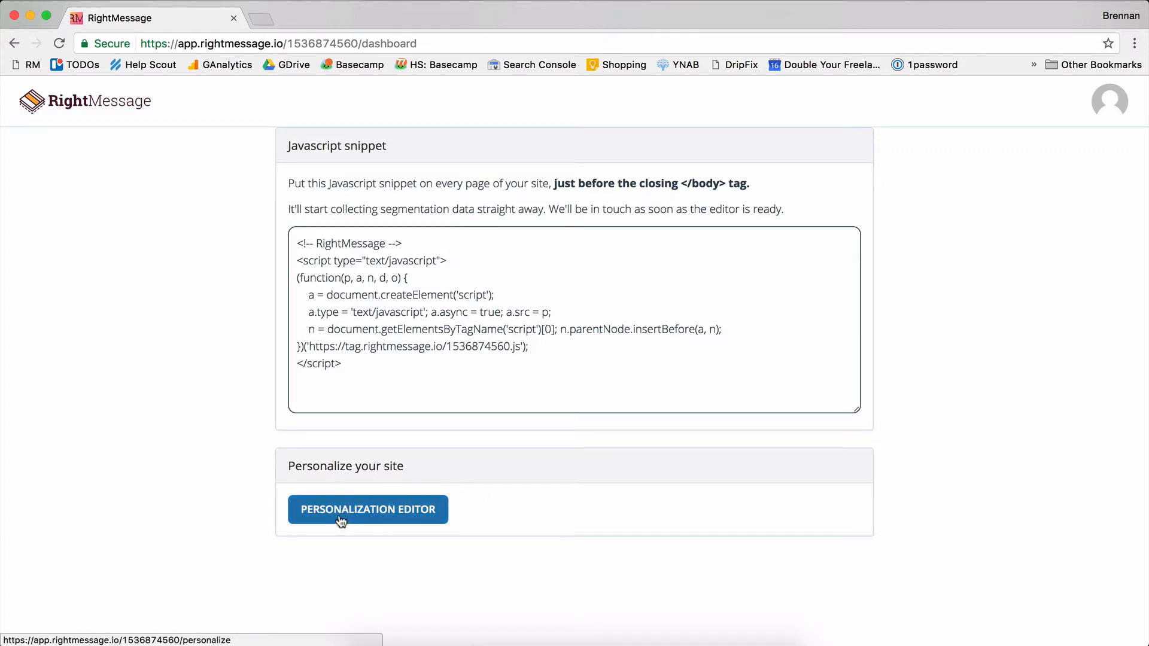
- Open the personalization editor for the site
{"action": "left_click", "coordinate": [418, 514]}
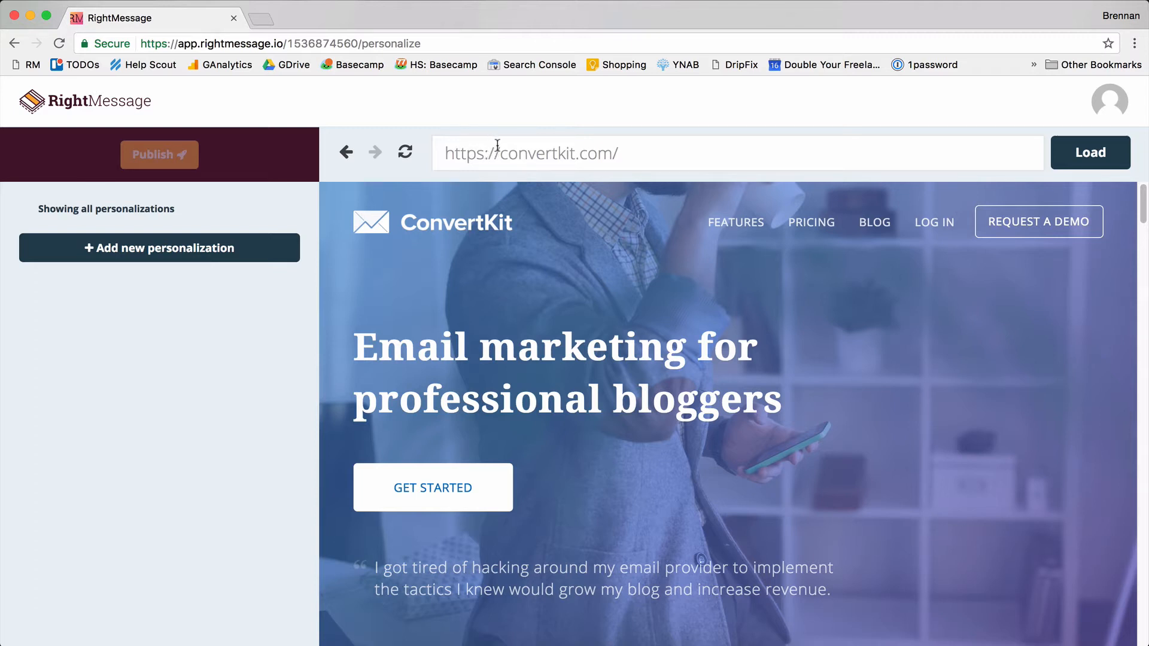
{"action": "left_click_drag", "start_coordinate": [502, 149], "coordinate": [615, 152]}
{"action": "left_click", "coordinate": [617, 154]}
{"action": "left_click_drag", "start_coordinate": [486, 150], "coordinate": [438, 155]}
{"action": "left_click", "coordinate": [527, 150]}
{"action": "left_click", "coordinate": [684, 154]}
- Add a new personalization and set its current page to /
{"action": "left_click", "coordinate": [169, 251]}
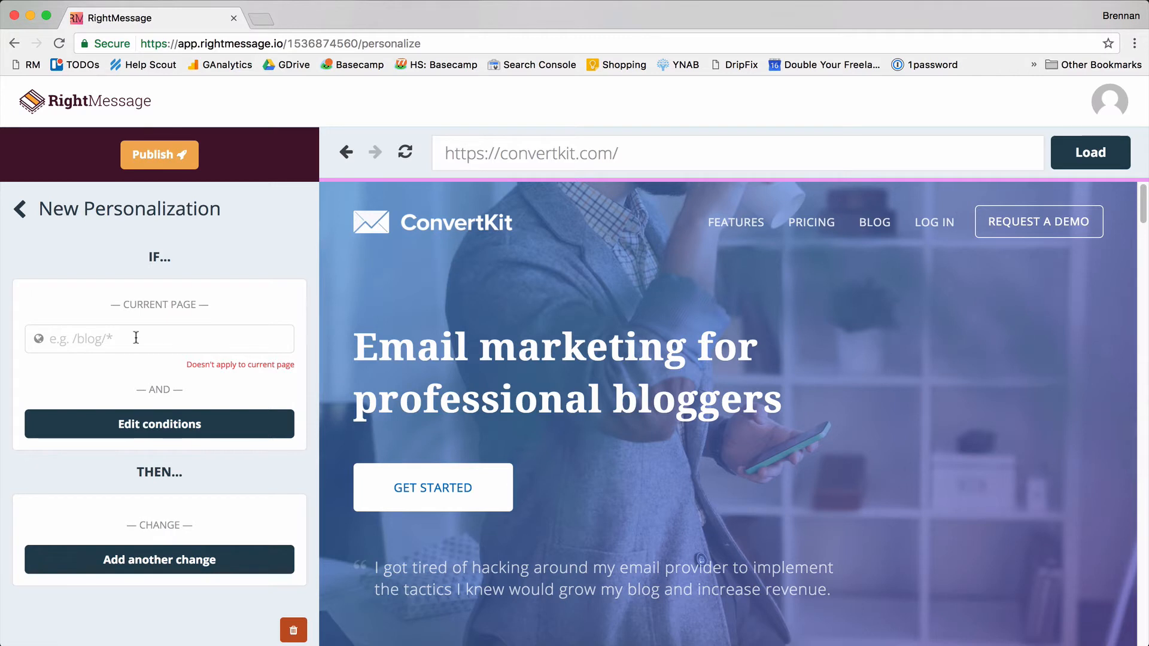
{"action": "left_click", "coordinate": [117, 346]}
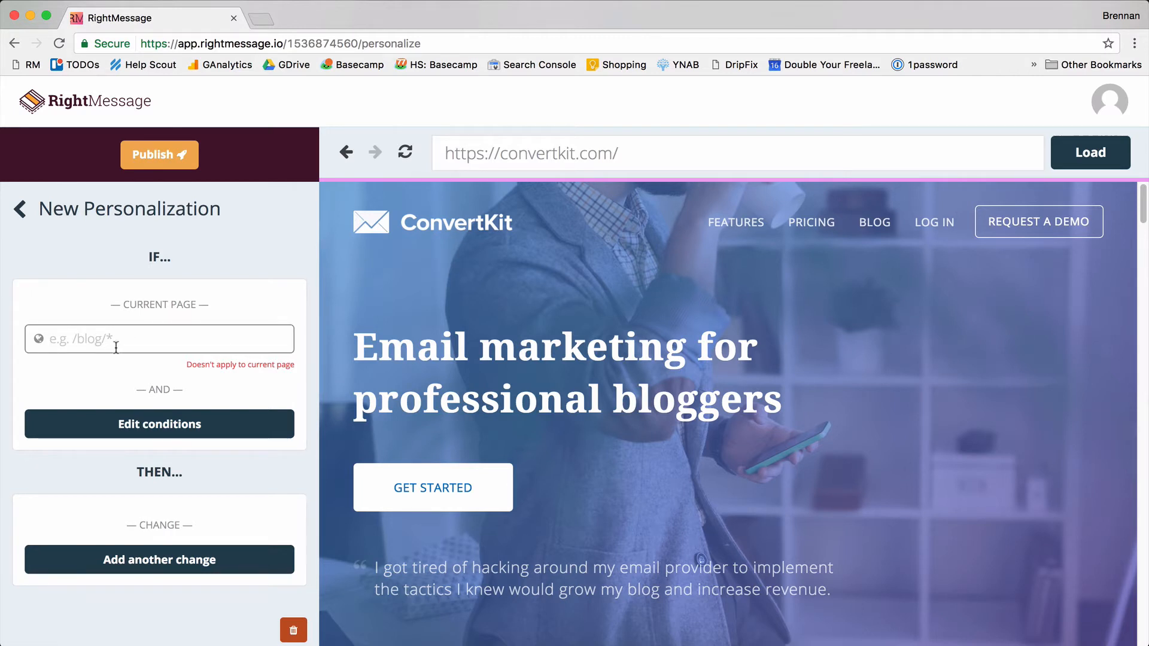
{"action": "type", "text": "/"}
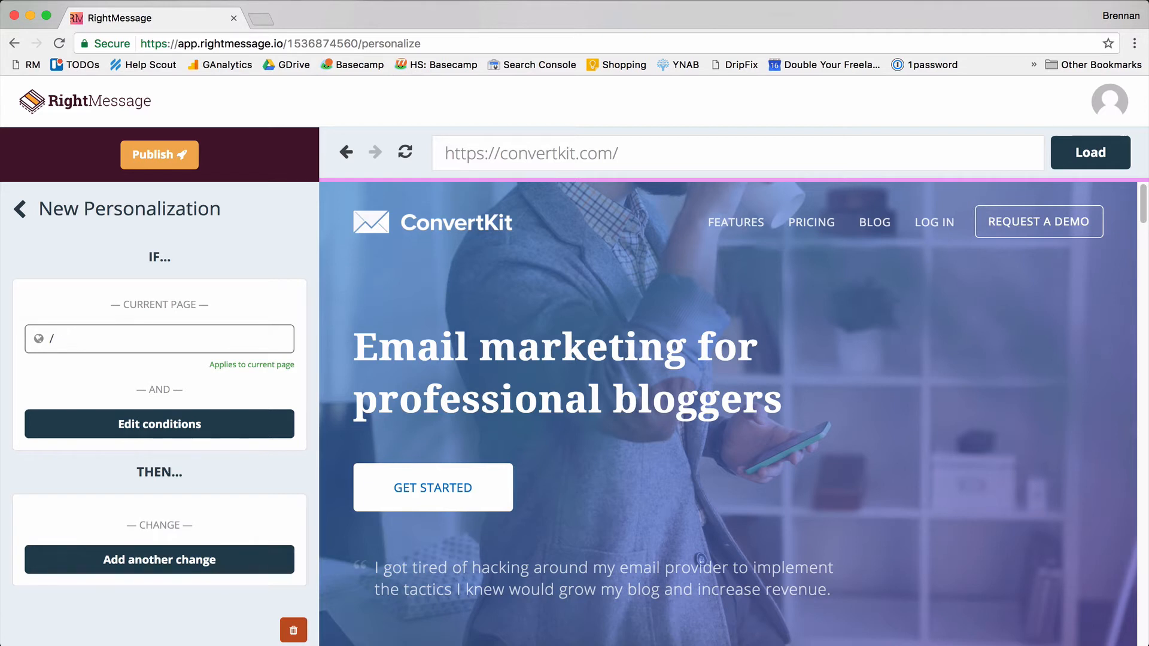
{"action": "type", "text": "*"}
{"action": "key", "text": "BackSpace"}
{"action": "type", "text": "blog/*"}
{"action": "key", "text": "BackSpace"}
{"action": "key", "text": "BackSpace"}
{"action": "key", "text": "BackSpace"}
{"action": "key", "text": "BackSpace"}
{"action": "key", "text": "BackSpace"}
{"action": "left_click", "coordinate": [221, 270]}
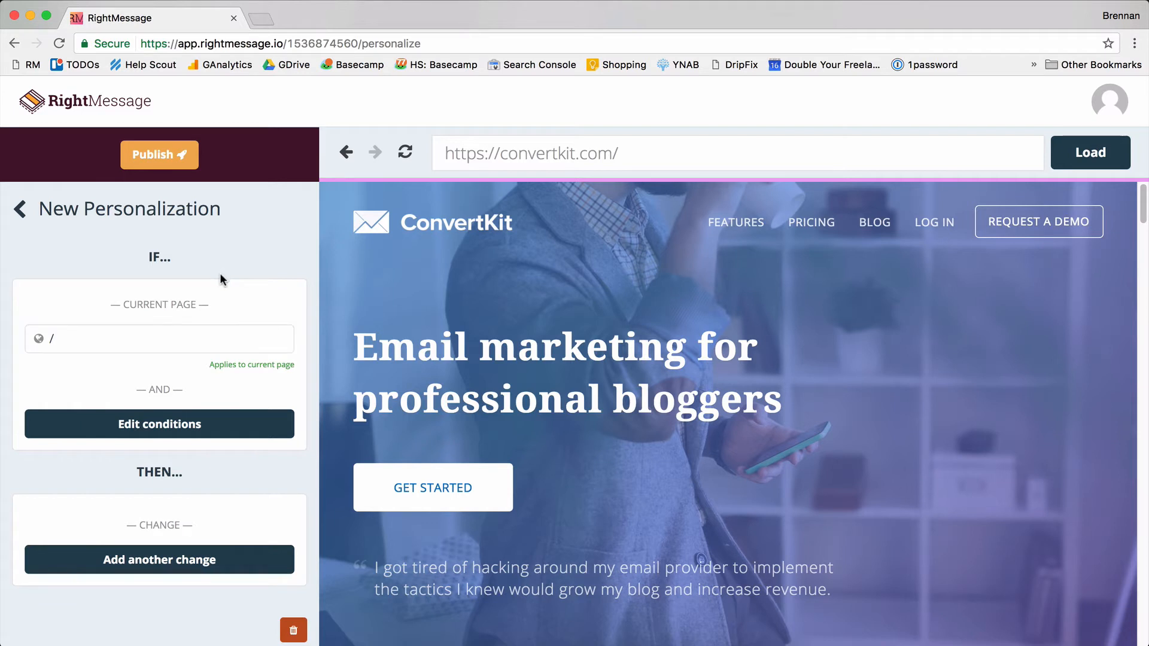
- Look through the segment condition types available for this personalization and leave them without saving
{"action": "left_click", "coordinate": [167, 422]}
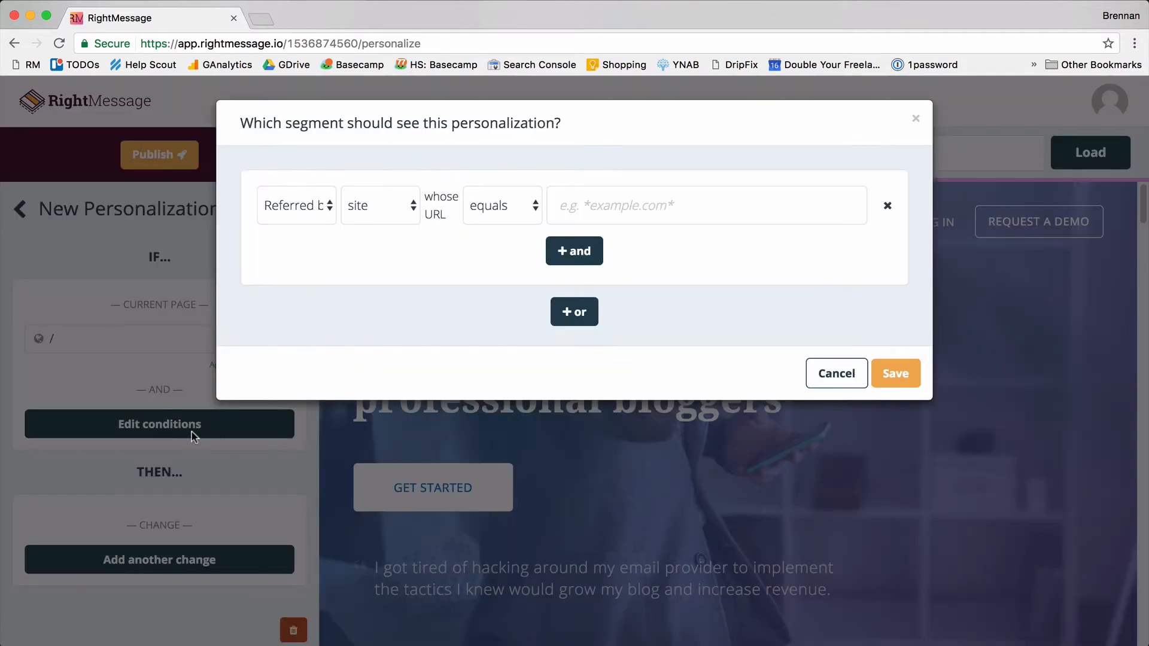
{"action": "left_click", "coordinate": [182, 250]}
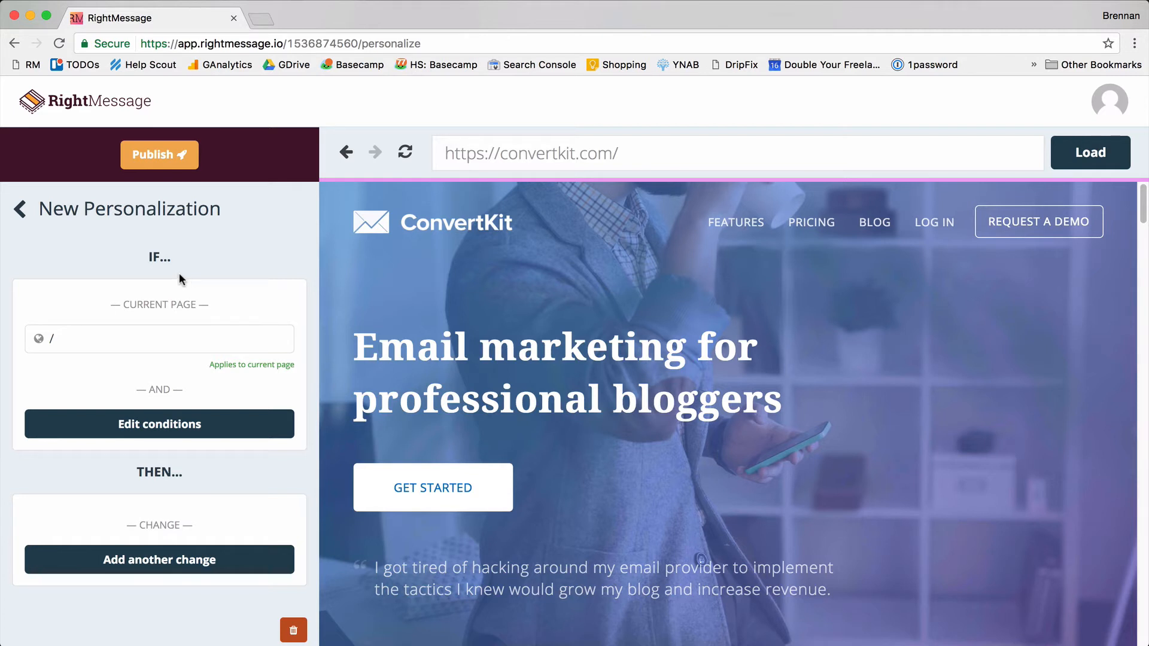
{"action": "left_click", "coordinate": [176, 432]}
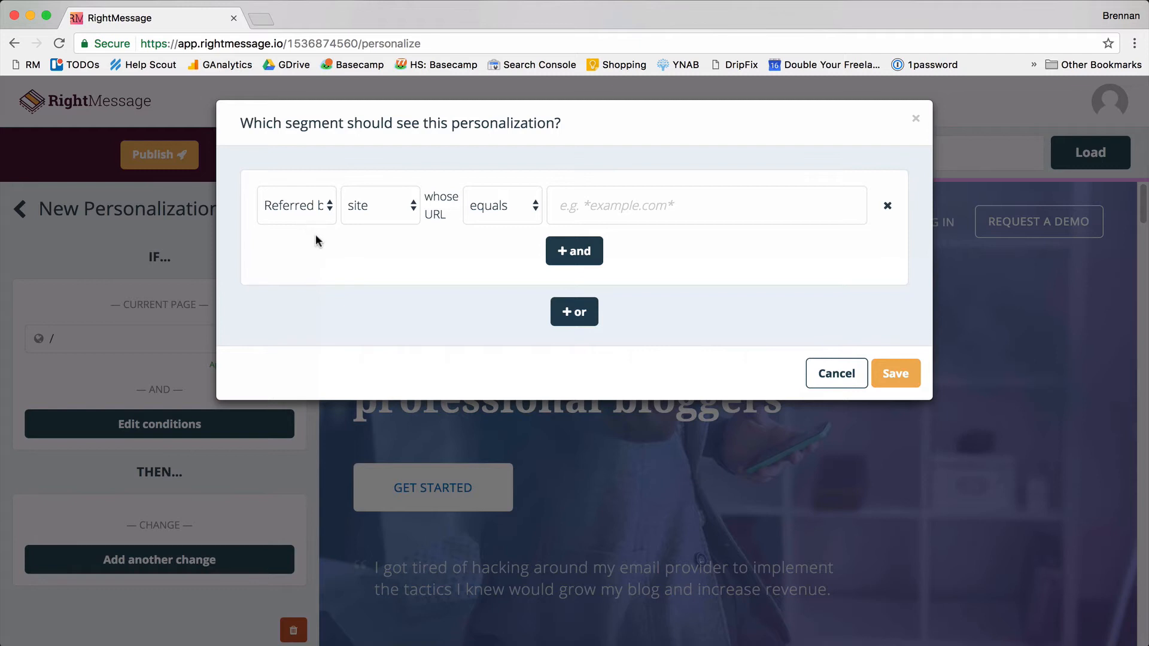
{"action": "left_click", "coordinate": [306, 209]}
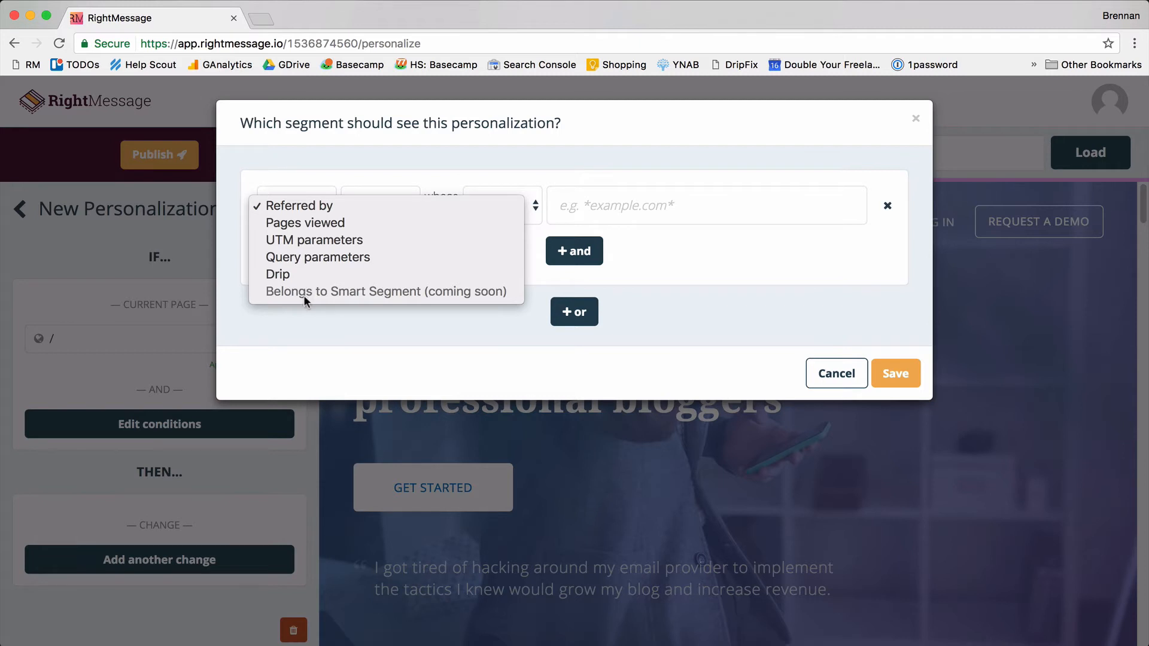
{"action": "left_click", "coordinate": [321, 349]}
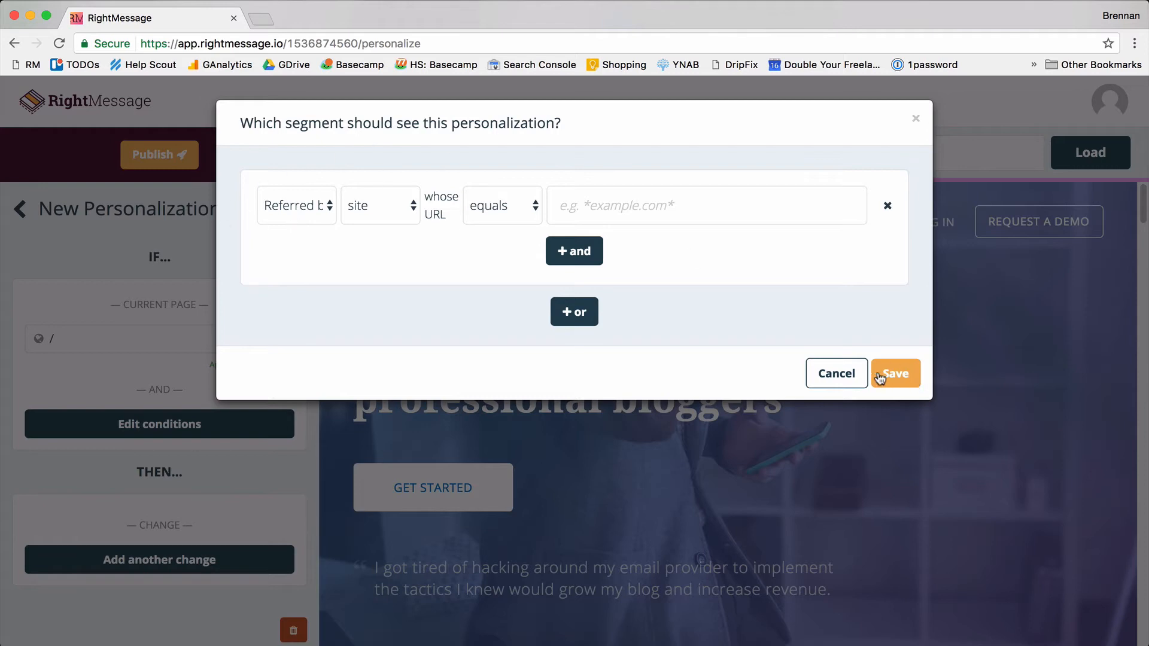
{"action": "left_click", "coordinate": [824, 376]}
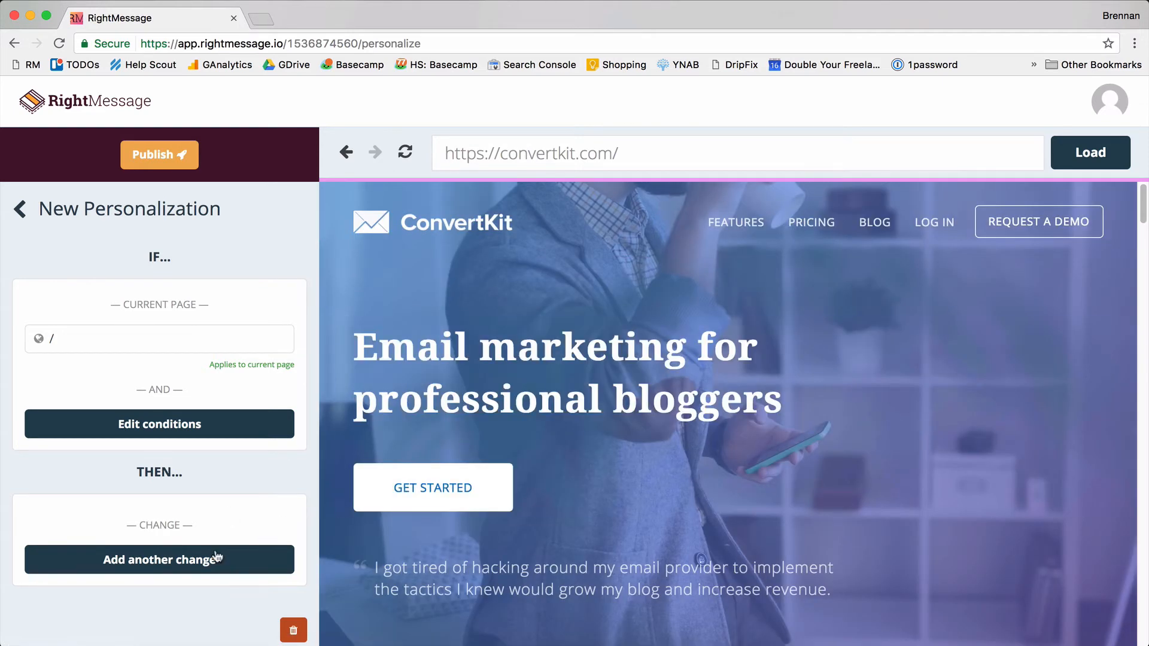
- Add a change to the homepage's main headline so it reads "Email marketing for fitness bloggers" and save it
{"action": "left_click", "coordinate": [216, 557]}
{"action": "left_click", "coordinate": [444, 392]}
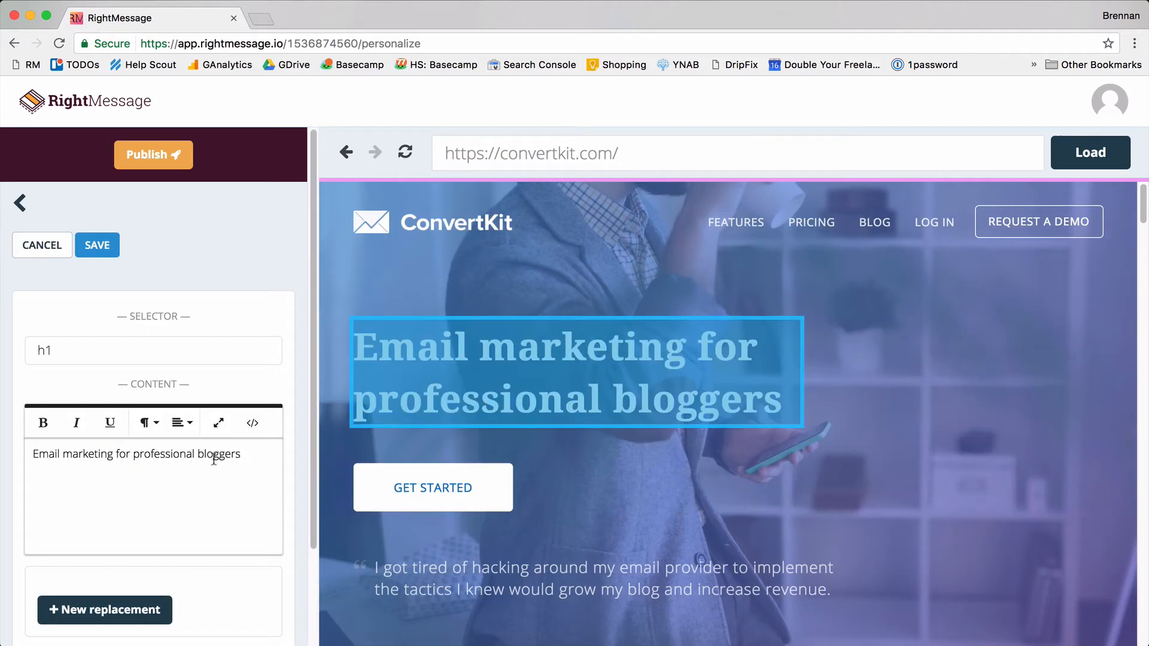
{"action": "double_click", "coordinate": [171, 454]}
{"action": "type", "text": "fitness"}
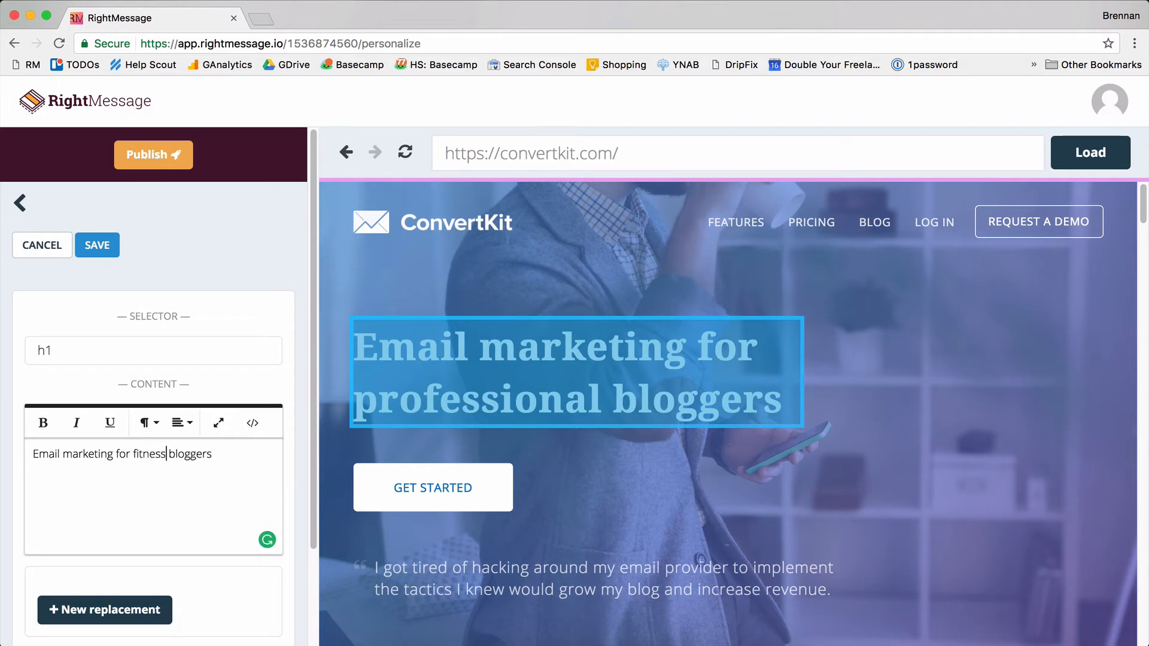
{"action": "left_click", "coordinate": [98, 250]}
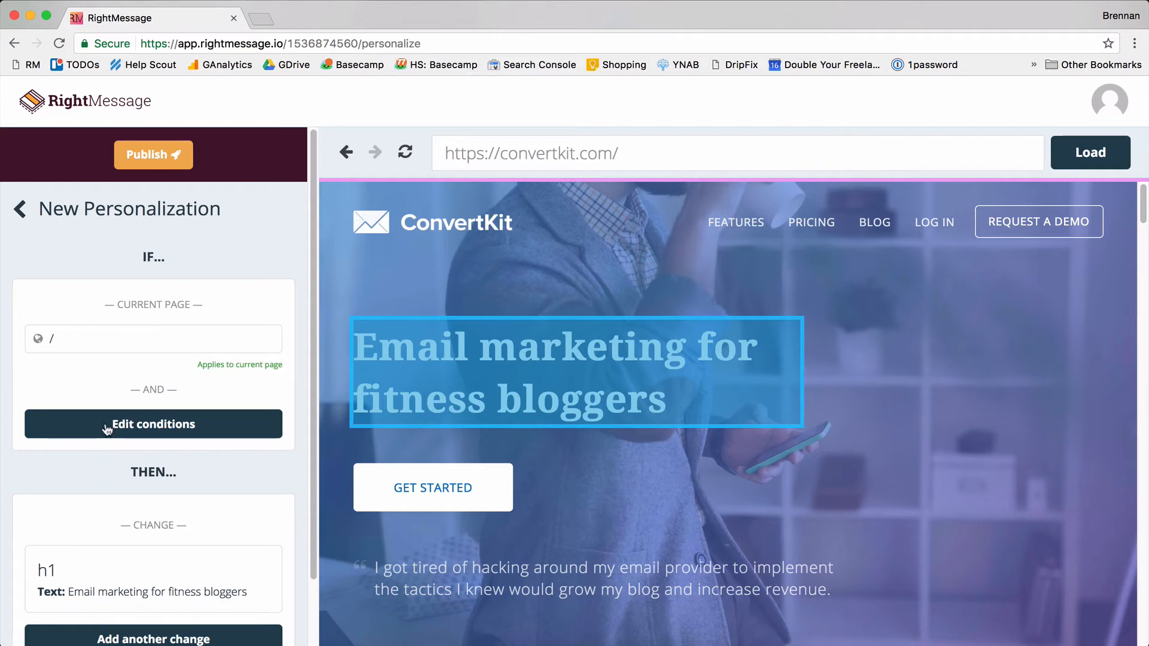
- Set the first segment condition to visitors referred by a site whose URL contains nerdfitness.com
{"action": "left_click", "coordinate": [107, 428]}
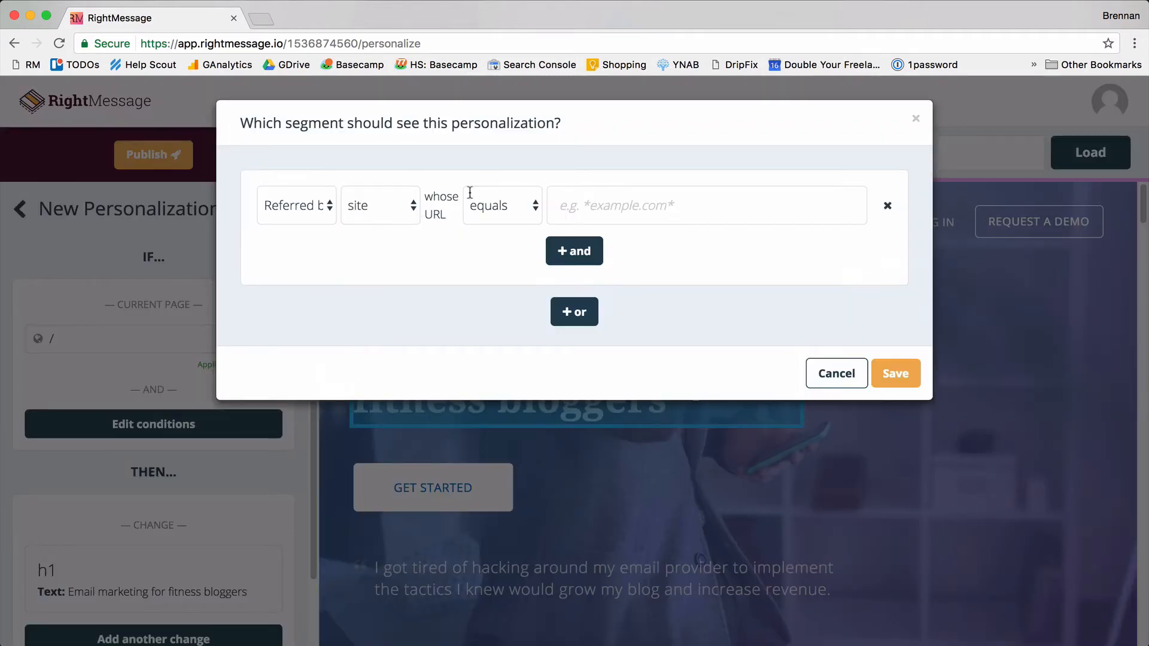
{"action": "left_click", "coordinate": [577, 207]}
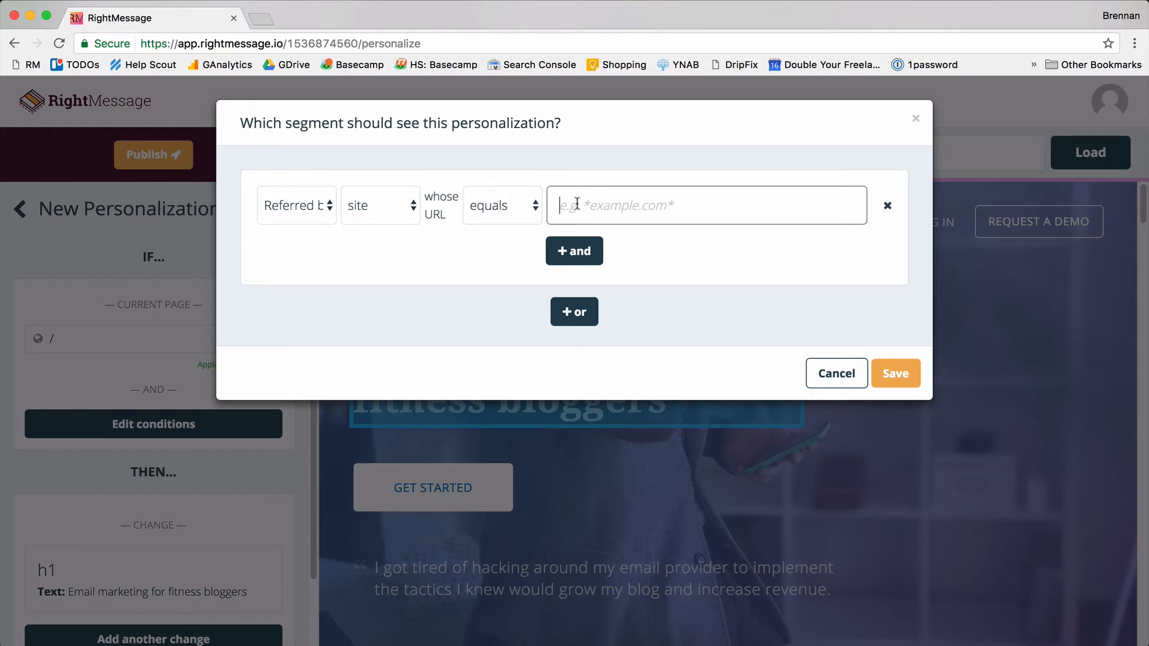
{"action": "type", "text": "nerdfitness.com"}
{"action": "left_click", "coordinate": [525, 206]}
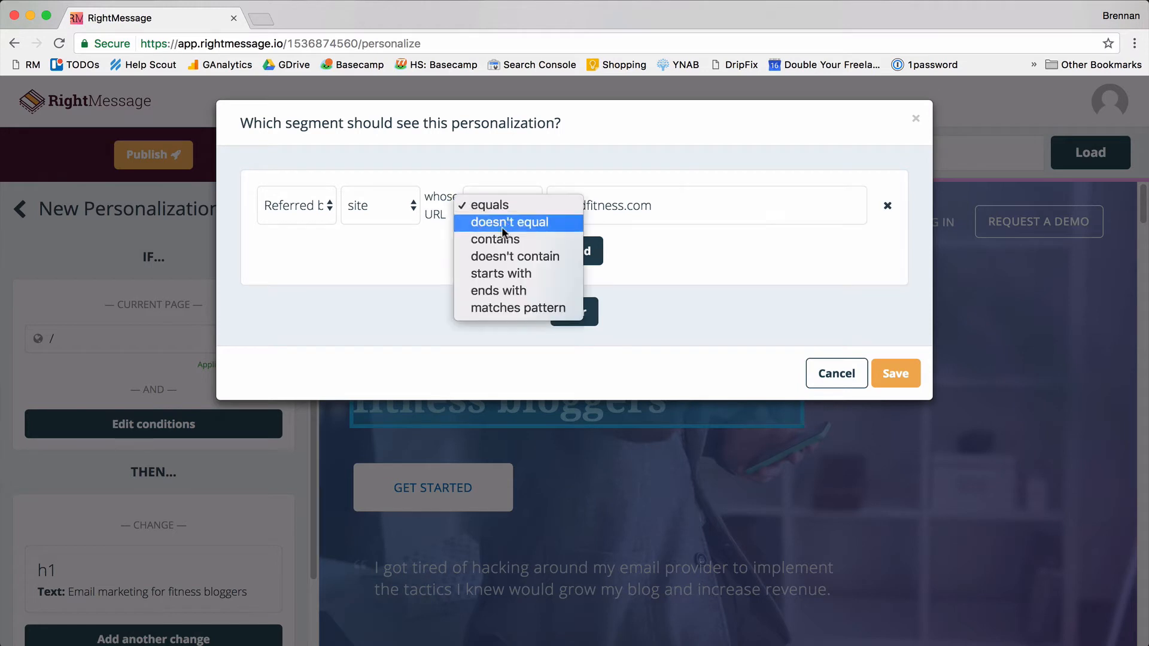
{"action": "left_click", "coordinate": [497, 239]}
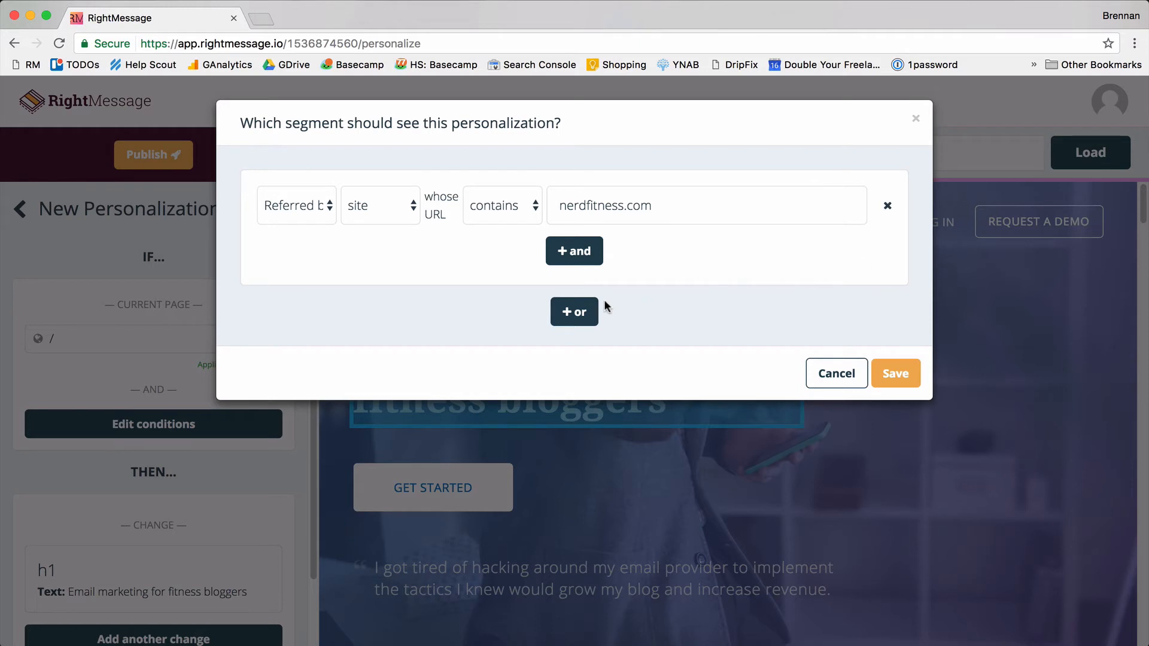
- Add an alternative OR condition based on Drip tags
{"action": "left_click", "coordinate": [589, 312]}
{"action": "left_click", "coordinate": [311, 383]}
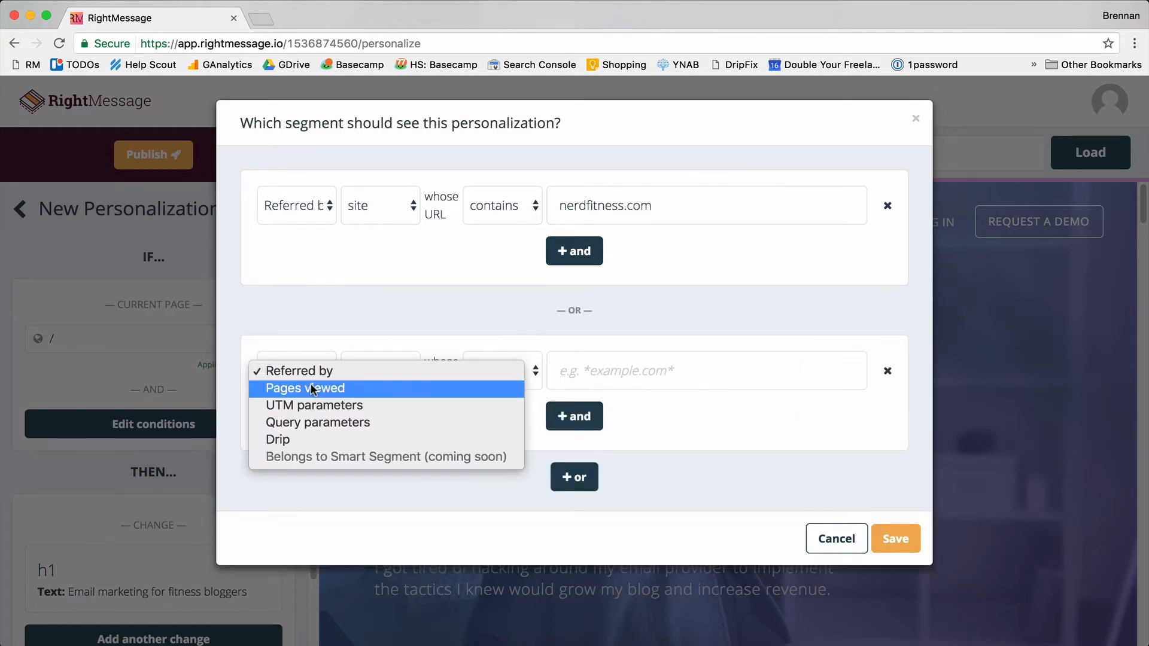
{"action": "left_click", "coordinate": [314, 439]}
{"action": "left_click", "coordinate": [403, 374]}
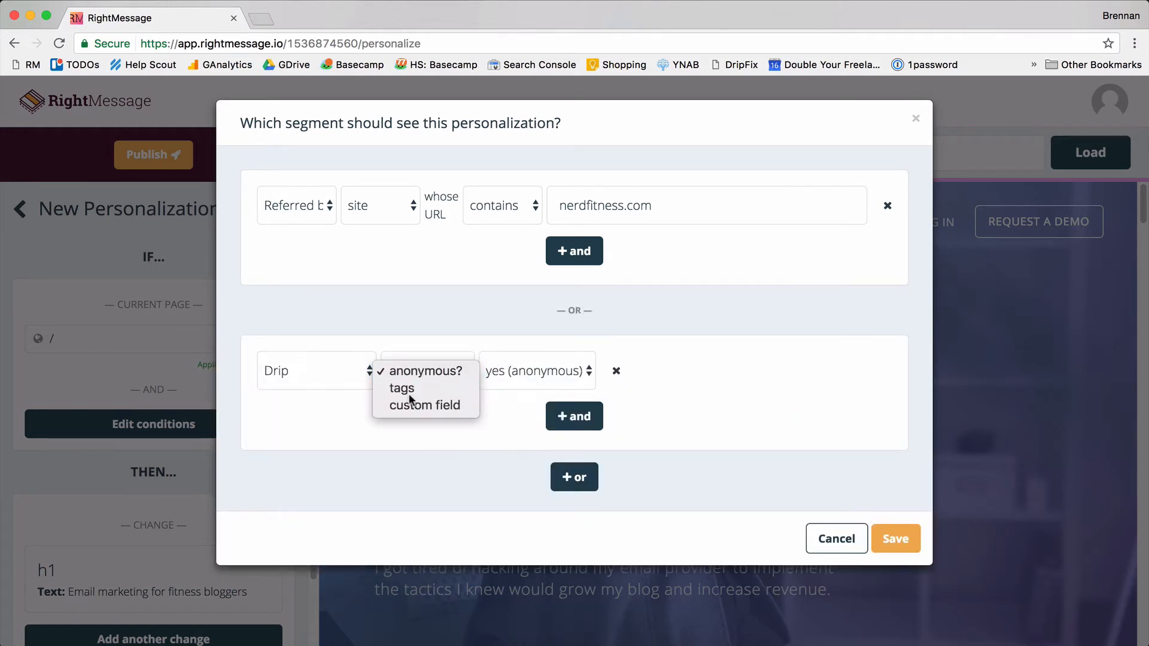
{"action": "left_click", "coordinate": [408, 392]}
- Set the tag that the Drip condition must include to fitness_blogger
{"action": "left_click", "coordinate": [524, 371]}
{"action": "type", "text": "Fi"}
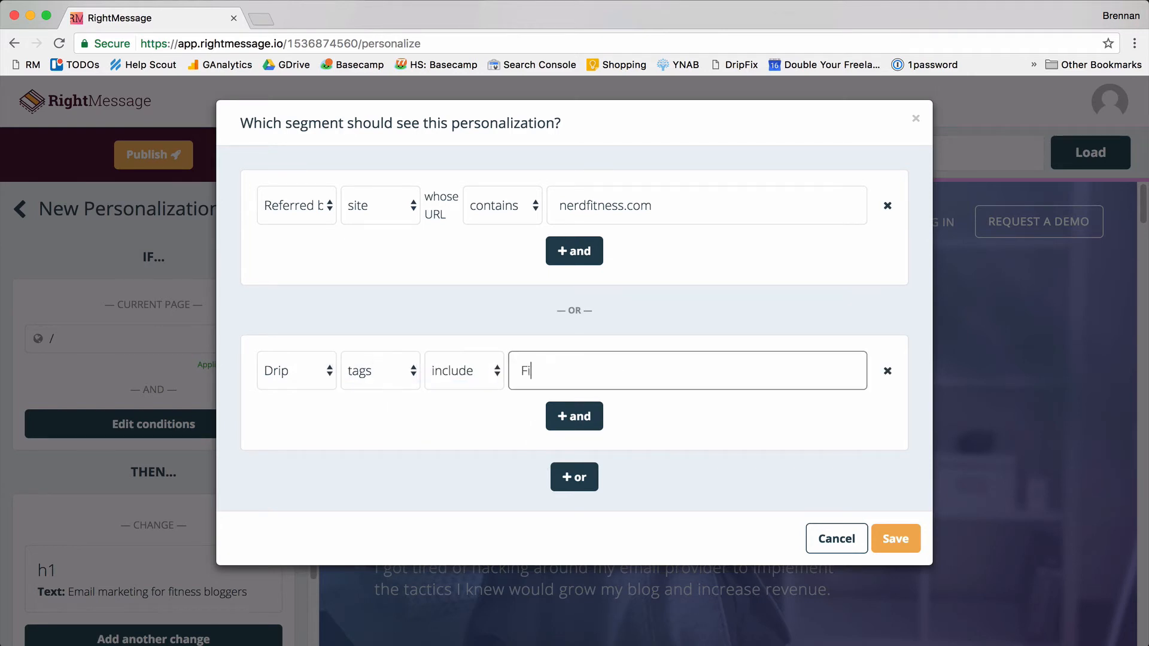
{"action": "type", "text": "tne"}
{"action": "key", "text": "BackSpace"}
{"action": "key", "text": "BackSpace"}
{"action": "key", "text": "BackSpace"}
{"action": "key", "text": "BackSpace"}
{"action": "key", "text": "BackSpace"}
{"action": "type", "text": "fitness_blogger"}
{"action": "left_click", "coordinate": [469, 417]}
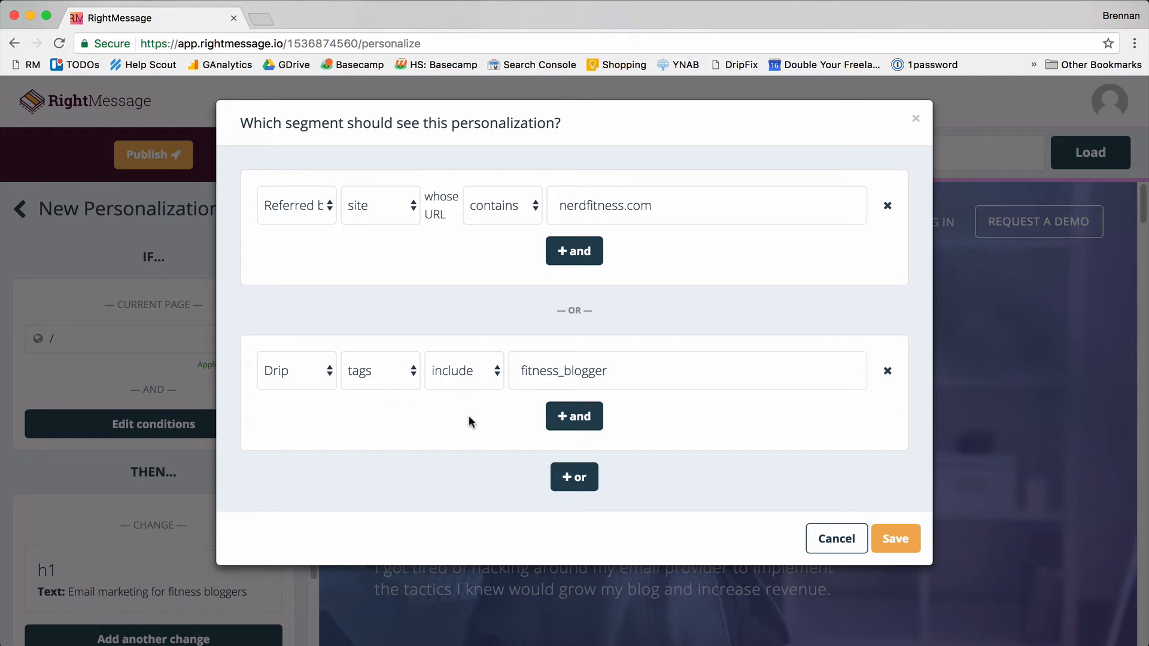
- Add another OR condition based on pages viewed, with the path /fitness/
{"action": "left_click", "coordinate": [569, 477]}
{"action": "scroll", "coordinate": [508, 454], "scroll_direction": "down", "scroll_amount": 3}
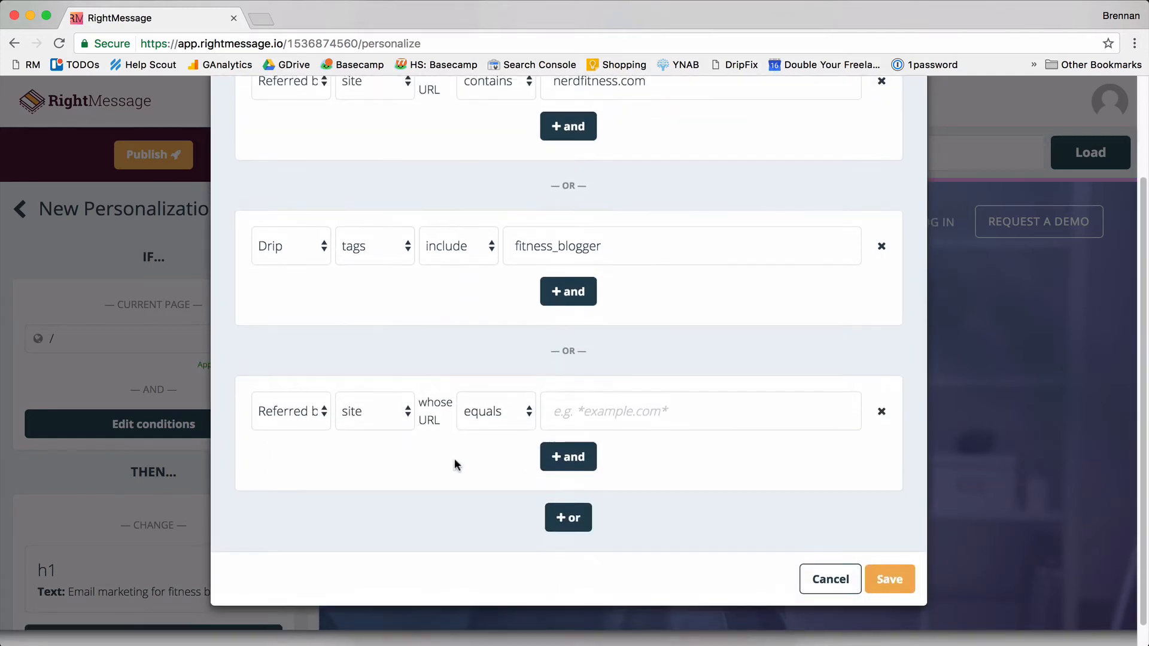
{"action": "left_click", "coordinate": [329, 429]}
{"action": "left_click", "coordinate": [329, 443]}
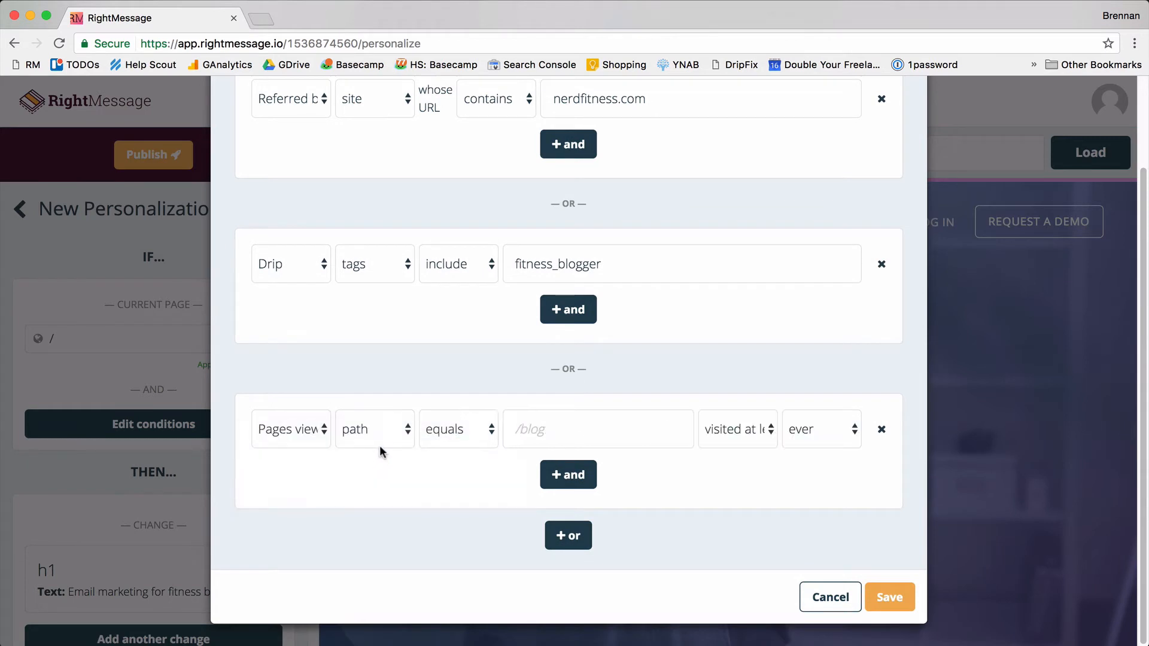
{"action": "left_click", "coordinate": [391, 437]}
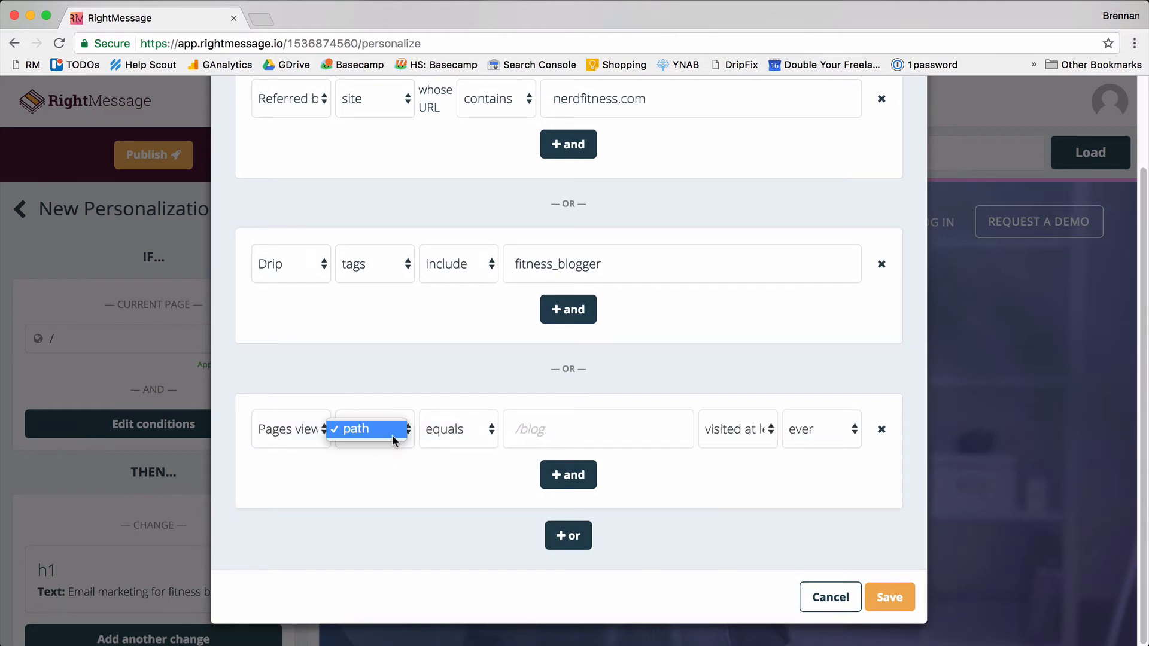
{"action": "left_click", "coordinate": [450, 444]}
{"action": "left_click", "coordinate": [546, 429]}
{"action": "type", "text": "/"}
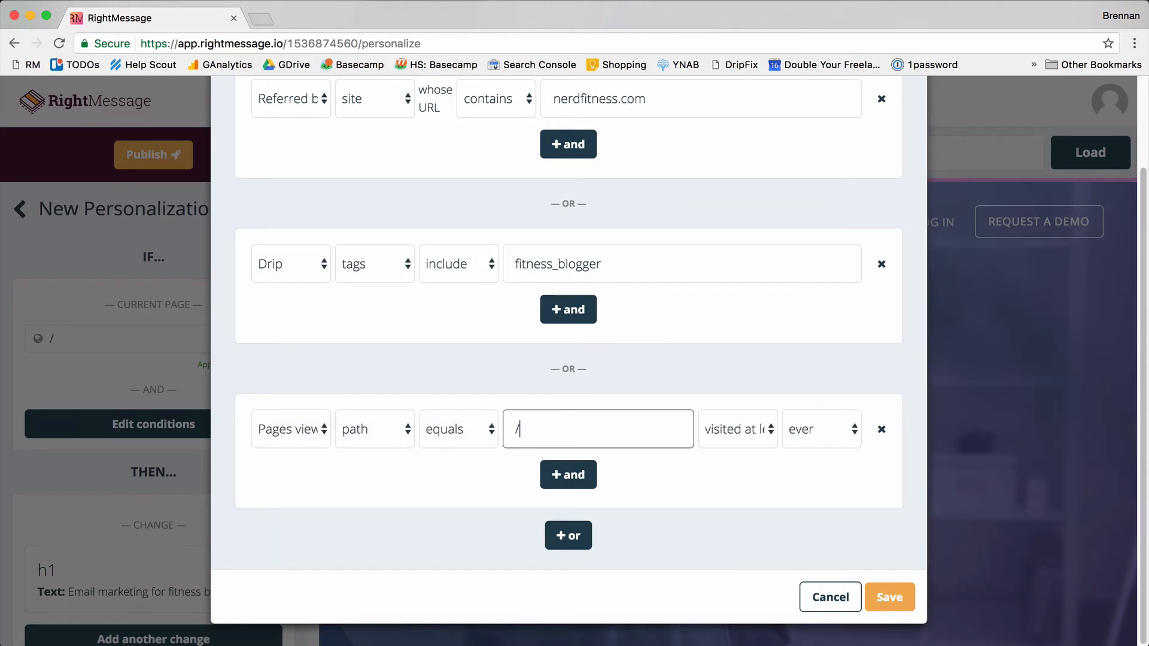
{"action": "type", "text": "fitness/"}
- Make the pages viewed condition match paths that contain /fitness, visited at least once, ever
{"action": "left_click", "coordinate": [463, 430]}
{"action": "left_click", "coordinate": [455, 463]}
{"action": "left_click", "coordinate": [592, 432]}
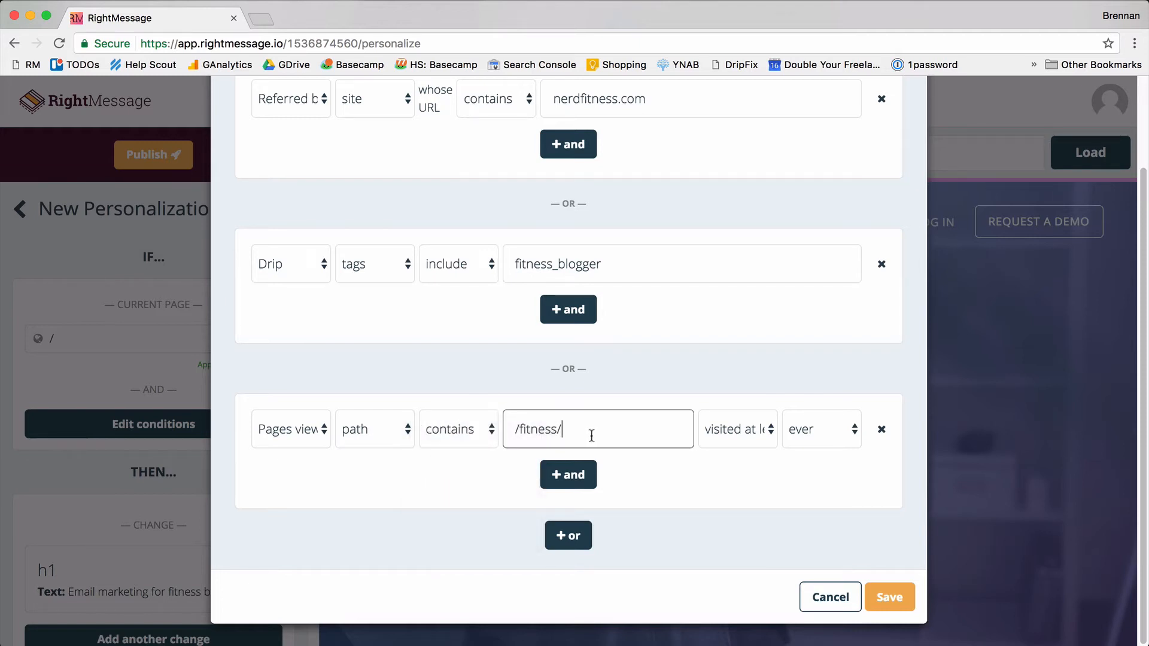
{"action": "key", "text": "BackSpace"}
{"action": "left_click", "coordinate": [641, 390]}
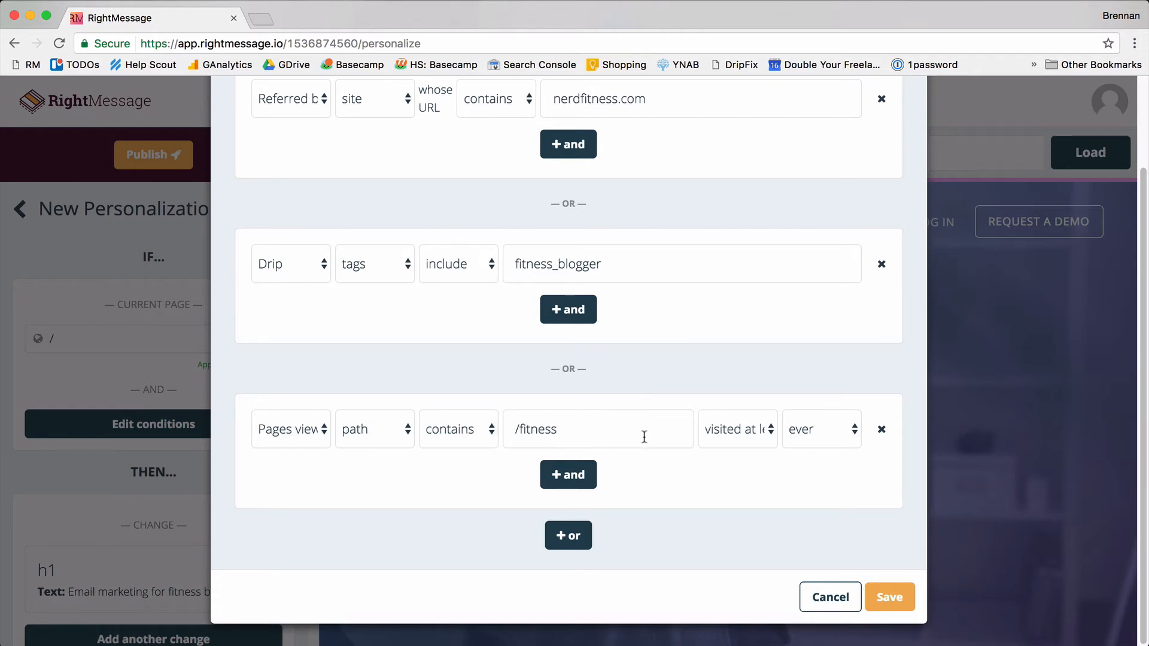
{"action": "left_click", "coordinate": [723, 431]}
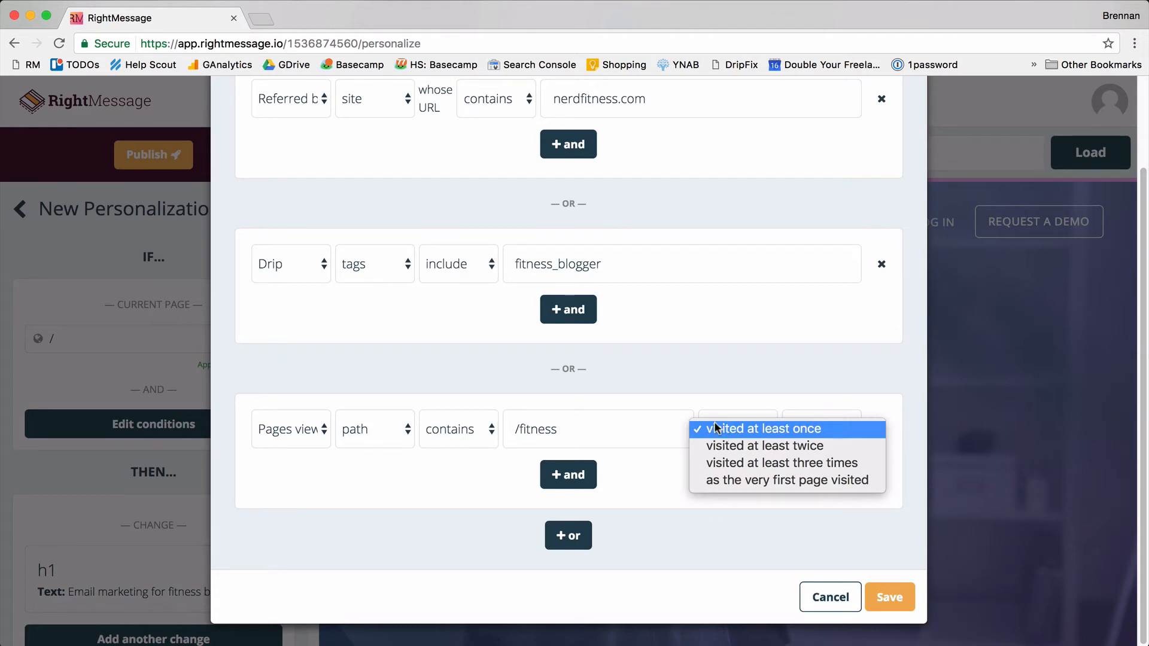
{"action": "left_click", "coordinate": [715, 427]}
{"action": "left_click", "coordinate": [798, 431]}
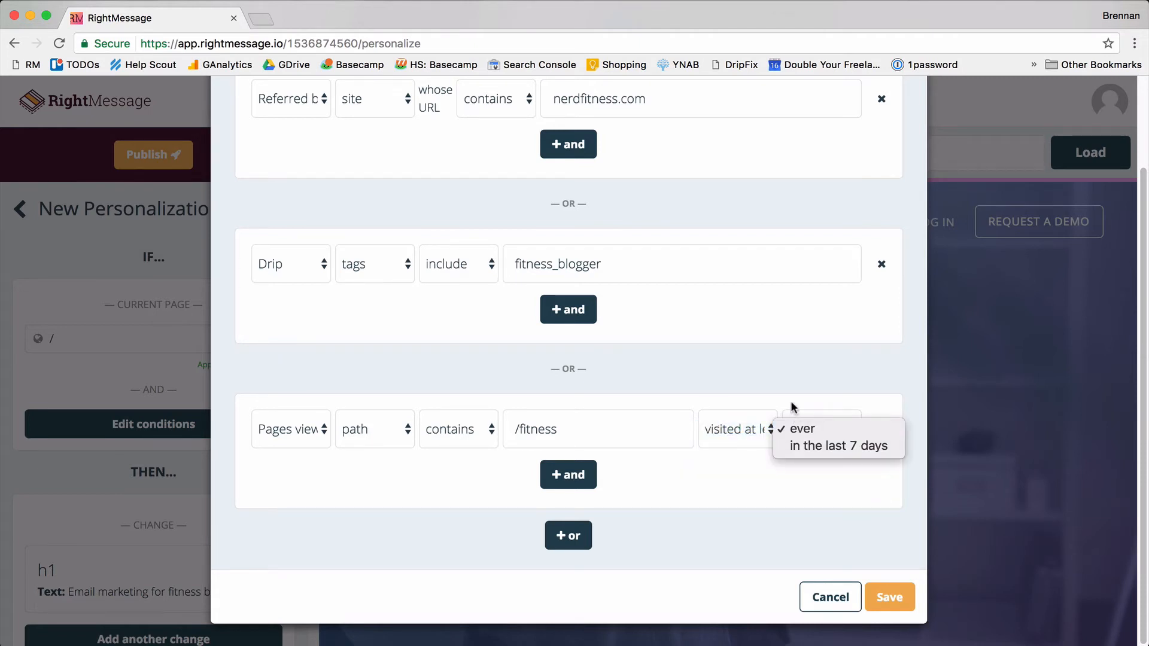
{"action": "left_click", "coordinate": [799, 428]}
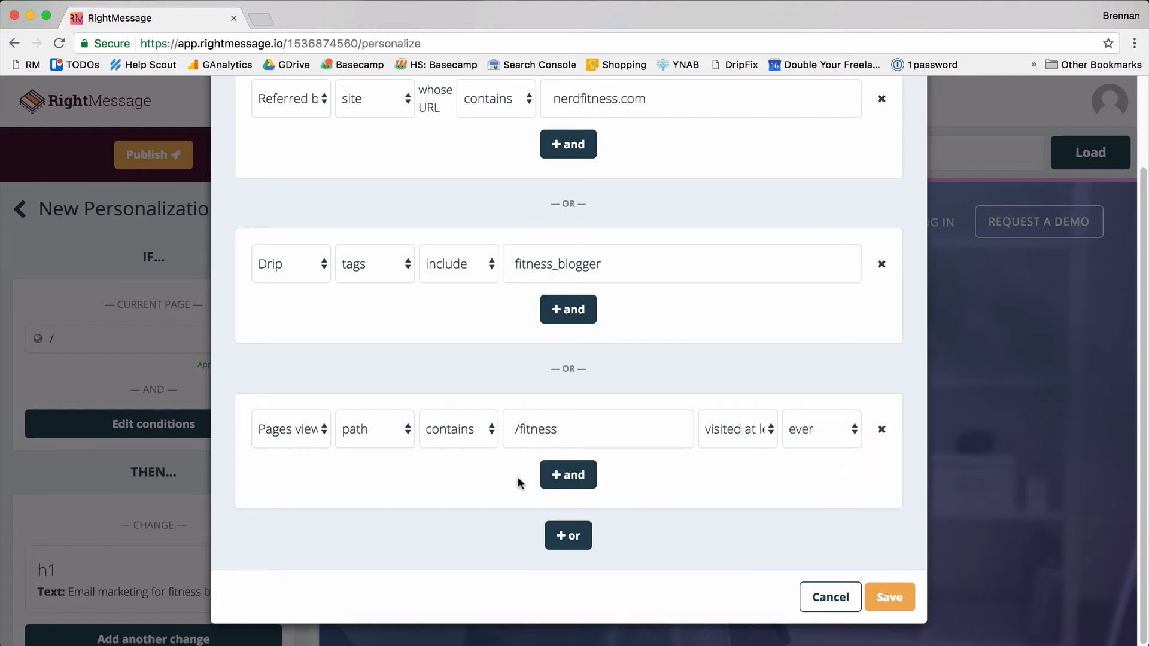
- Add another OR condition based on UTM parameters below the pages viewed condition
{"action": "left_click", "coordinate": [566, 537]}
{"action": "scroll", "coordinate": [440, 521], "scroll_direction": "down", "scroll_amount": 2}
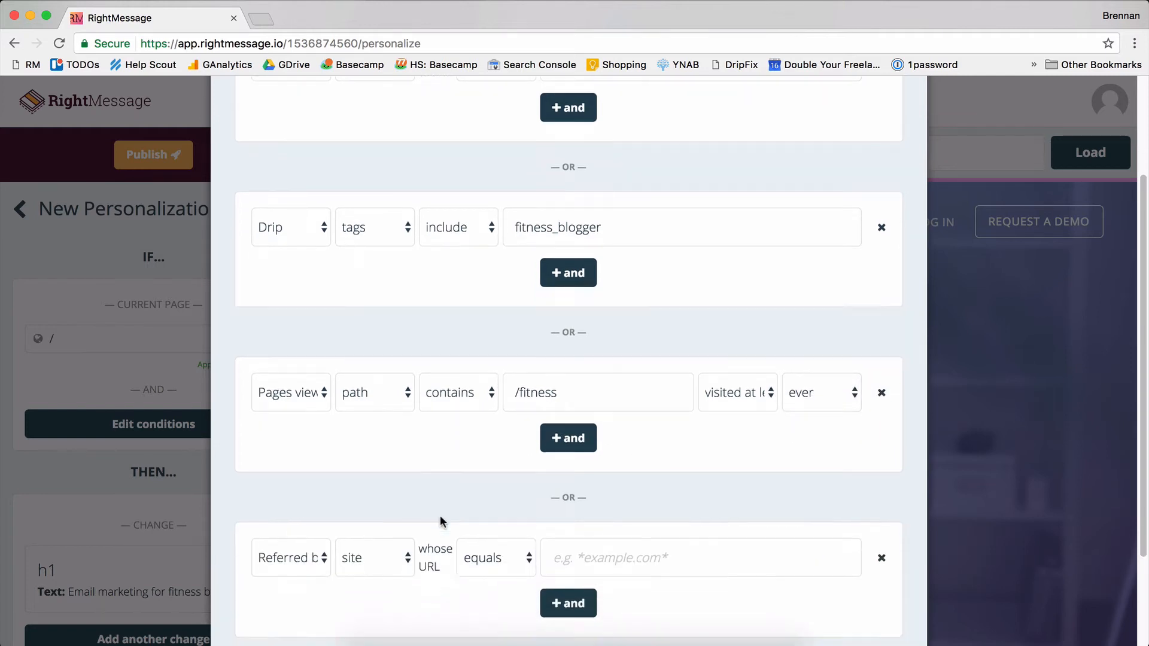
{"action": "scroll", "coordinate": [440, 515], "scroll_direction": "down", "scroll_amount": 3}
{"action": "left_click", "coordinate": [302, 472]}
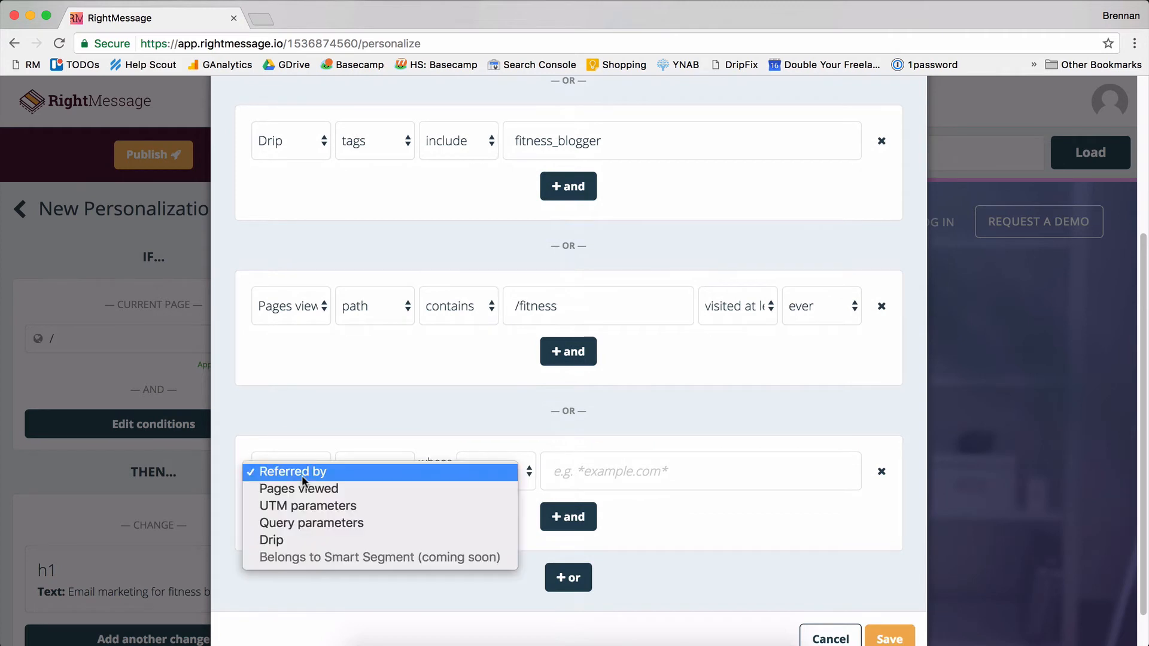
{"action": "left_click", "coordinate": [312, 503]}
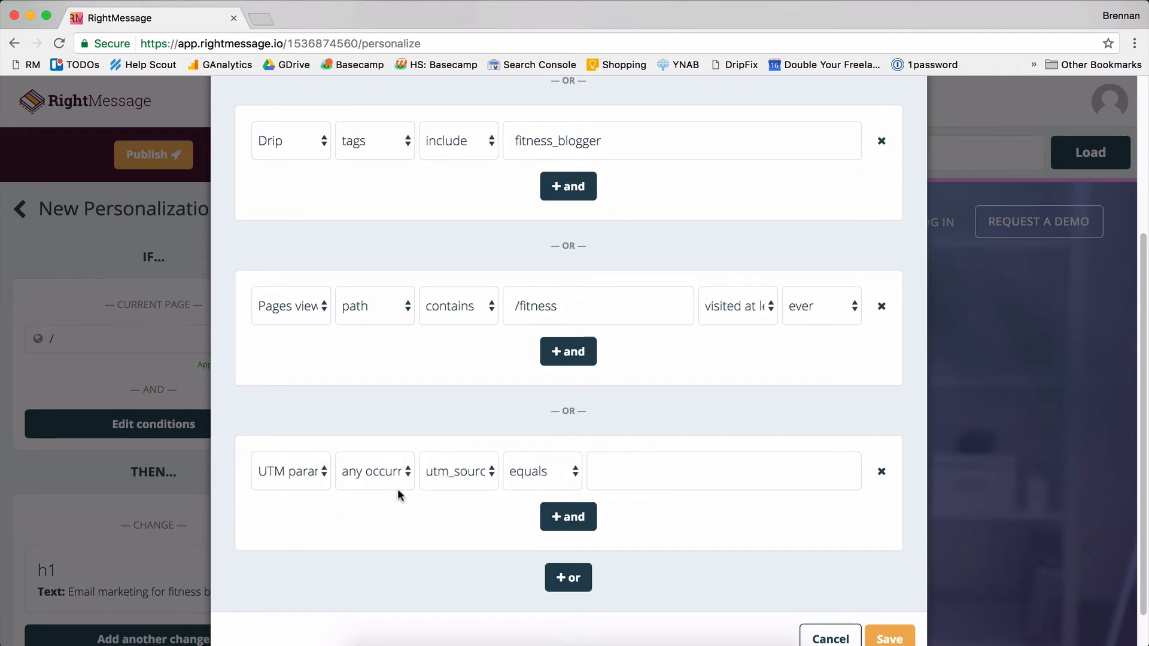
- Make the UTM condition match any occurrence where utm_campaign equals fitness_blogger
{"action": "left_click", "coordinate": [462, 473]}
{"action": "left_click", "coordinate": [478, 502]}
{"action": "left_click", "coordinate": [638, 467]}
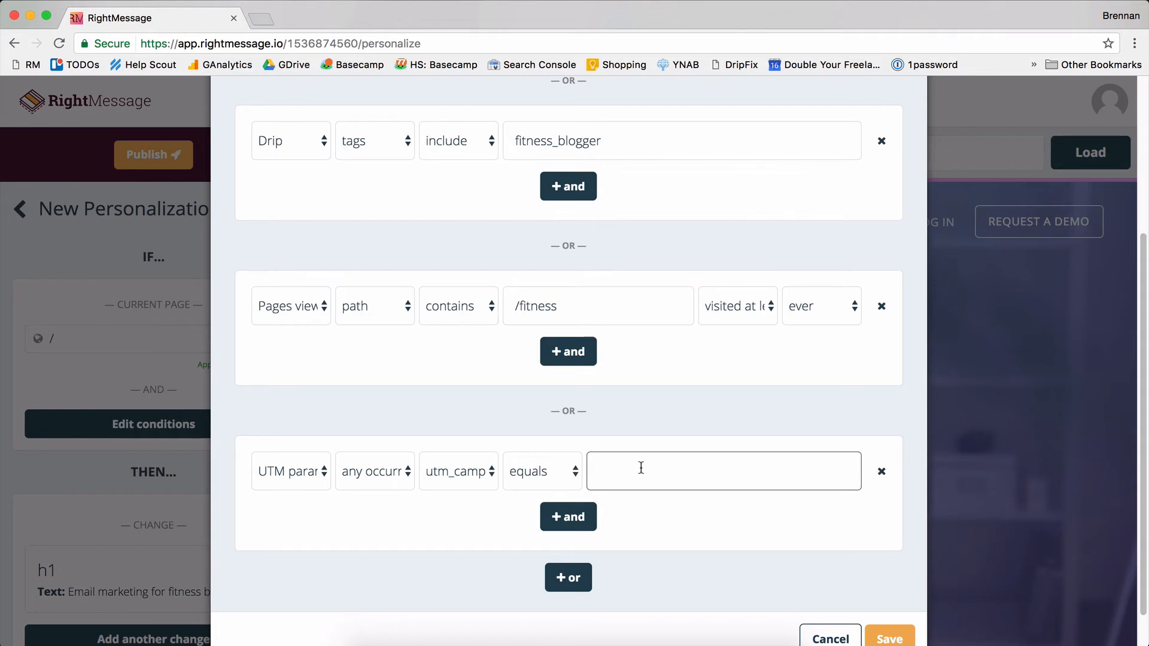
{"action": "type", "text": "fitness_blogger"}
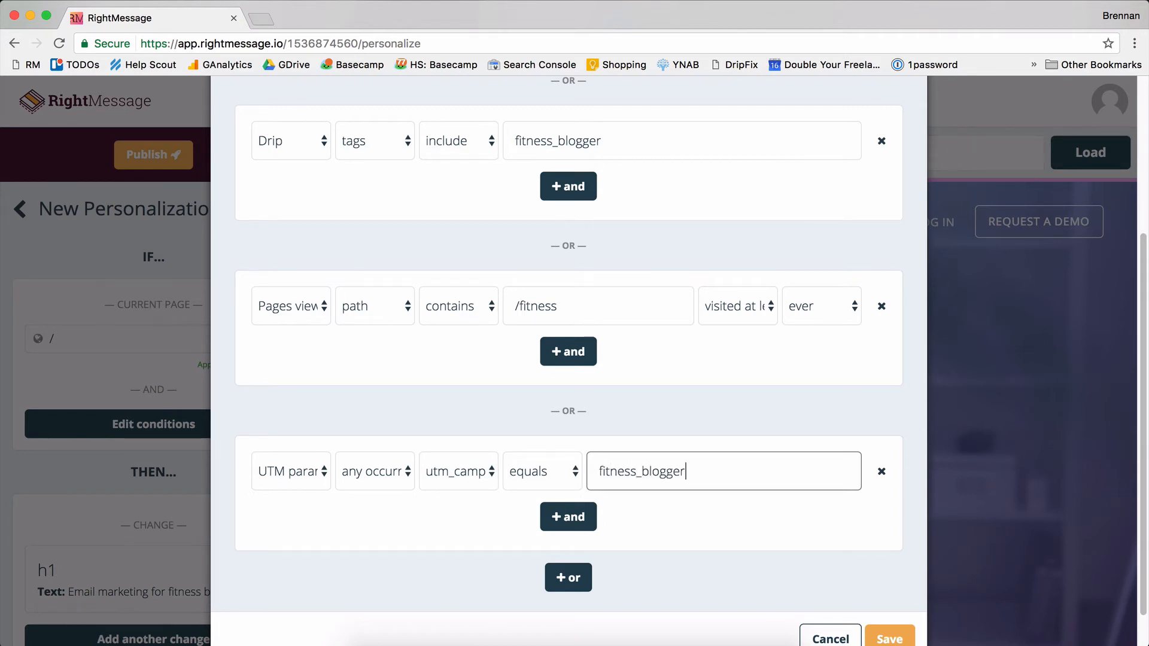
{"action": "left_click", "coordinate": [753, 535]}
- Review the four OR conditions and save them to the personalization
{"action": "scroll", "coordinate": [752, 520], "scroll_direction": "up", "scroll_amount": 1}
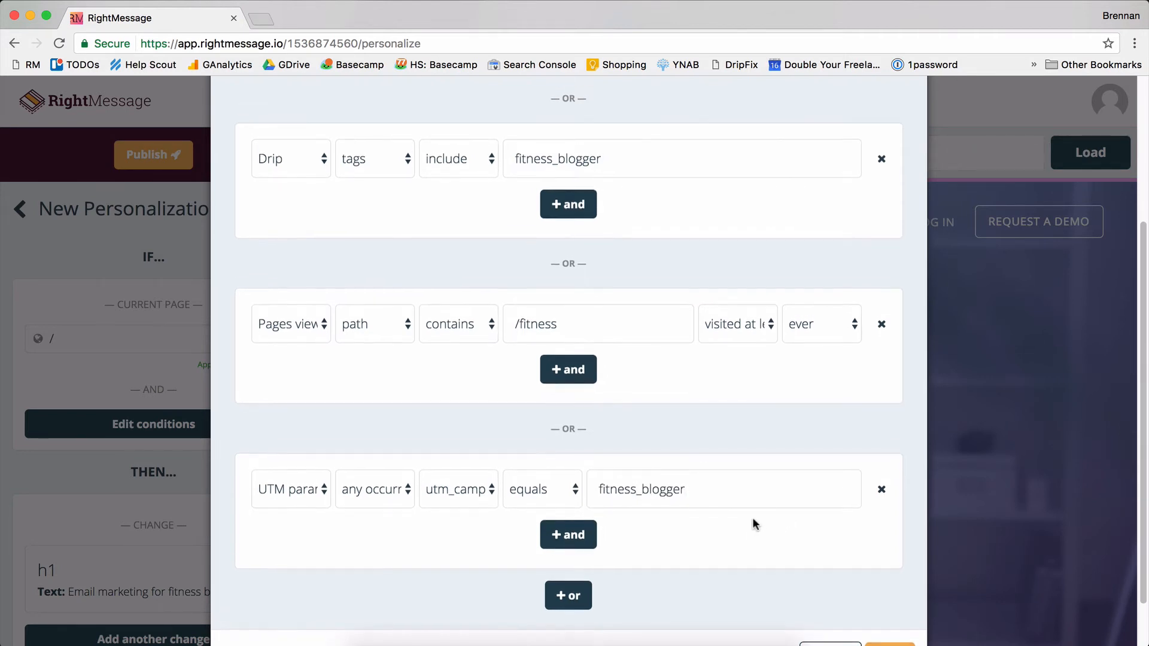
{"action": "scroll", "coordinate": [752, 519], "scroll_direction": "up", "scroll_amount": 1}
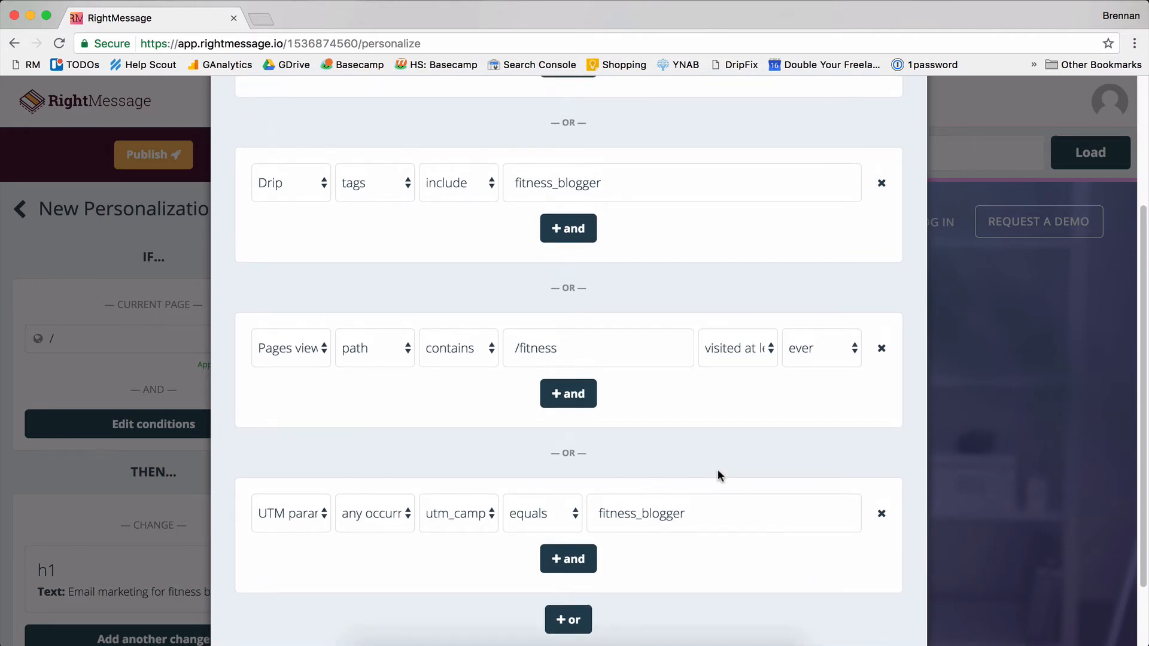
{"action": "scroll", "coordinate": [717, 469], "scroll_direction": "up", "scroll_amount": 4}
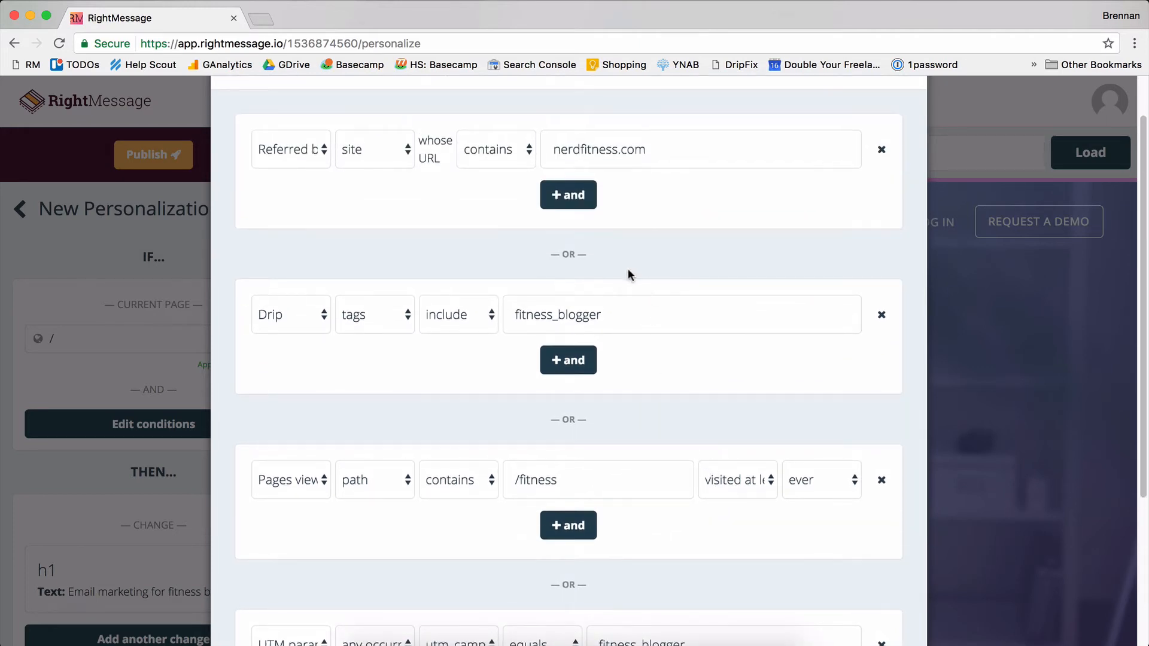
{"action": "scroll", "coordinate": [628, 274], "scroll_direction": "down", "scroll_amount": 2}
{"action": "scroll", "coordinate": [565, 233], "scroll_direction": "up", "scroll_amount": 1}
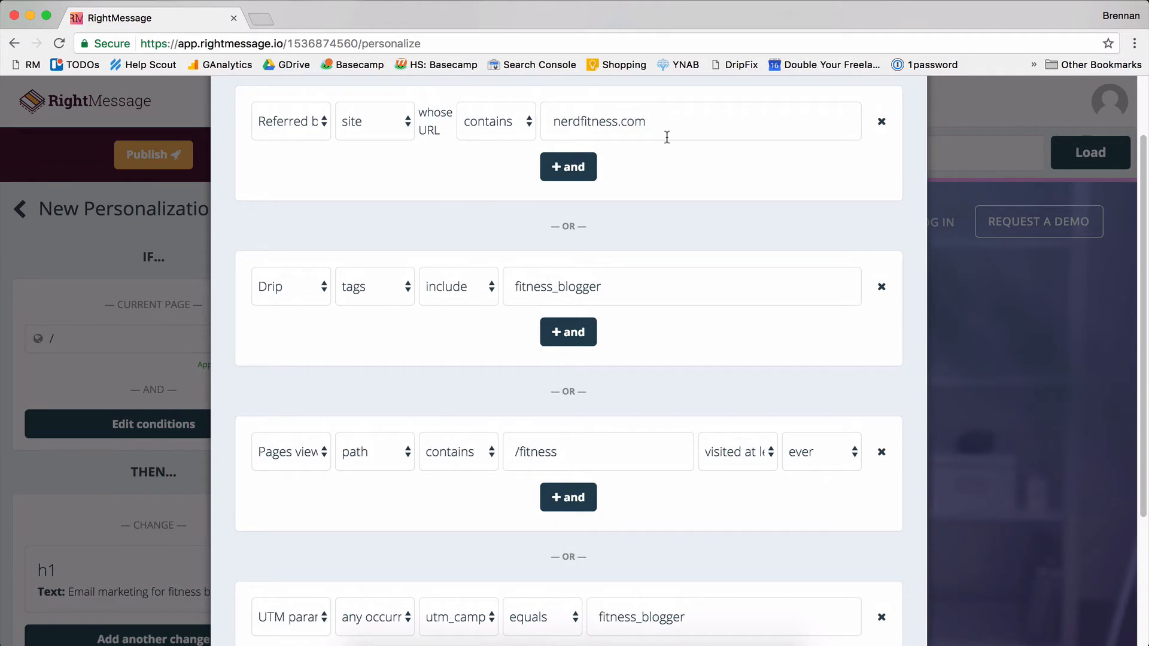
{"action": "scroll", "coordinate": [541, 219], "scroll_direction": "down", "scroll_amount": 1}
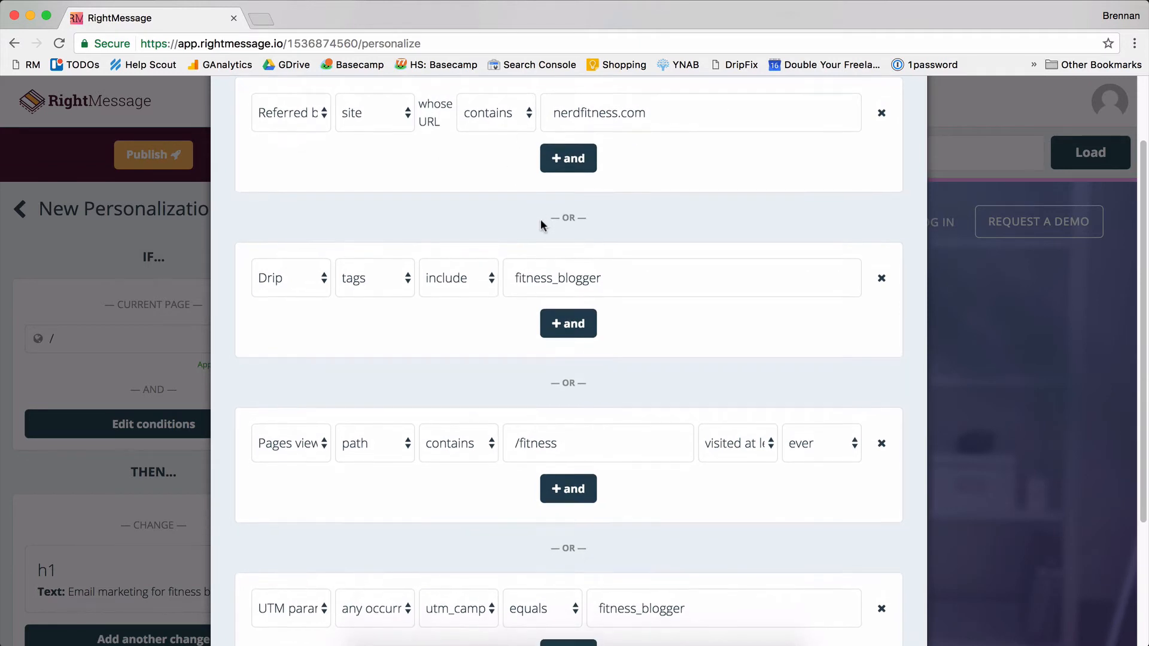
{"action": "scroll", "coordinate": [541, 219], "scroll_direction": "down", "scroll_amount": 6}
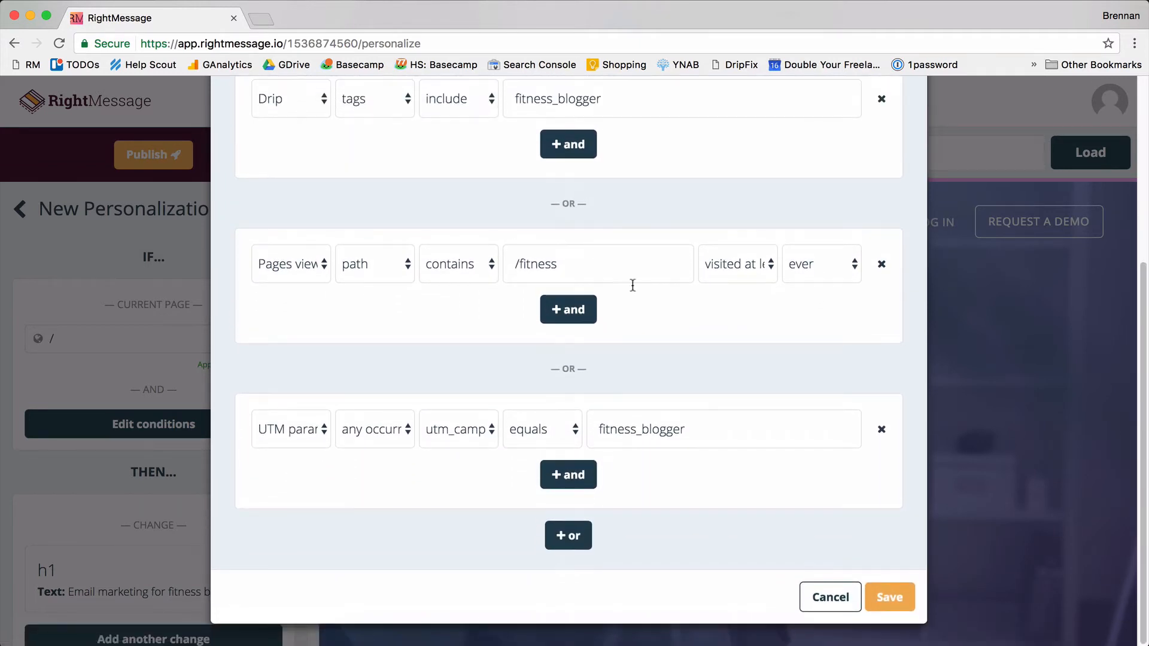
{"action": "left_click", "coordinate": [892, 602]}
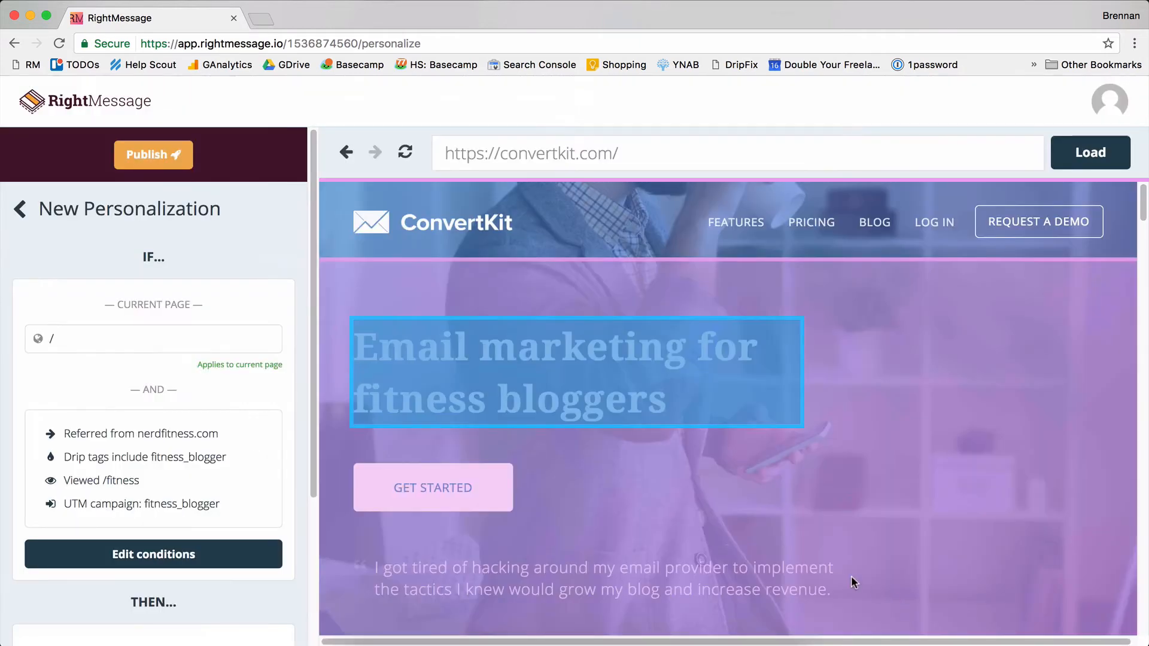
- Examine the personalization's condition summary and headline change, and look through the homepage for other content to personalize
{"action": "scroll", "coordinate": [109, 438], "scroll_direction": "down", "scroll_amount": 1}
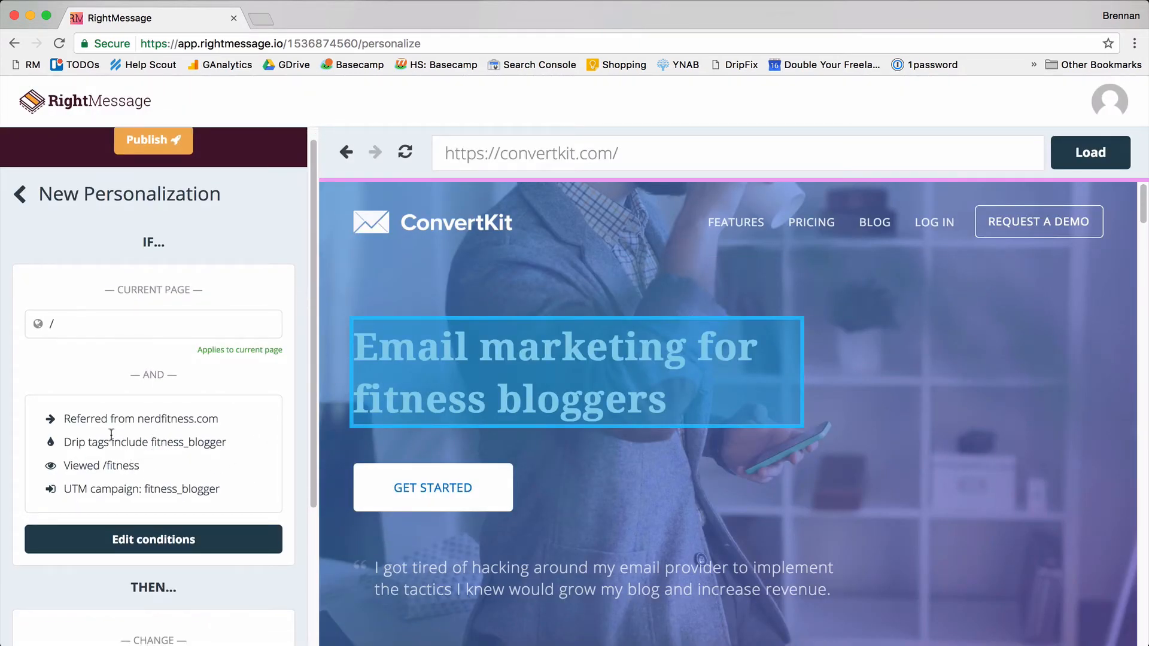
{"action": "scroll", "coordinate": [118, 419], "scroll_direction": "down", "scroll_amount": 1}
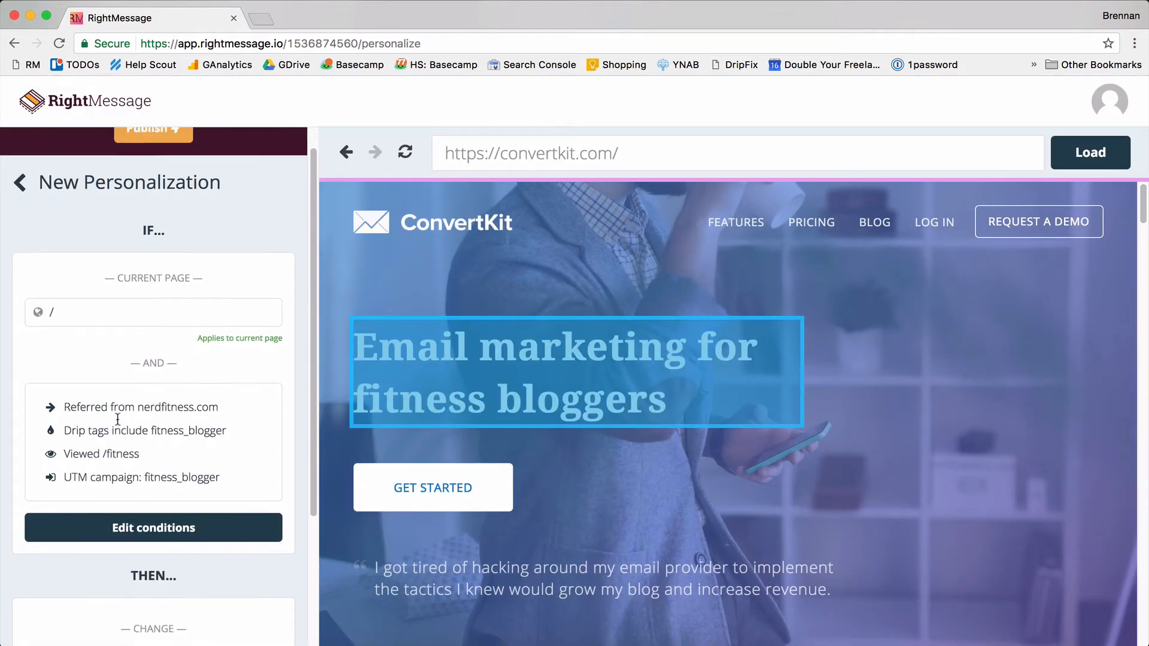
{"action": "scroll", "coordinate": [118, 419], "scroll_direction": "down", "scroll_amount": 1}
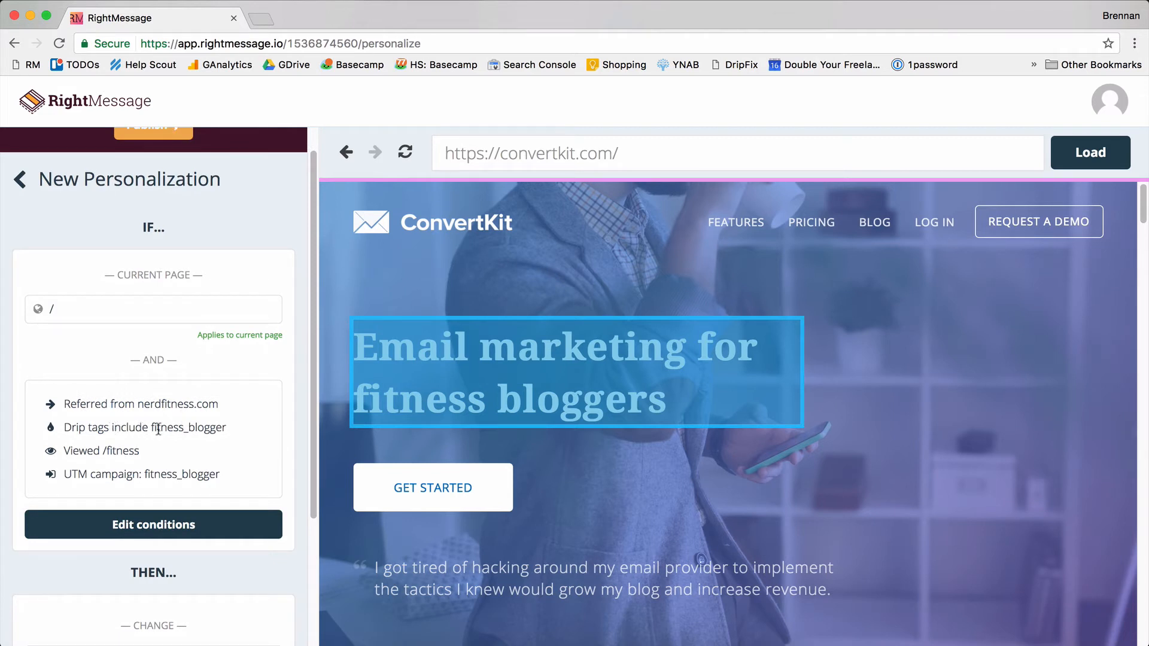
{"action": "scroll", "coordinate": [94, 416], "scroll_direction": "down", "scroll_amount": 3}
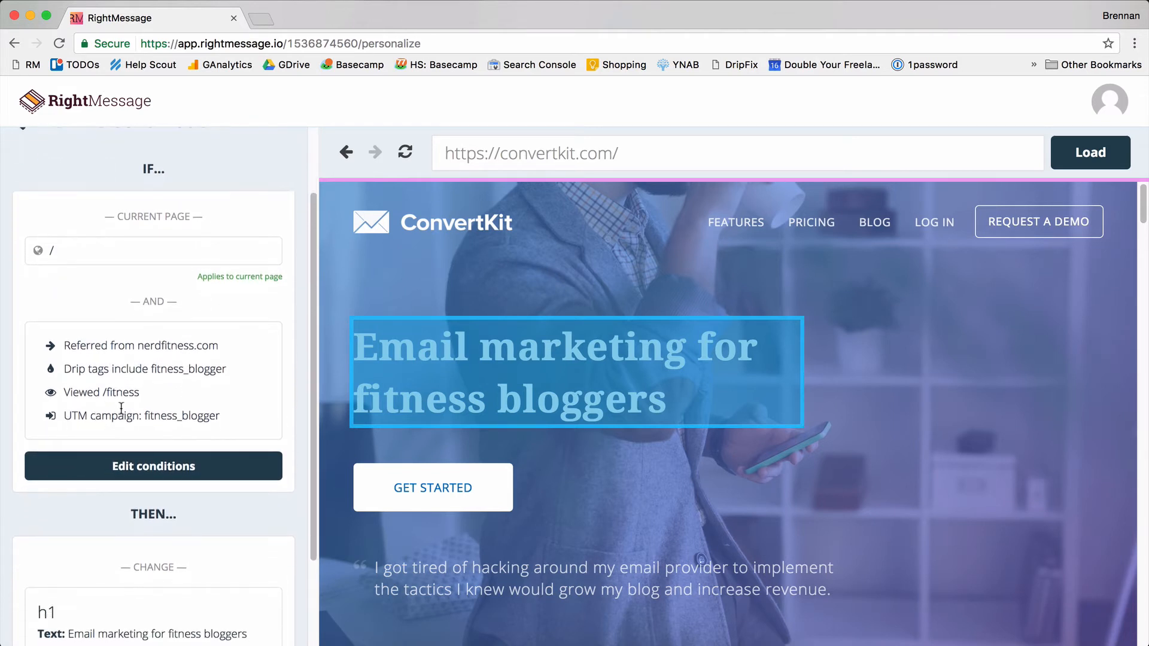
{"action": "scroll", "coordinate": [117, 411], "scroll_direction": "down", "scroll_amount": 1}
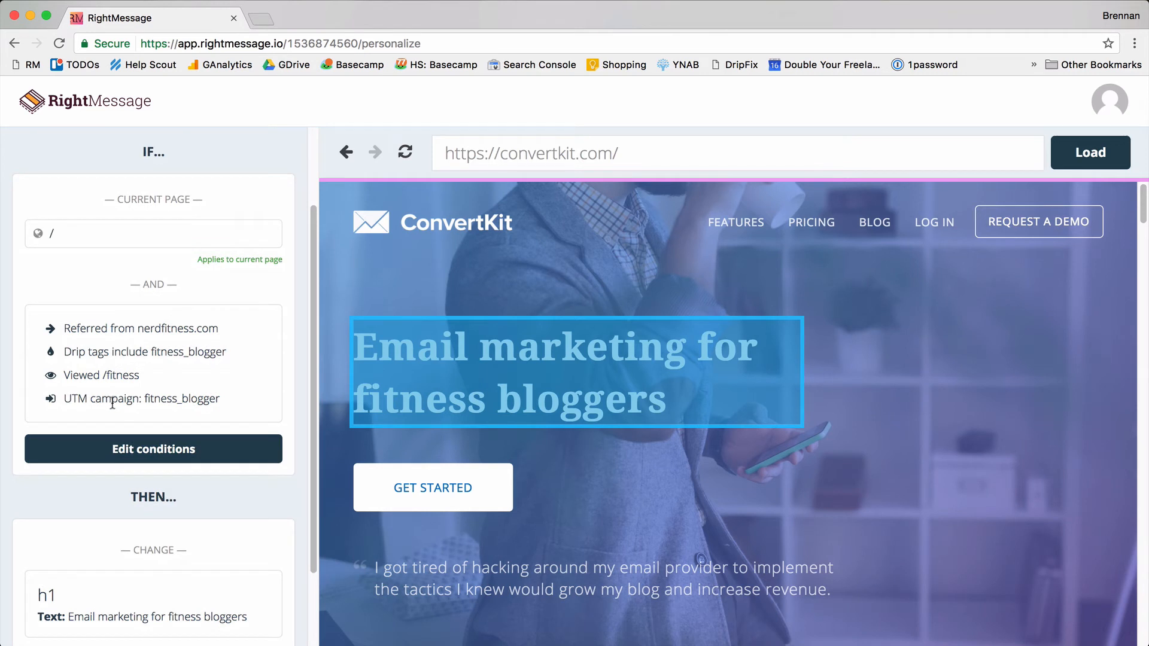
{"action": "scroll", "coordinate": [177, 401], "scroll_direction": "down", "scroll_amount": 3}
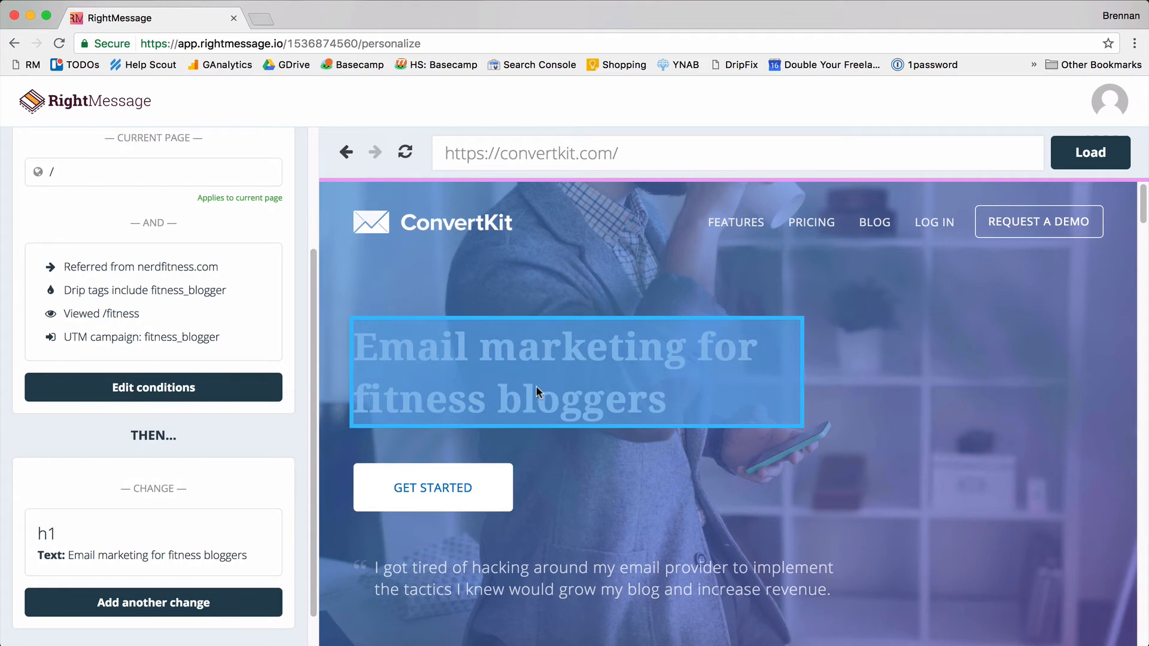
{"action": "scroll", "coordinate": [696, 469], "scroll_direction": "down", "scroll_amount": 5}
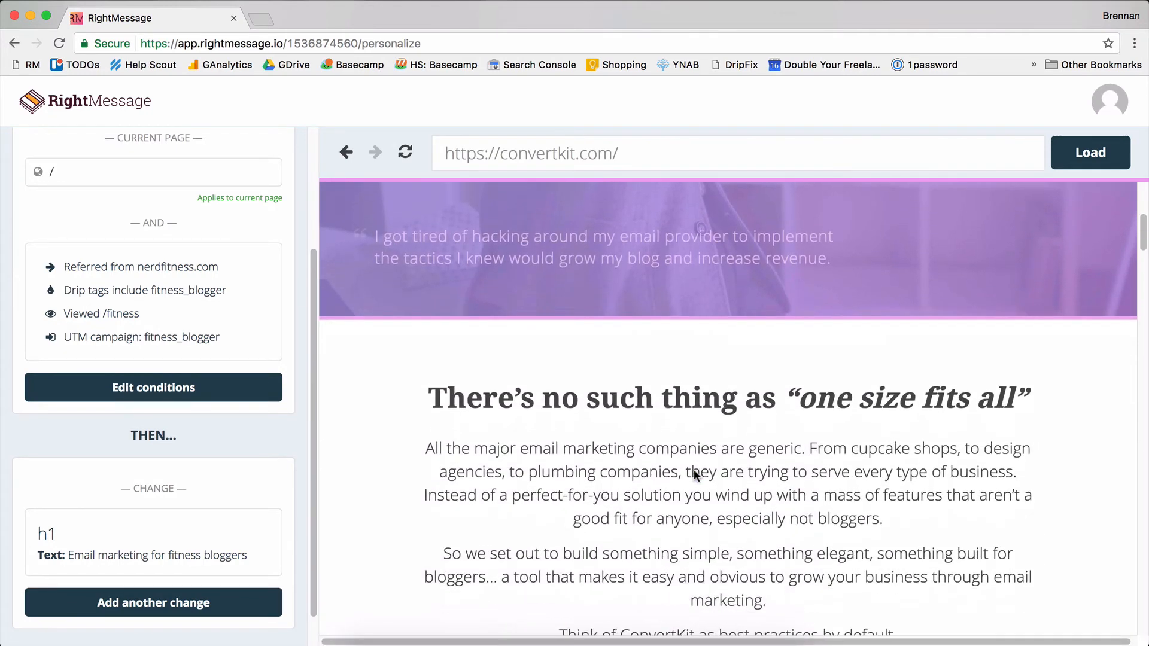
{"action": "scroll", "coordinate": [694, 471], "scroll_direction": "down", "scroll_amount": 10}
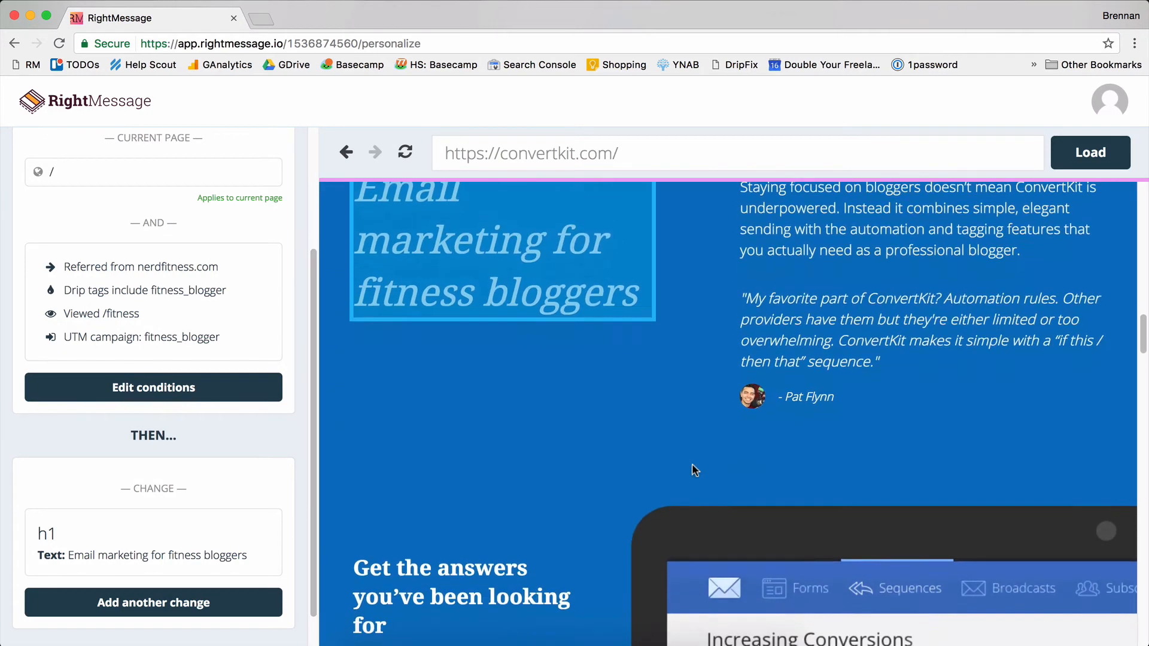
{"action": "scroll", "coordinate": [692, 463], "scroll_direction": "up", "scroll_amount": 10}
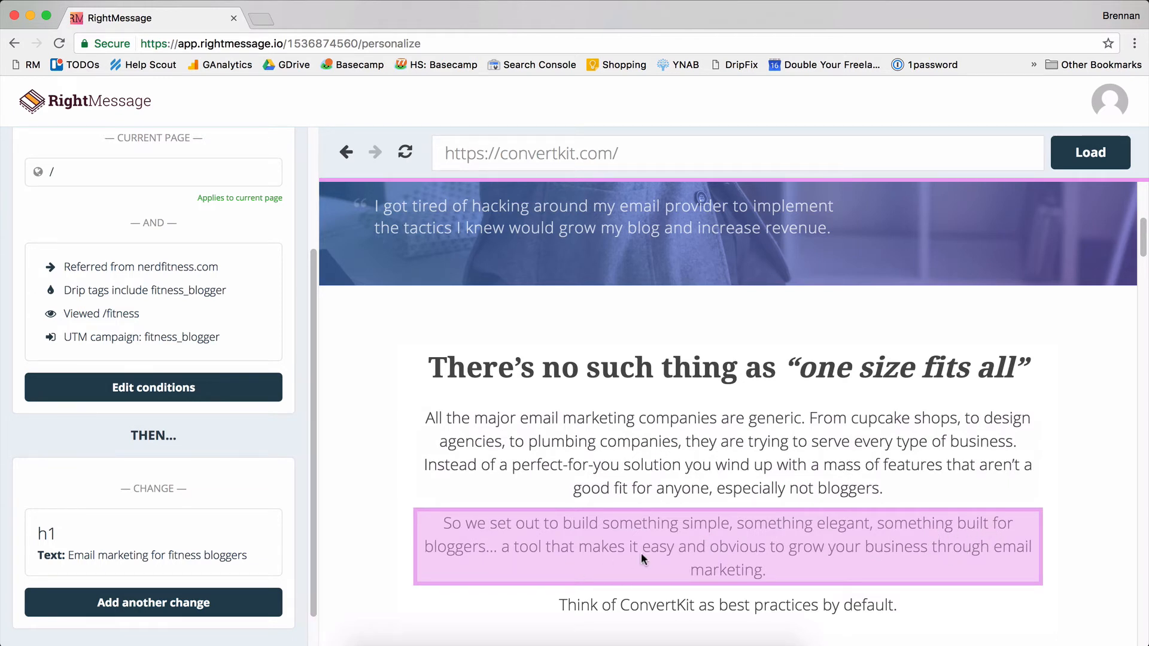
{"action": "scroll", "coordinate": [651, 537], "scroll_direction": "down", "scroll_amount": 1}
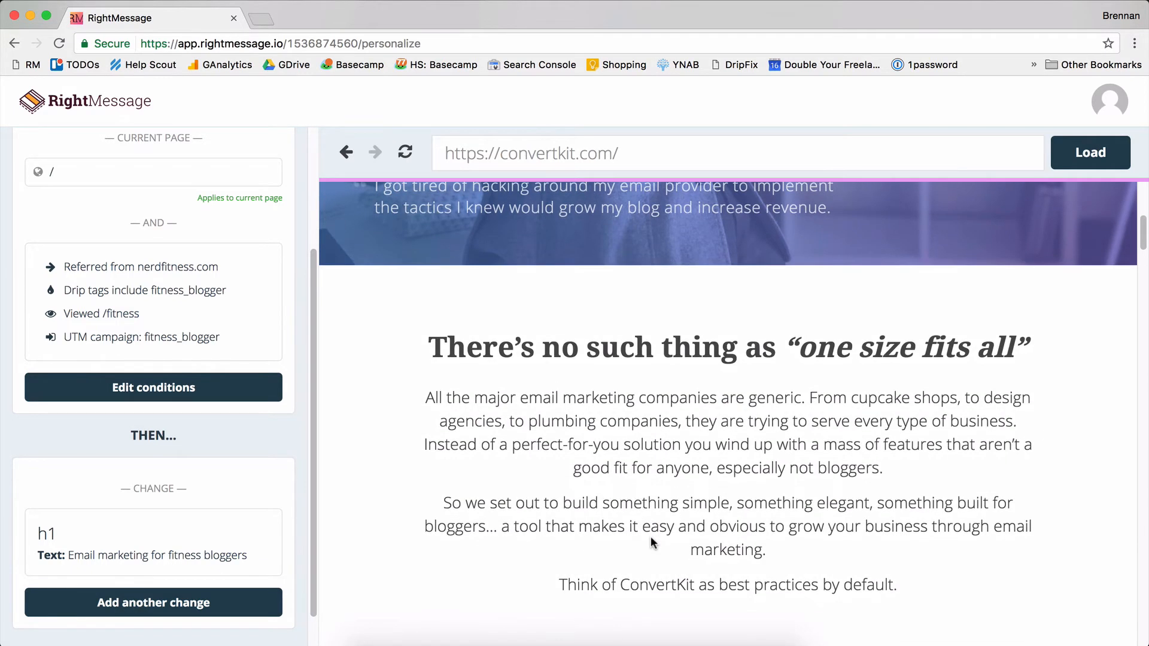
- Add another change targeting the first paragraph under the "one size fits all" heading and clear its replacement content
{"action": "left_click", "coordinate": [167, 602]}
{"action": "left_click", "coordinate": [736, 436]}
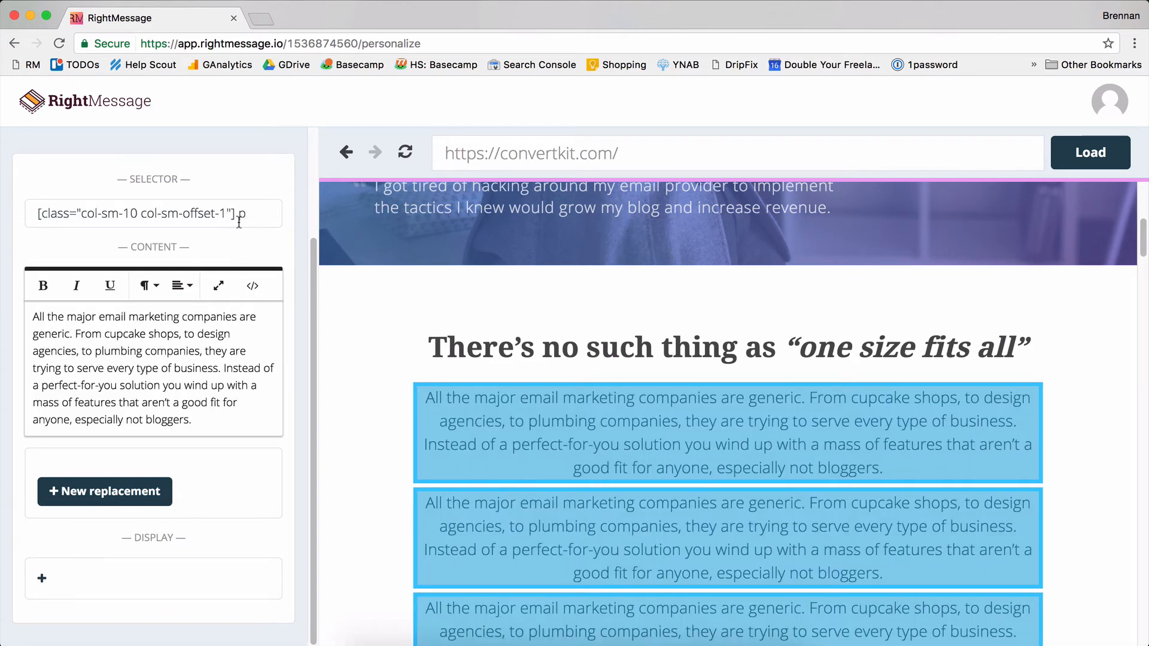
{"action": "triple_click", "coordinate": [170, 406]}
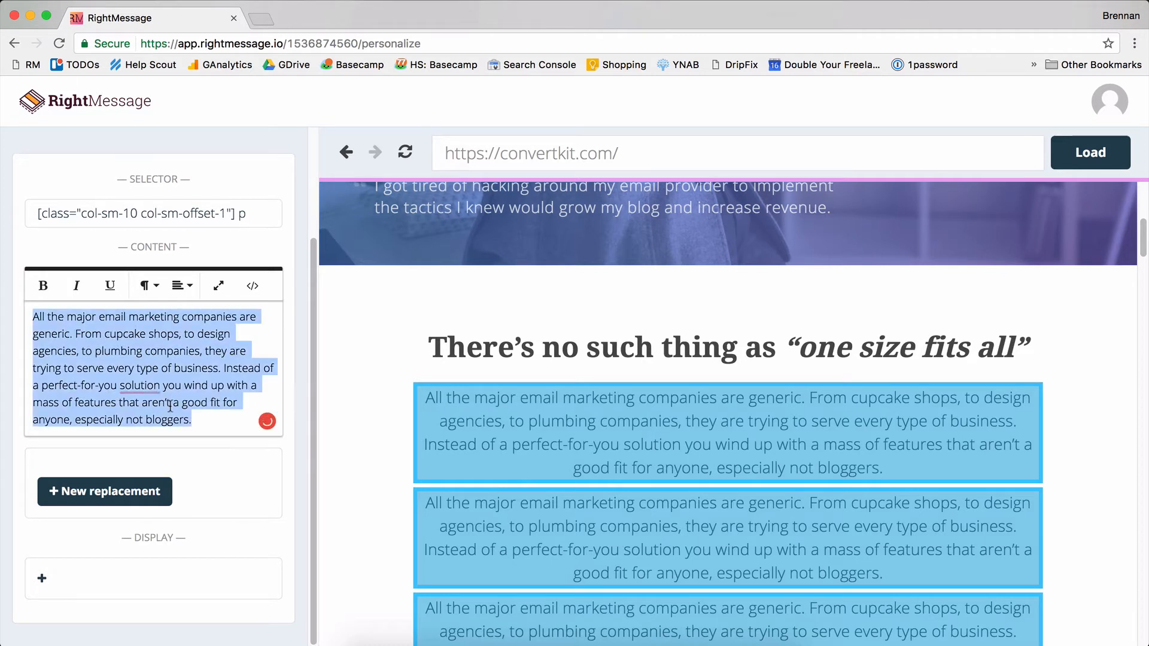
{"action": "key", "text": "BackSpace"}
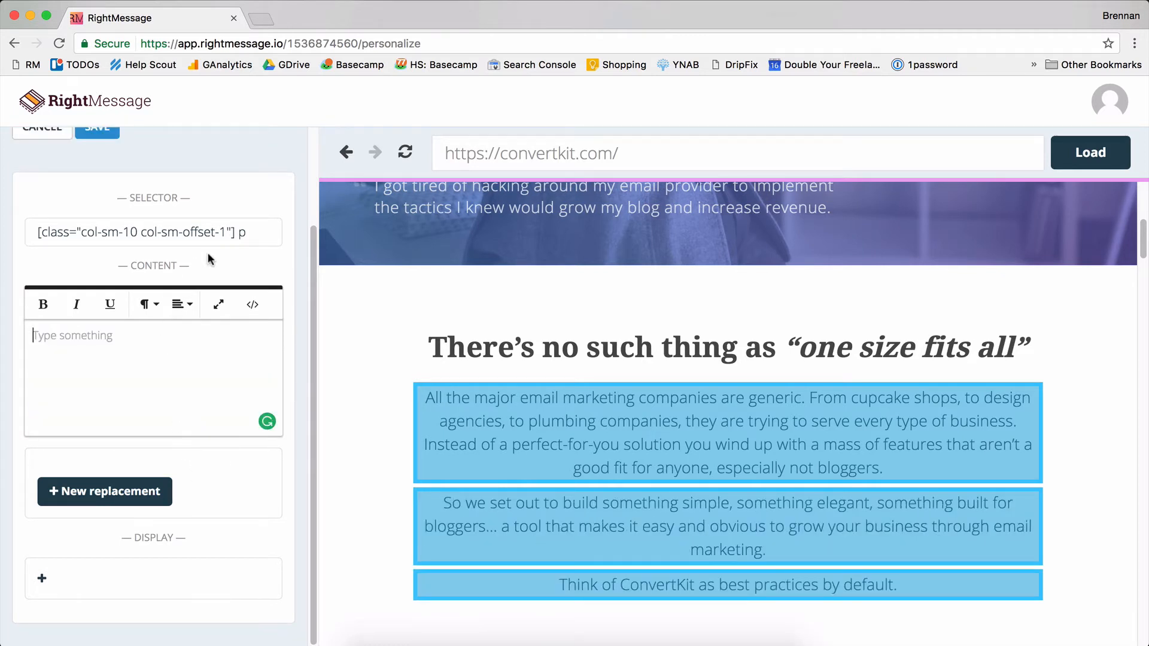
- Shorten the new change's selector to just p
{"action": "left_click", "coordinate": [238, 232]}
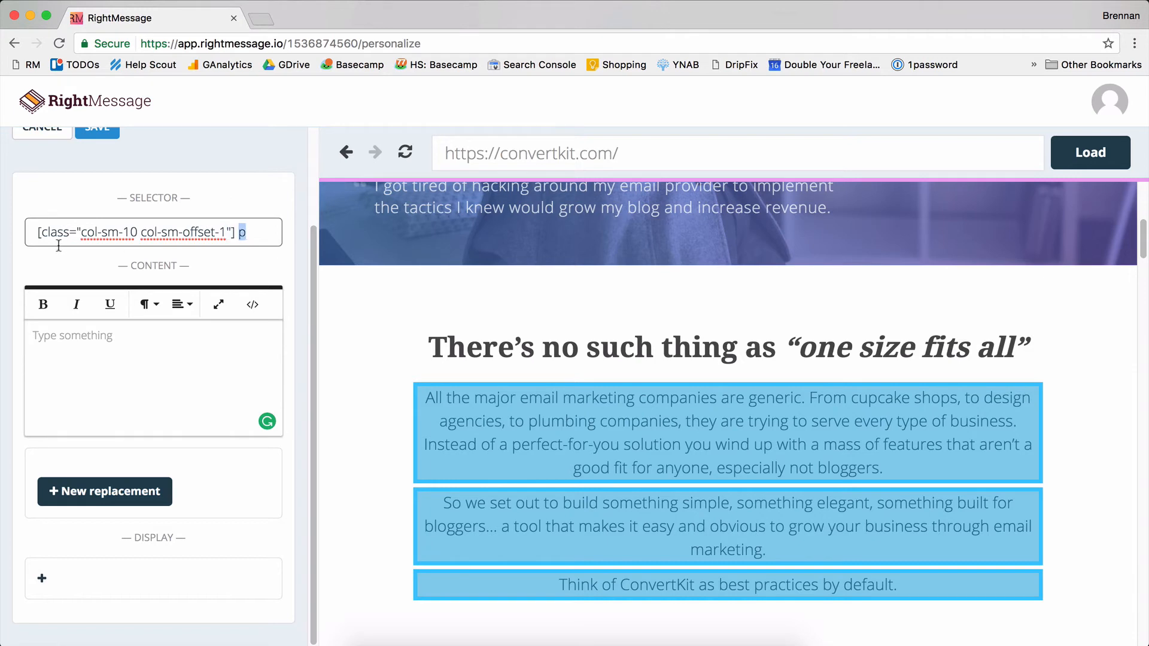
{"action": "left_click", "coordinate": [31, 230], "text": "shift"}
{"action": "key", "text": "BackSpace"}
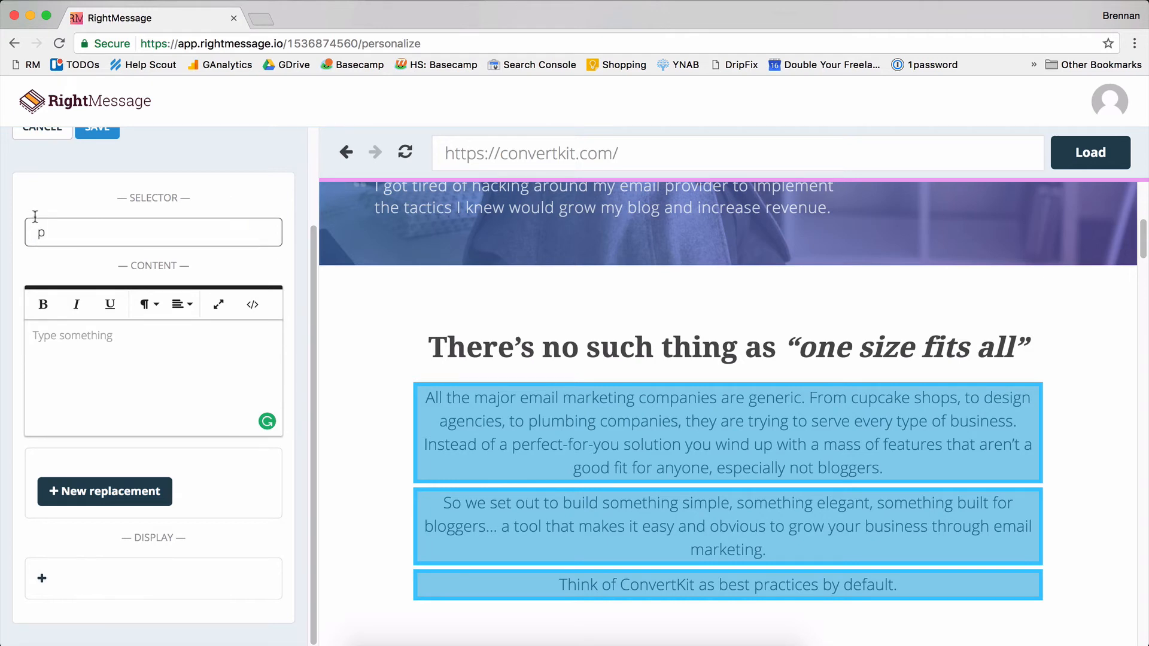
- Examine which paragraphs across the homepage are matched by the p selector
{"action": "scroll", "coordinate": [757, 407], "scroll_direction": "down", "scroll_amount": 10}
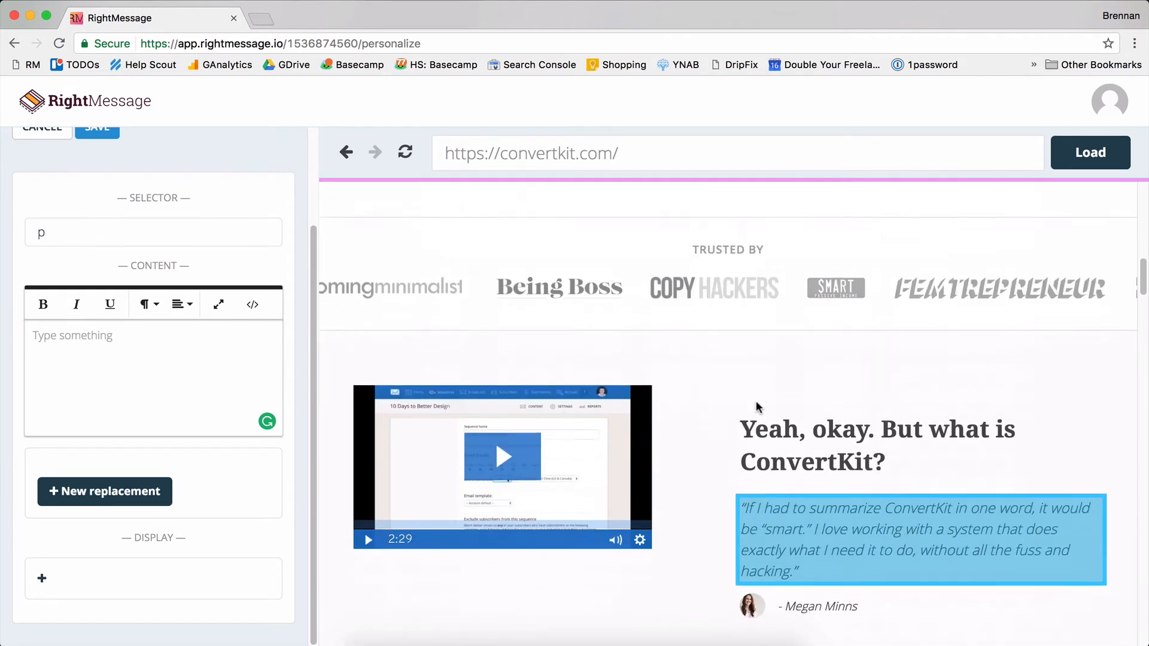
{"action": "scroll", "coordinate": [757, 407], "scroll_direction": "down", "scroll_amount": 15}
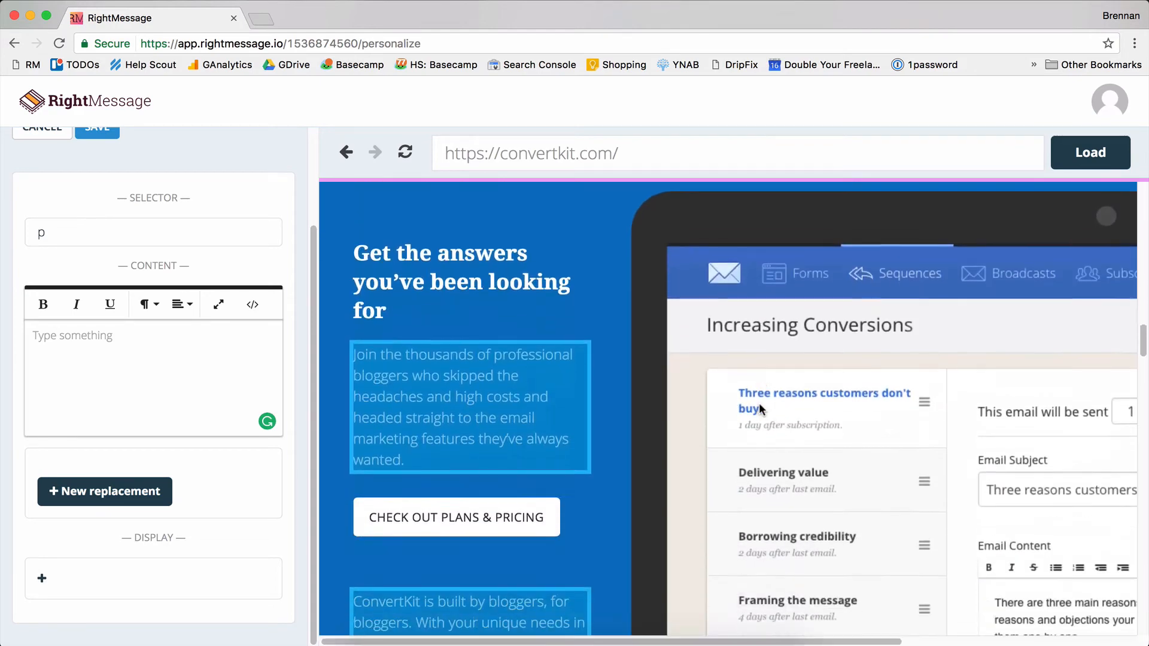
{"action": "scroll", "coordinate": [759, 404], "scroll_direction": "down", "scroll_amount": 15}
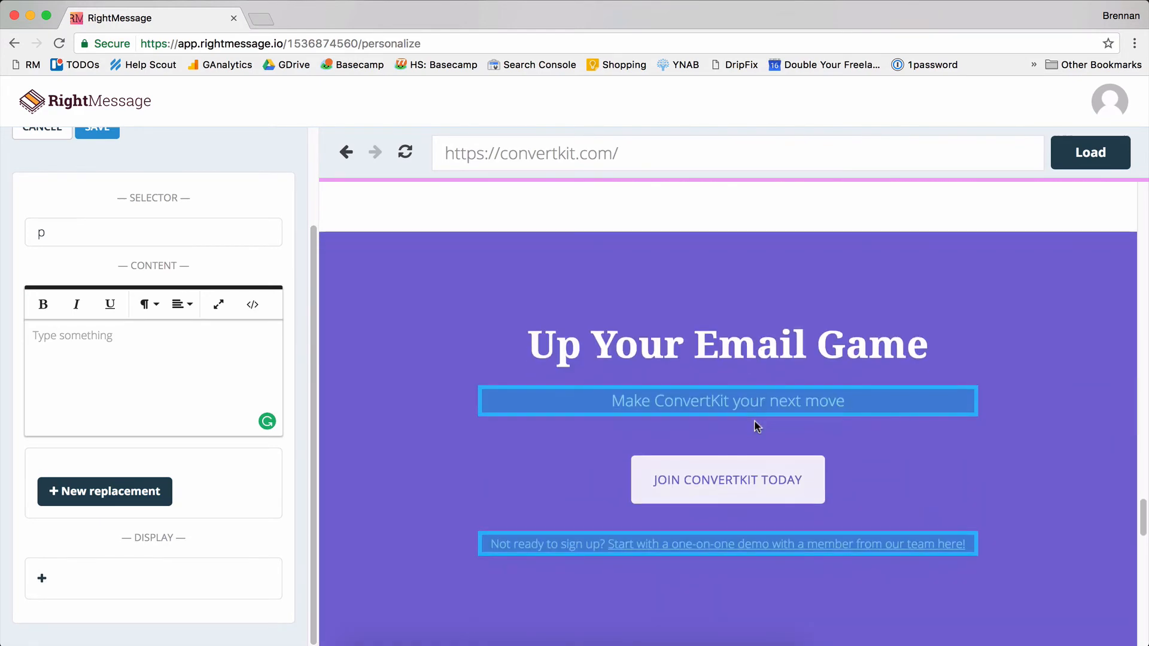
{"action": "scroll", "coordinate": [760, 429], "scroll_direction": "up", "scroll_amount": 10}
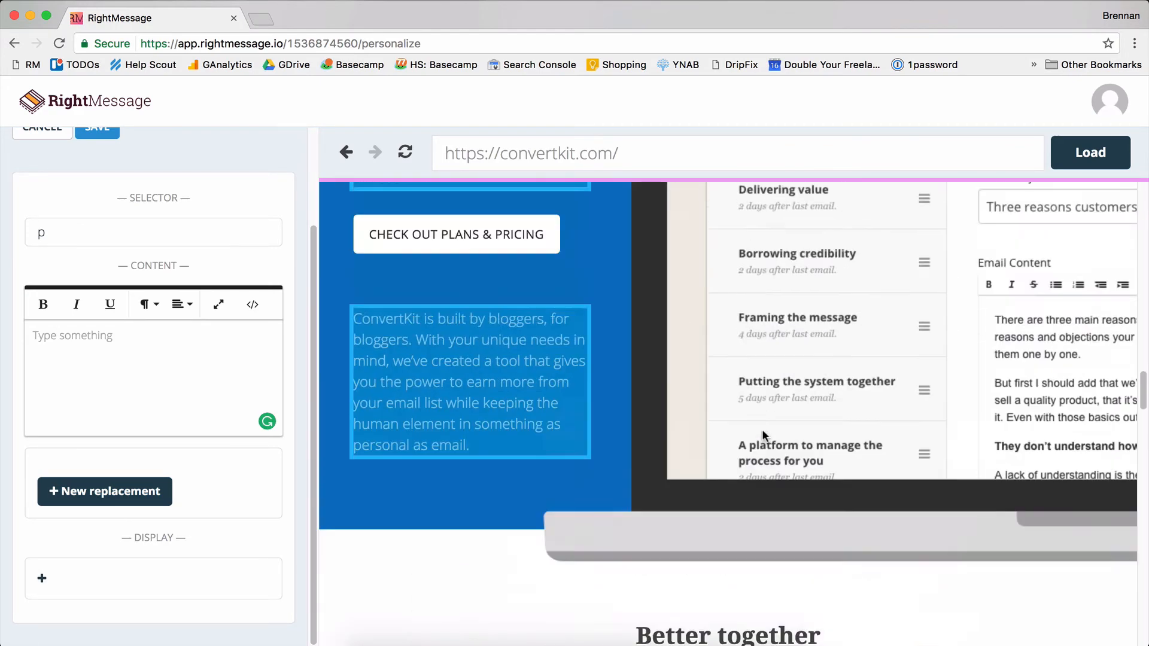
{"action": "scroll", "coordinate": [761, 429], "scroll_direction": "up", "scroll_amount": 15}
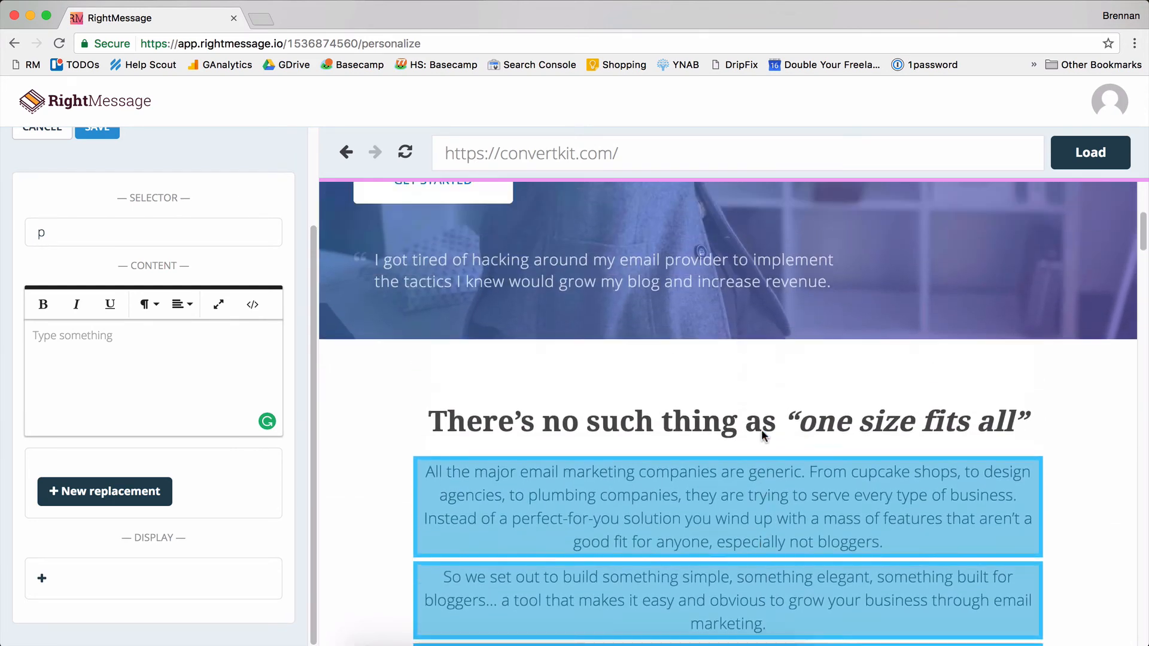
{"action": "scroll", "coordinate": [761, 429], "scroll_direction": "up", "scroll_amount": 2}
{"action": "scroll", "coordinate": [742, 434], "scroll_direction": "down", "scroll_amount": 3}
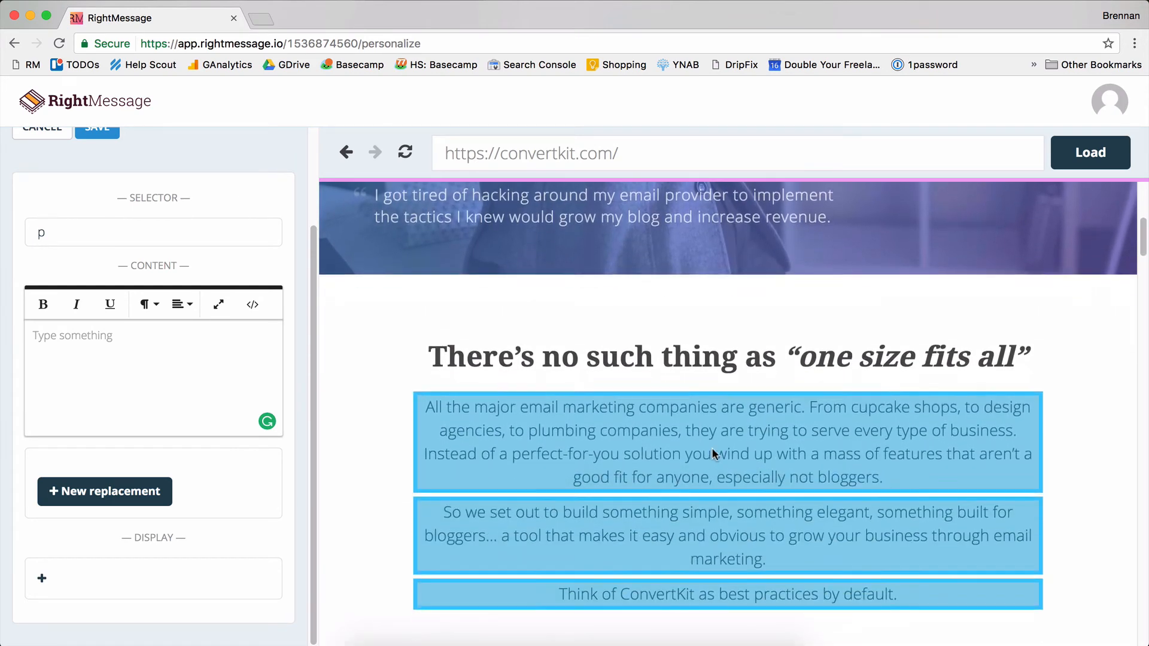
- Reselect the first paragraph under the "one size fits all" heading and cycle its selector to [class="col-sm-10 col-sm-offset-1"] p
{"action": "left_click", "coordinate": [635, 439]}
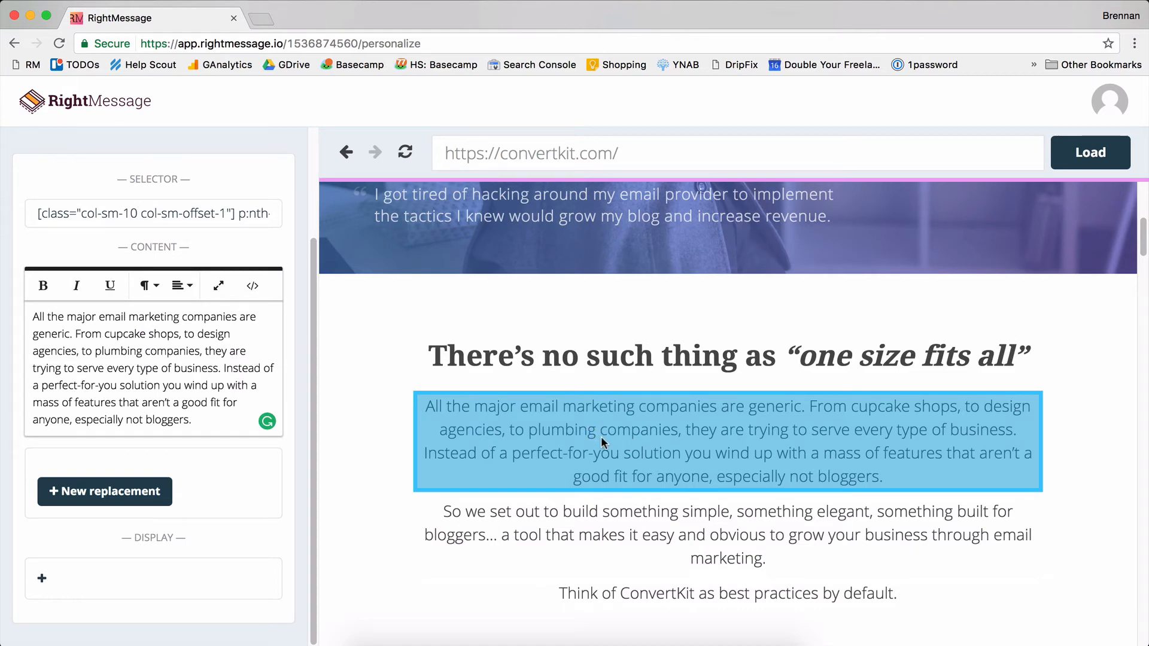
{"action": "left_click", "coordinate": [601, 437]}
{"action": "left_click", "coordinate": [609, 439]}
{"action": "left_click", "coordinate": [614, 439]}
{"action": "left_click", "coordinate": [624, 440]}
{"action": "left_click", "coordinate": [623, 440]}
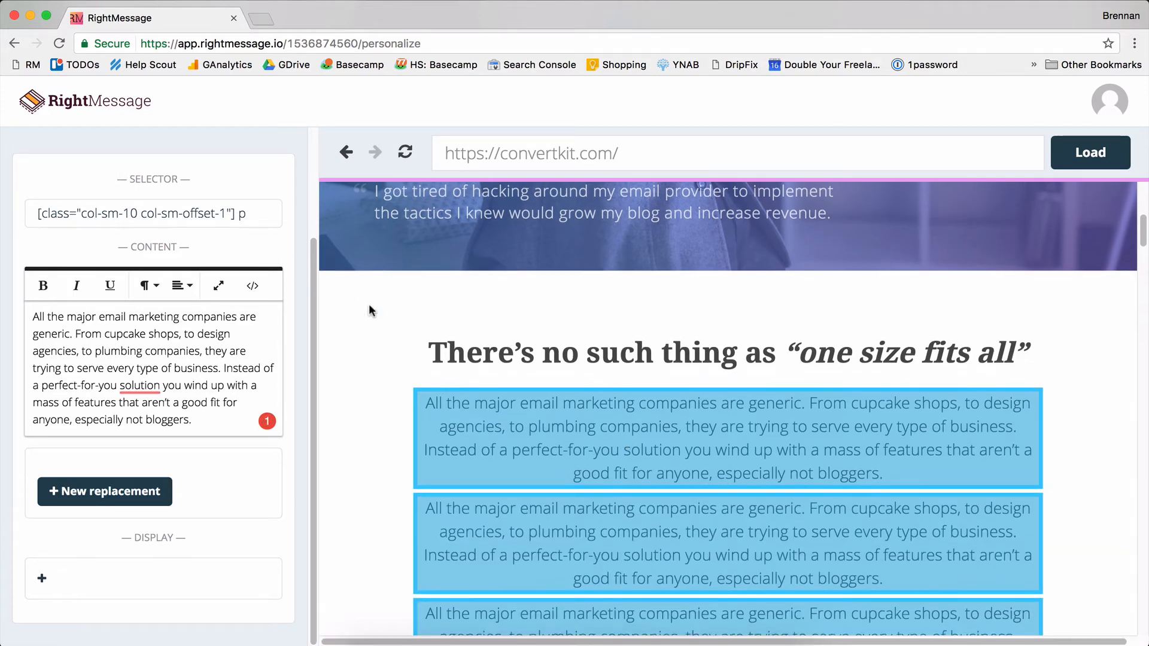
- Cycle the selector to cover all paragraphs under the "one size fits all" heading and clear the change's replacement content
{"action": "scroll", "coordinate": [369, 305], "scroll_direction": "down", "scroll_amount": 3}
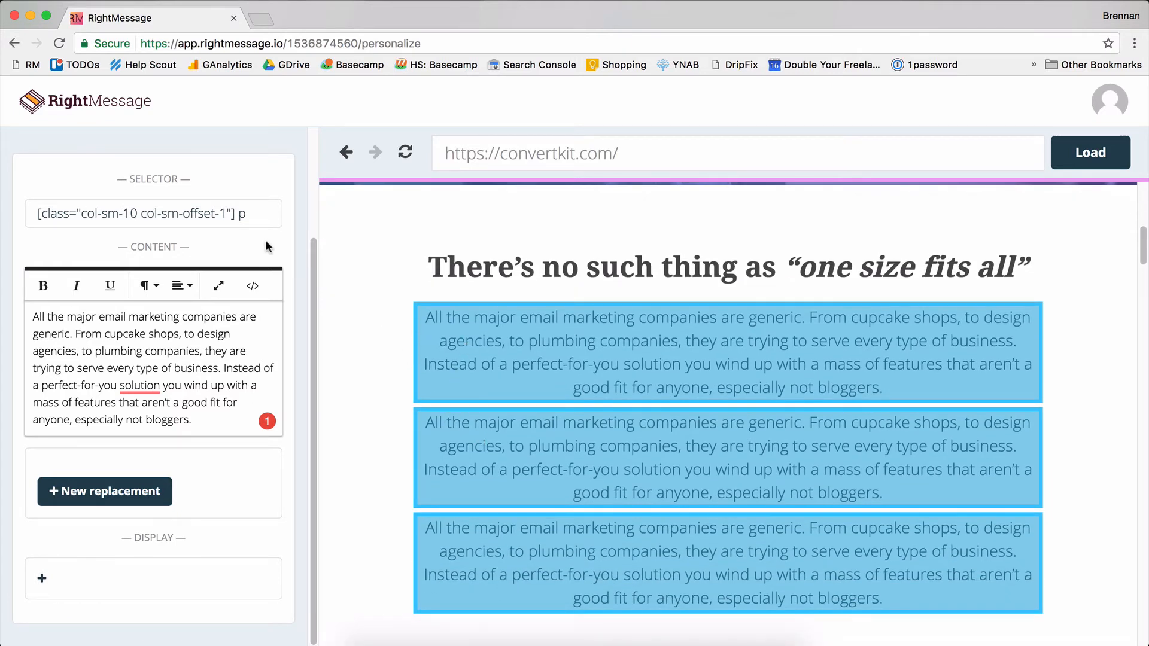
{"action": "left_click", "coordinate": [604, 375]}
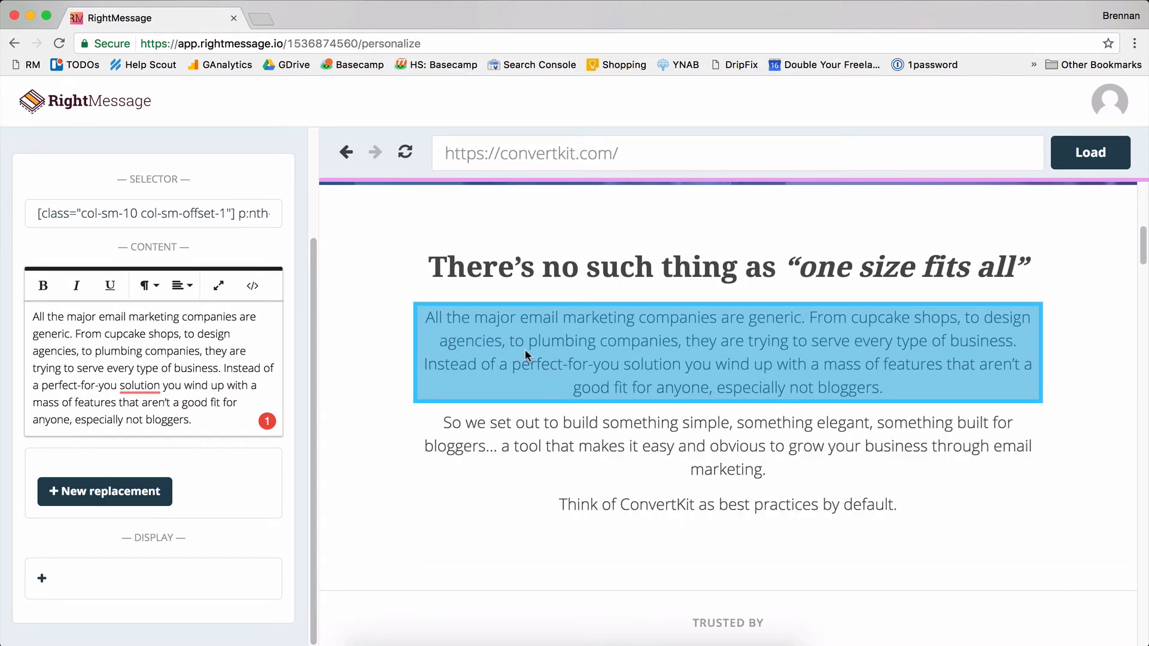
{"action": "left_click", "coordinate": [709, 343]}
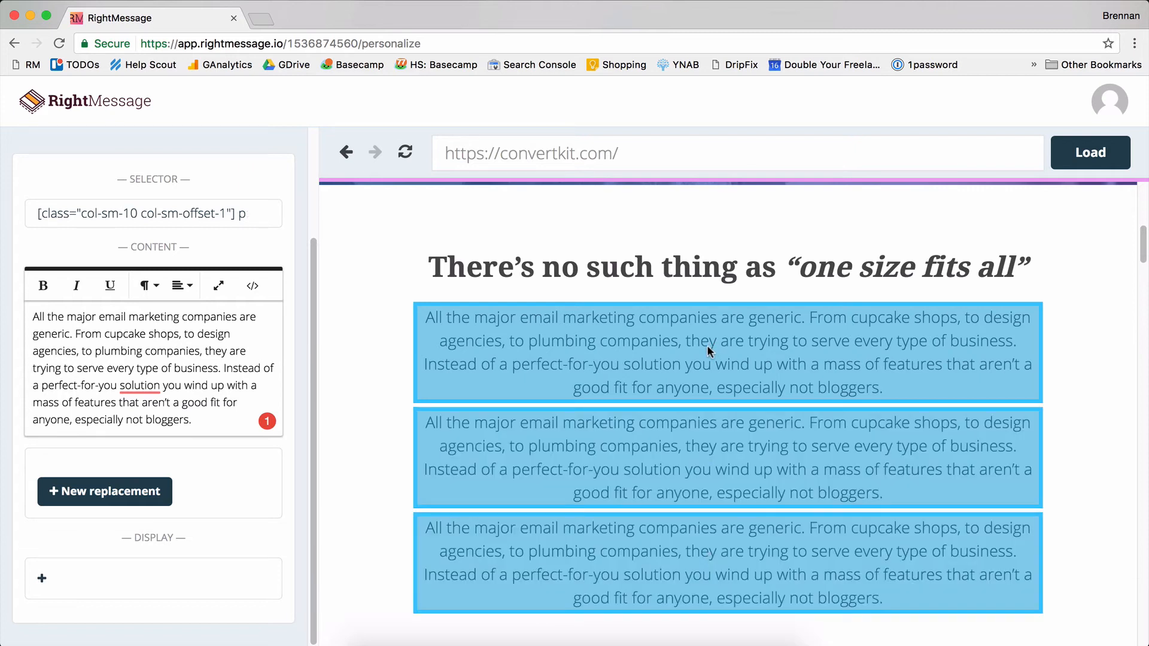
{"action": "triple_click", "coordinate": [92, 330]}
{"action": "key", "text": "BackSpace"}
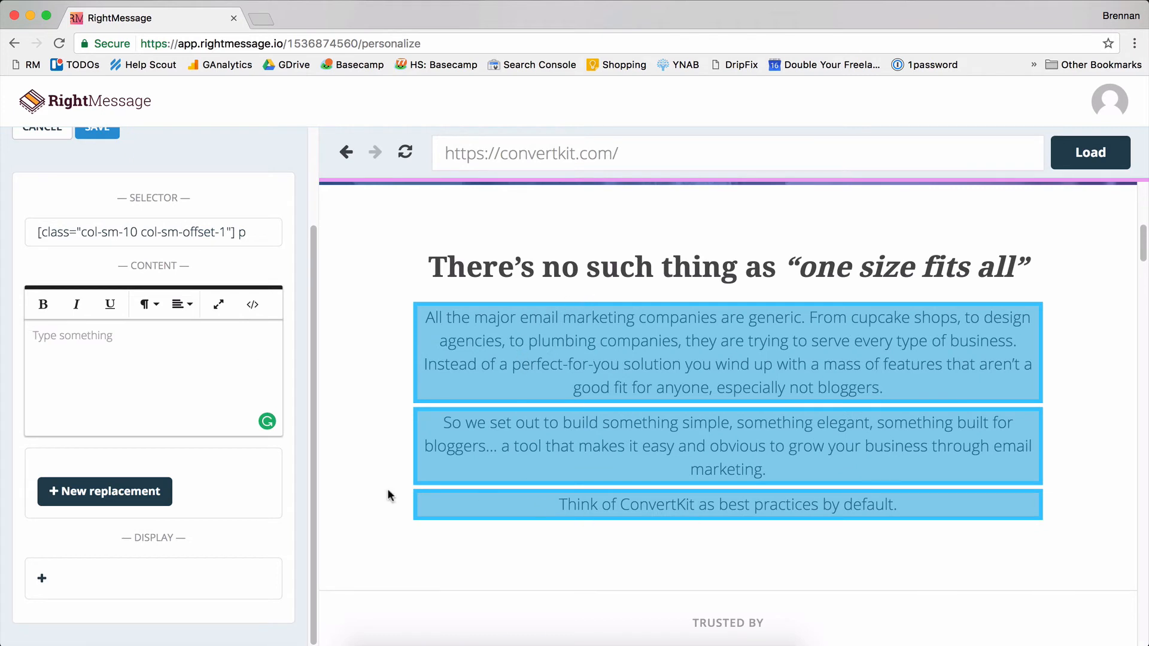
- Add a find-and-replace rule swapping "bloggers" for "fitness bloggers" in the selected paragraphs and save the change
{"action": "left_click", "coordinate": [86, 495]}
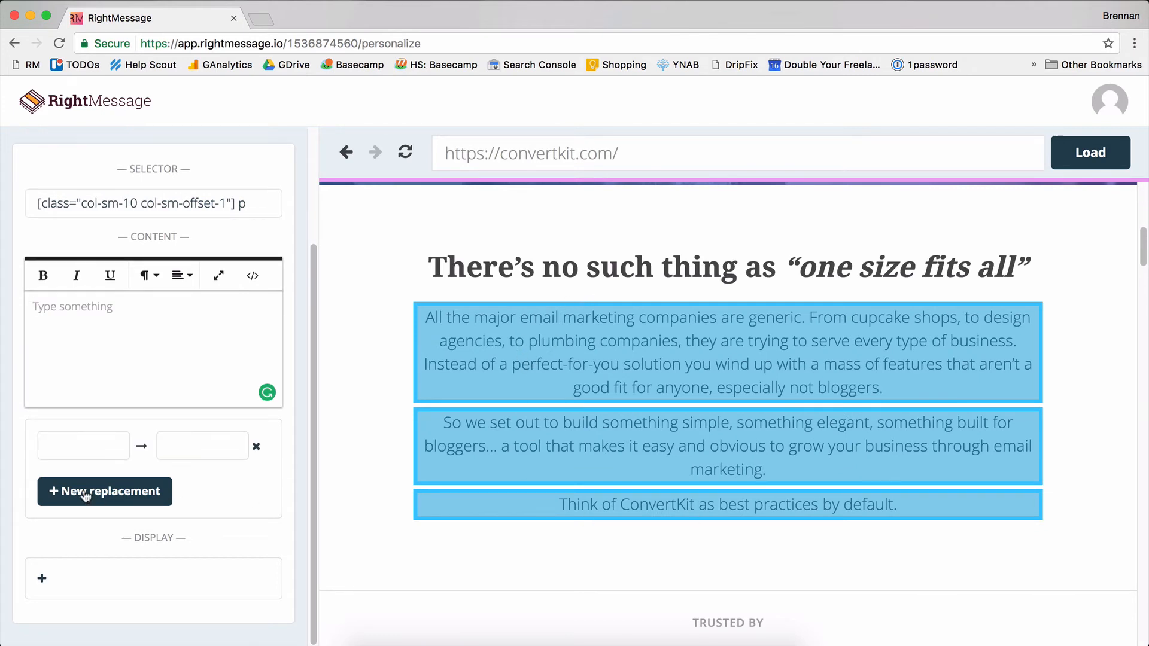
{"action": "left_click", "coordinate": [85, 454]}
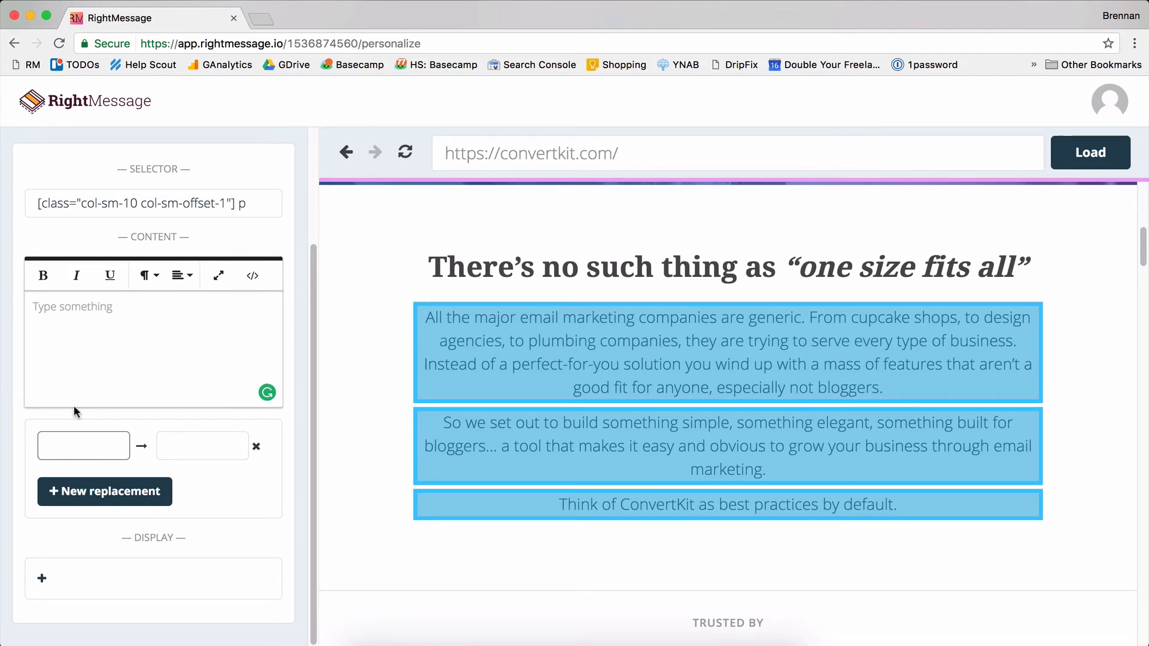
{"action": "type", "text": "bloggers"}
{"action": "key", "text": "Tab"}
{"action": "type", "text": "fitne"}
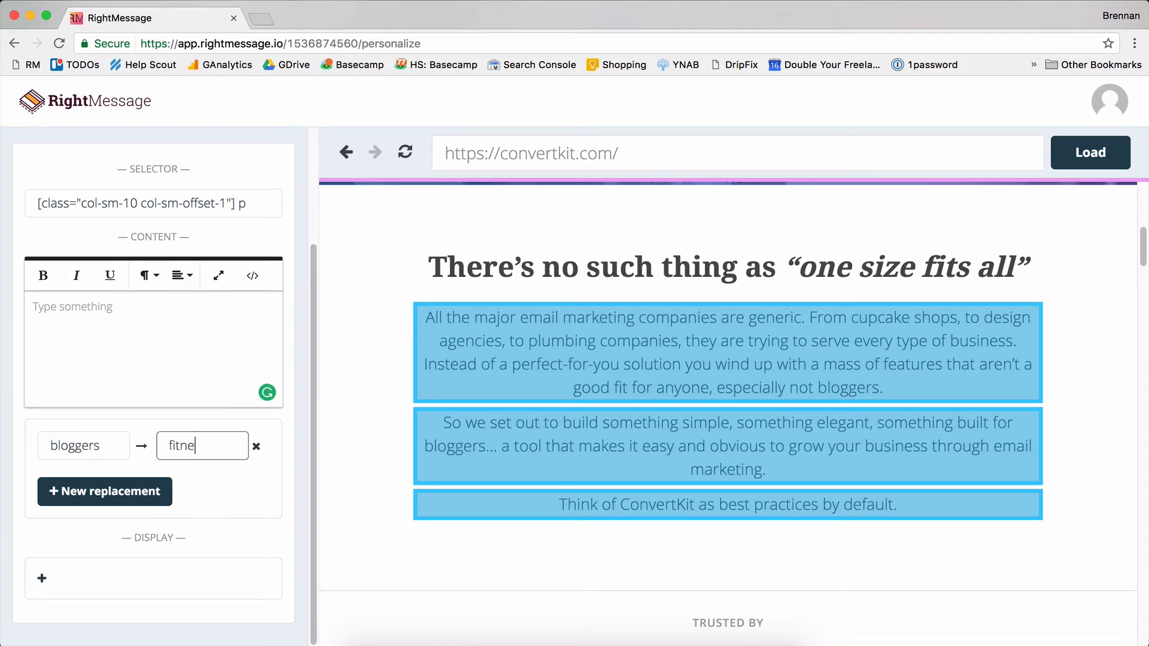
{"action": "type", "text": "ss bloggers"}
{"action": "left_click", "coordinate": [242, 494]}
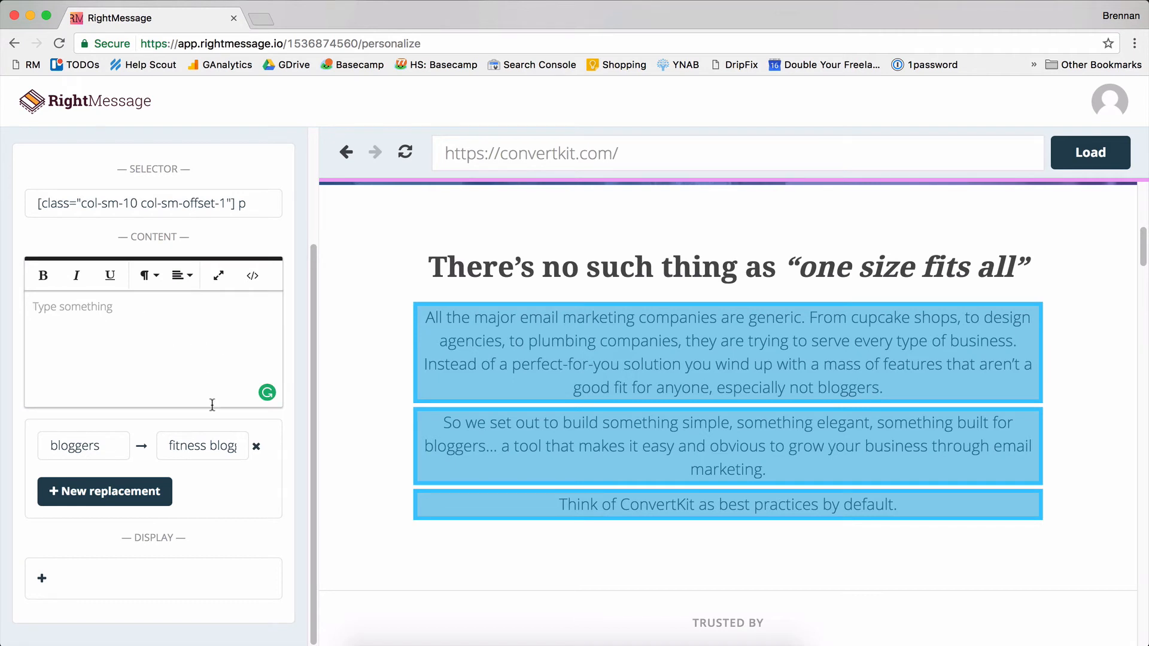
{"action": "scroll", "coordinate": [76, 227], "scroll_direction": "up", "scroll_amount": 3}
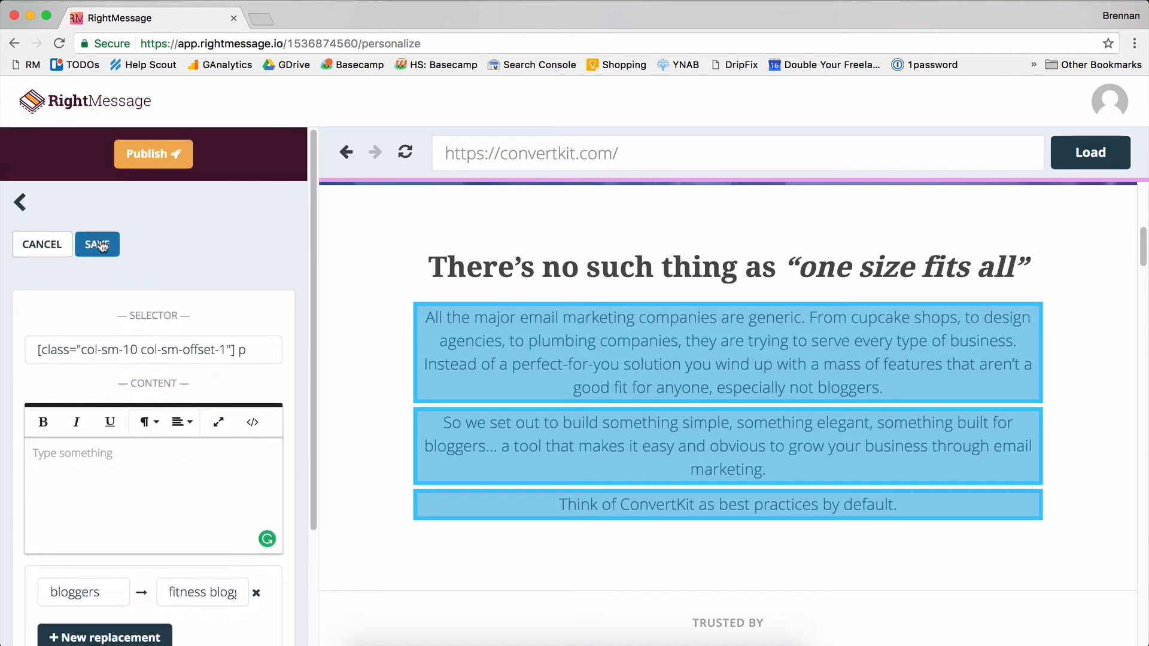
{"action": "left_click", "coordinate": [99, 244]}
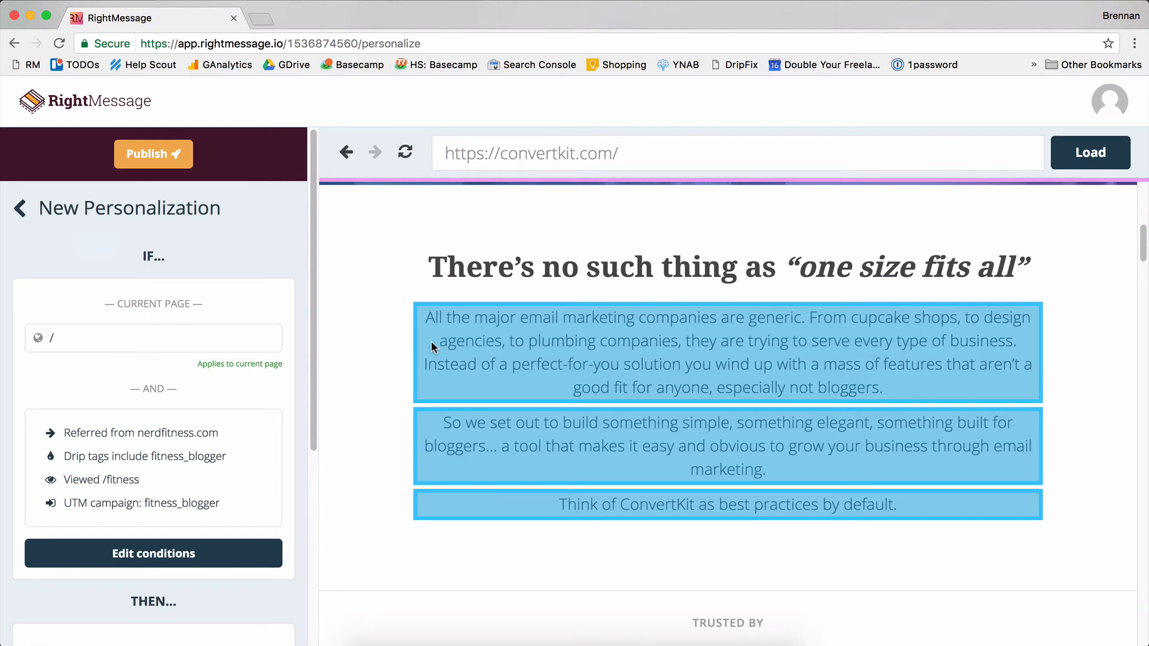
- Review the personalization's list of changes against the highlighted headline and paragraphs on the homepage
{"action": "scroll", "coordinate": [462, 350], "scroll_direction": "up", "scroll_amount": 5}
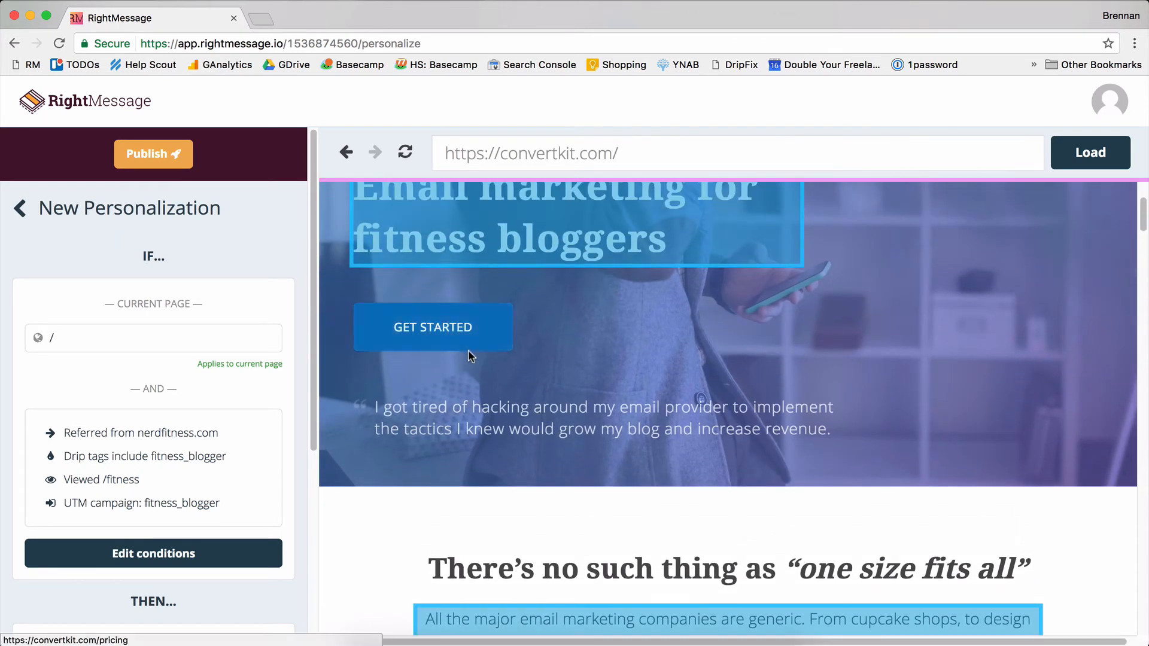
{"action": "scroll", "coordinate": [263, 379], "scroll_direction": "down", "scroll_amount": 3}
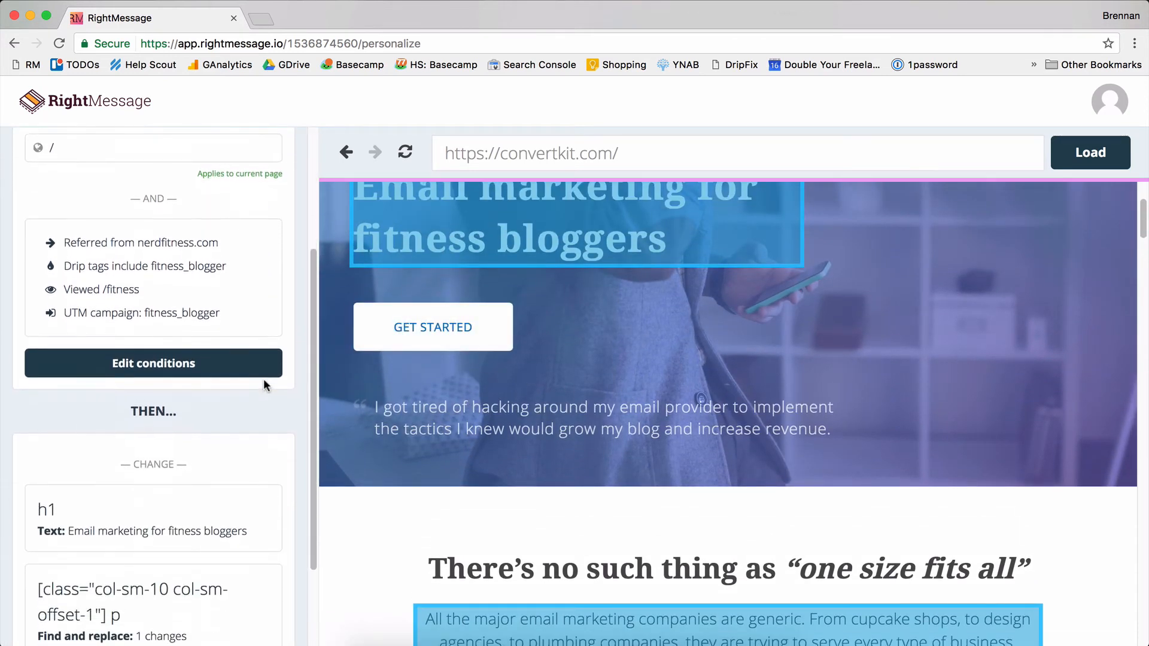
{"action": "scroll", "coordinate": [264, 379], "scroll_direction": "down", "scroll_amount": 2}
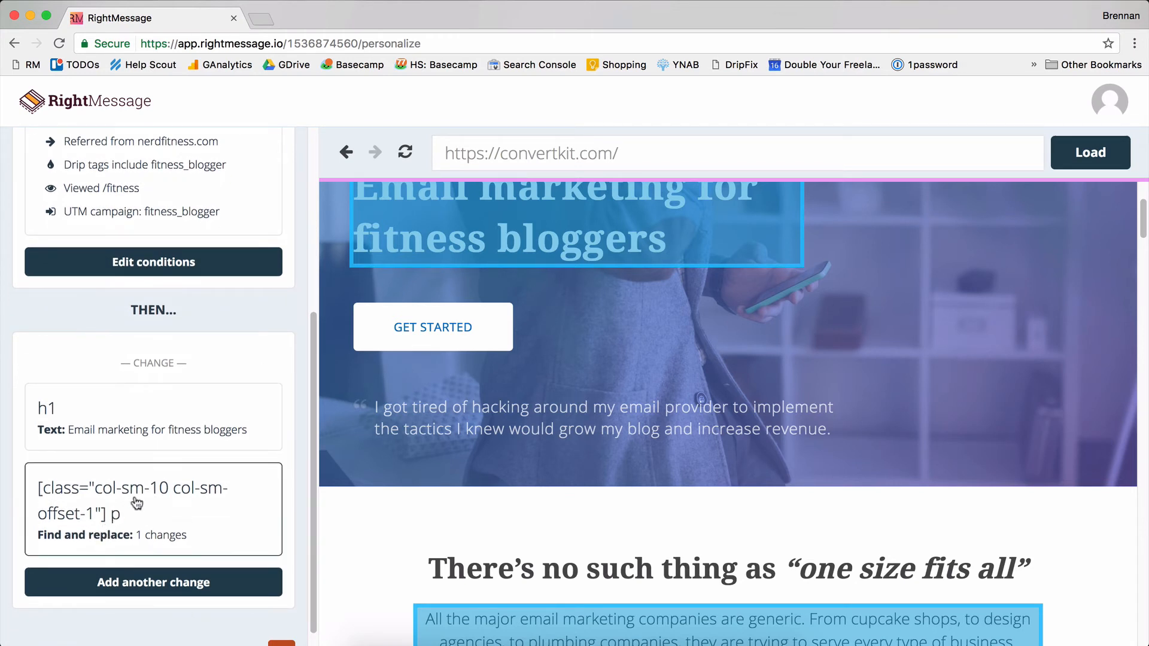
{"action": "scroll", "coordinate": [442, 340], "scroll_direction": "up", "scroll_amount": 2}
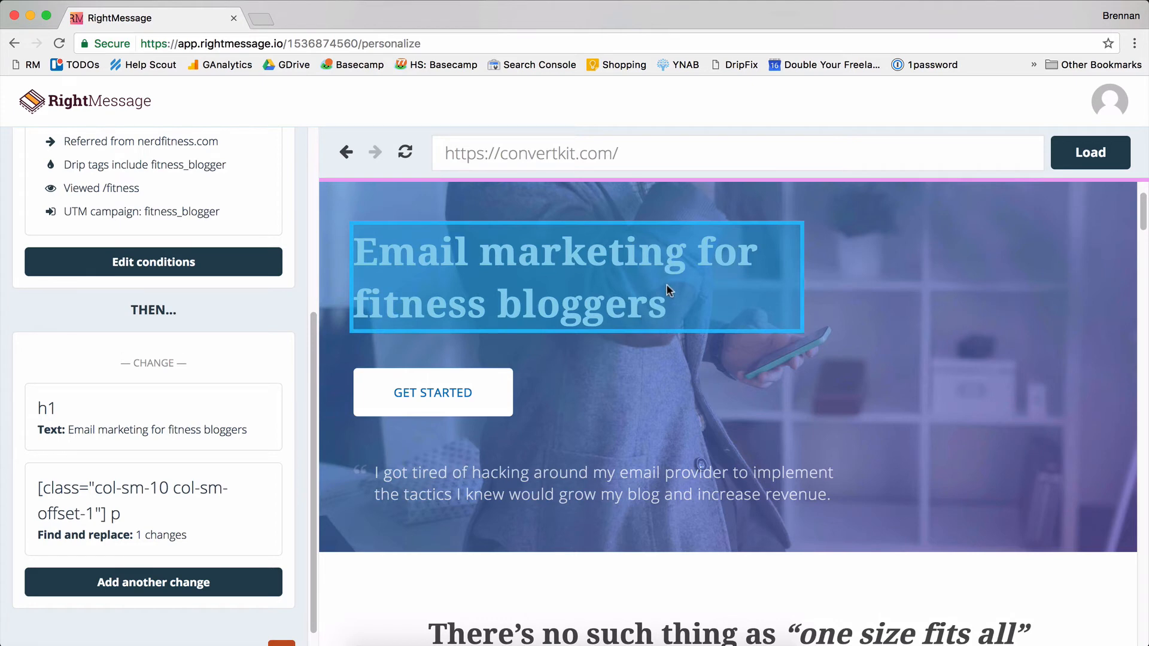
{"action": "scroll", "coordinate": [668, 290], "scroll_direction": "down", "scroll_amount": 4}
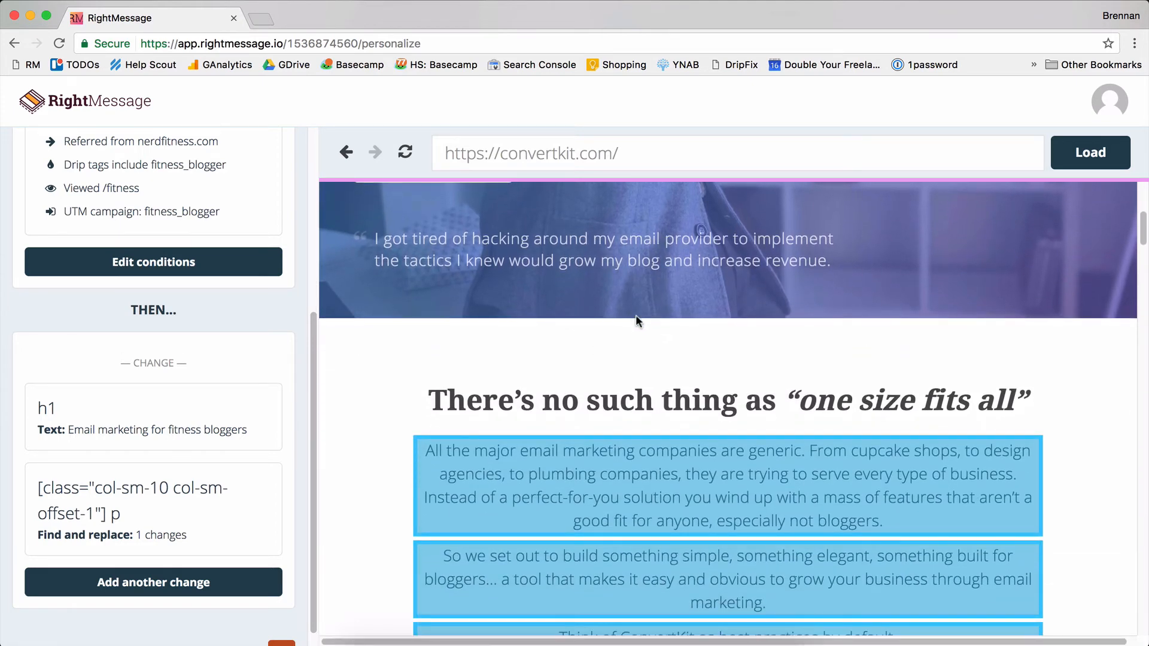
{"action": "scroll", "coordinate": [611, 308], "scroll_direction": "down", "scroll_amount": 4}
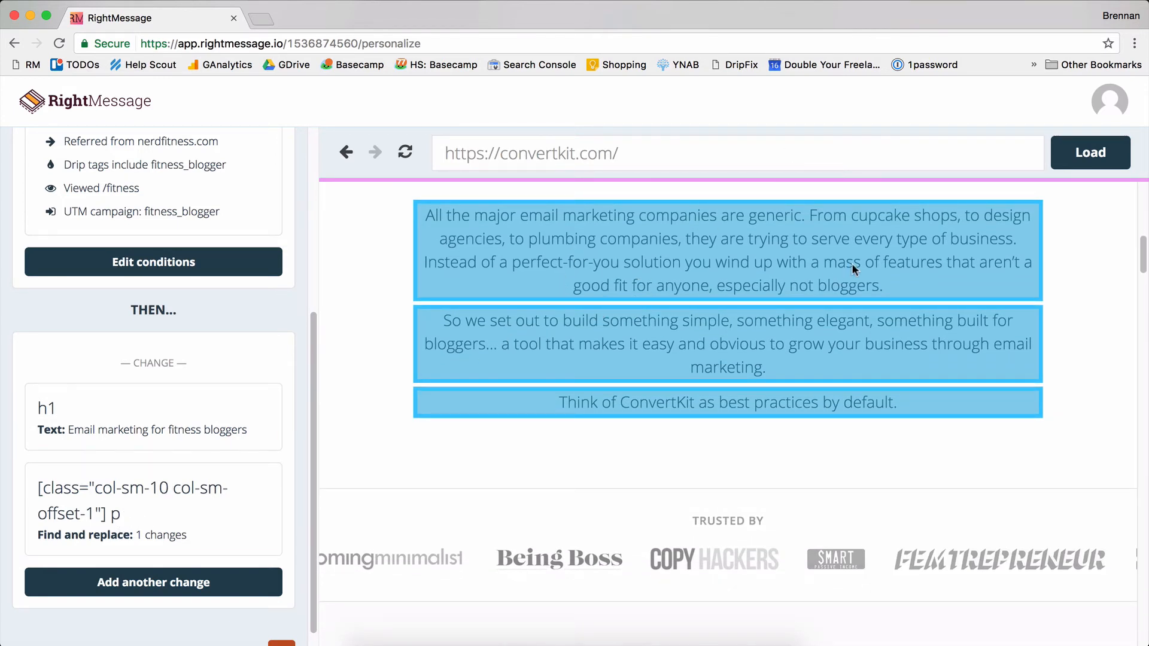
- Open the paragraph change to inspect its find-and-replace pair, and leave it without saving
{"action": "left_click", "coordinate": [191, 517]}
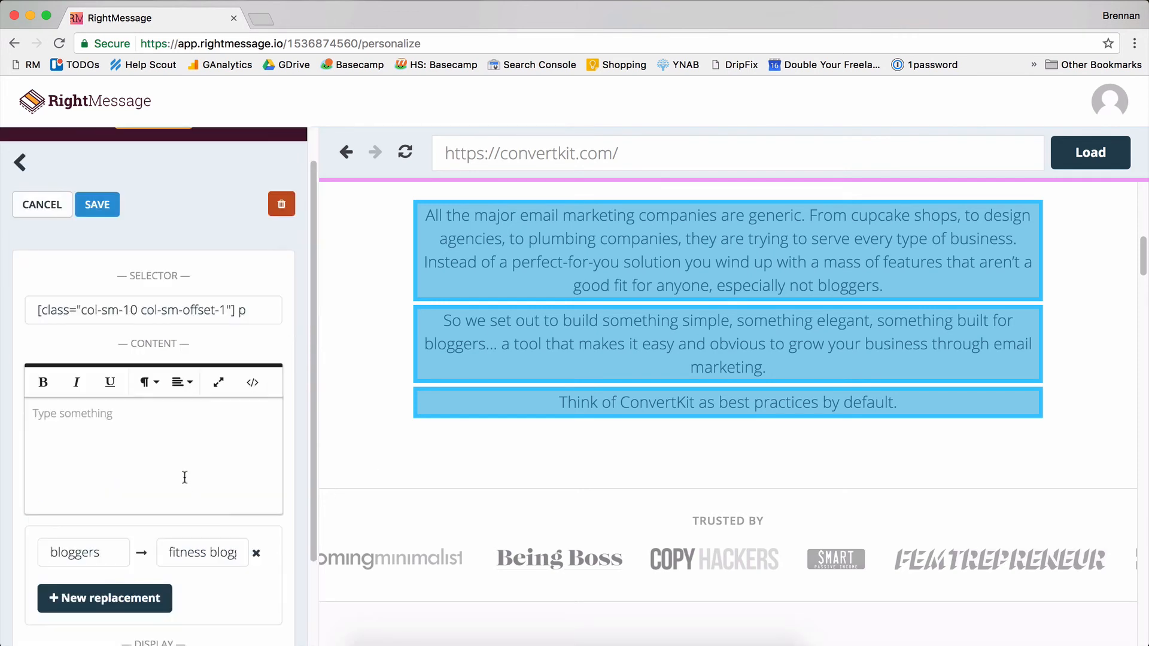
{"action": "left_click", "coordinate": [113, 556]}
{"action": "left_click", "coordinate": [178, 551]}
{"action": "left_click", "coordinate": [102, 557]}
{"action": "left_click", "coordinate": [177, 548]}
{"action": "double_click", "coordinate": [113, 552]}
{"action": "double_click", "coordinate": [185, 552]}
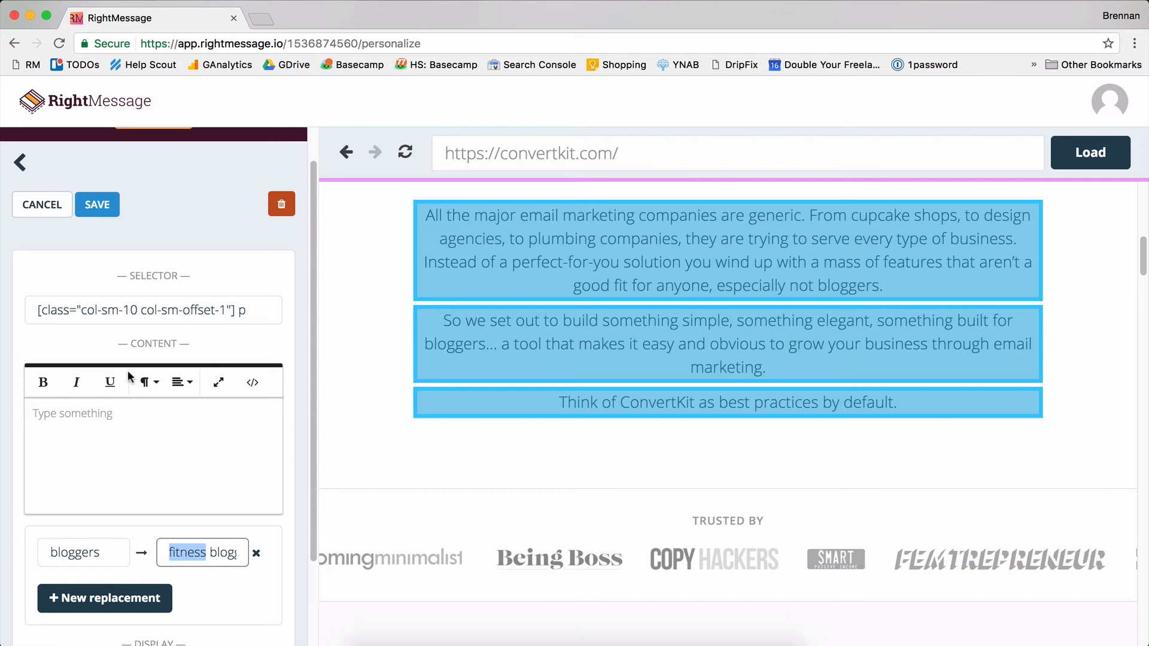
{"action": "left_click", "coordinate": [41, 204]}
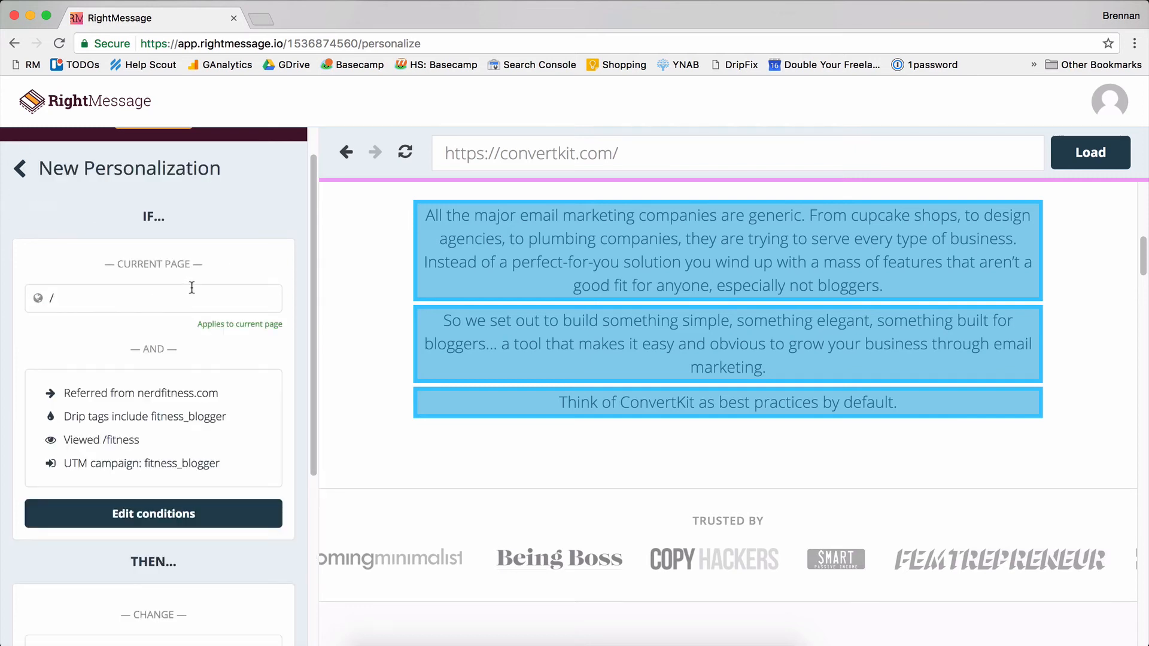
{"action": "scroll", "coordinate": [180, 353], "scroll_direction": "down", "scroll_amount": 3}
{"action": "scroll", "coordinate": [487, 318], "scroll_direction": "down", "scroll_amount": 3}
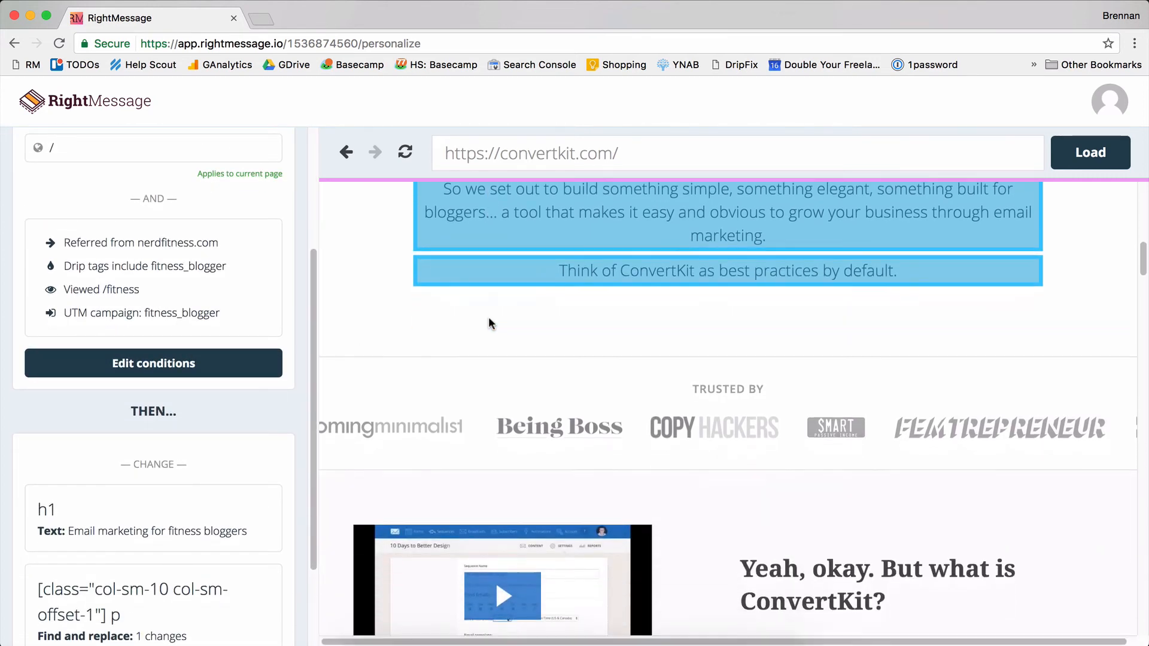
{"action": "scroll", "coordinate": [489, 322], "scroll_direction": "down", "scroll_amount": 10}
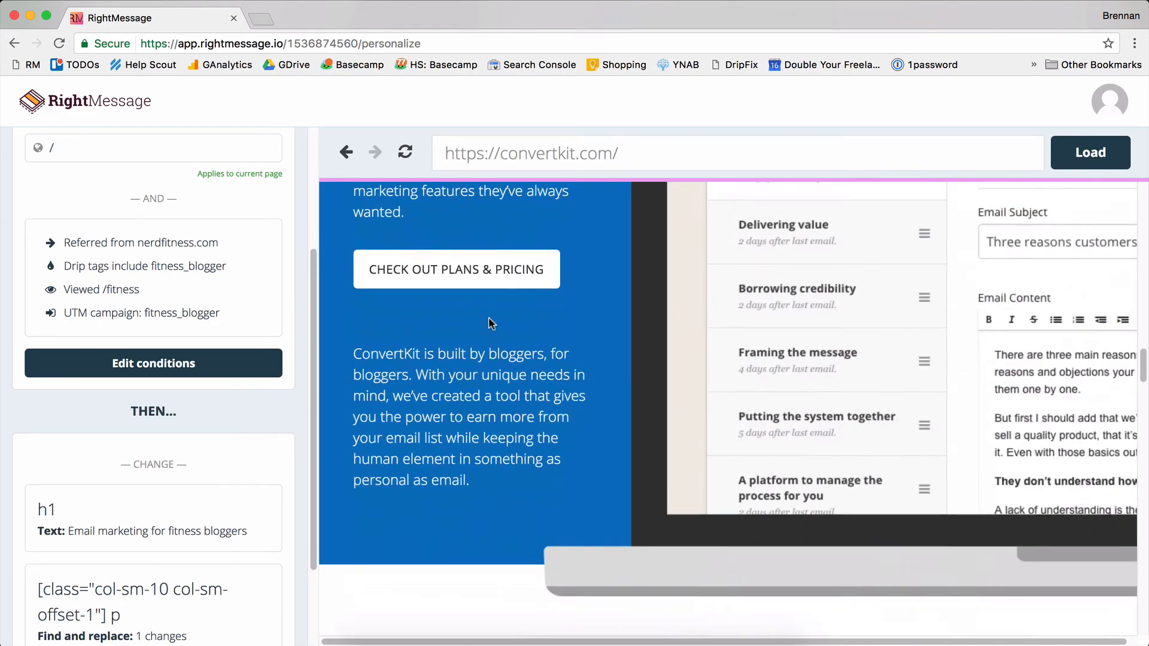
{"action": "scroll", "coordinate": [488, 317], "scroll_direction": "down", "scroll_amount": 15}
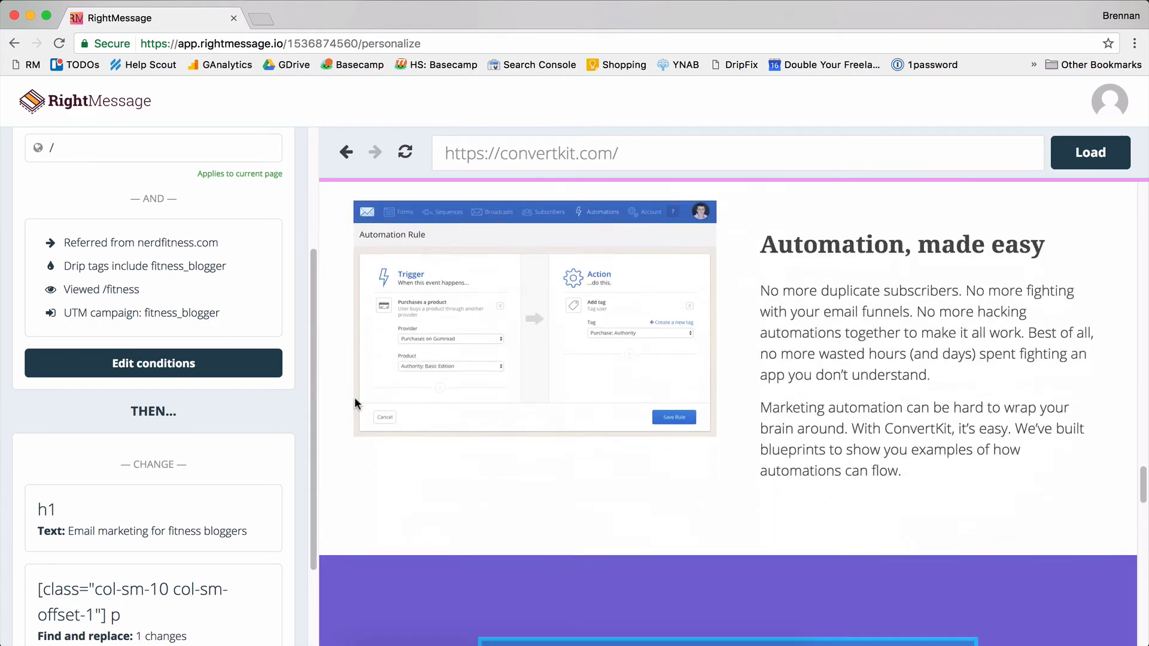
{"action": "scroll", "coordinate": [227, 454], "scroll_direction": "down", "scroll_amount": 3}
{"action": "left_click", "coordinate": [195, 579]}
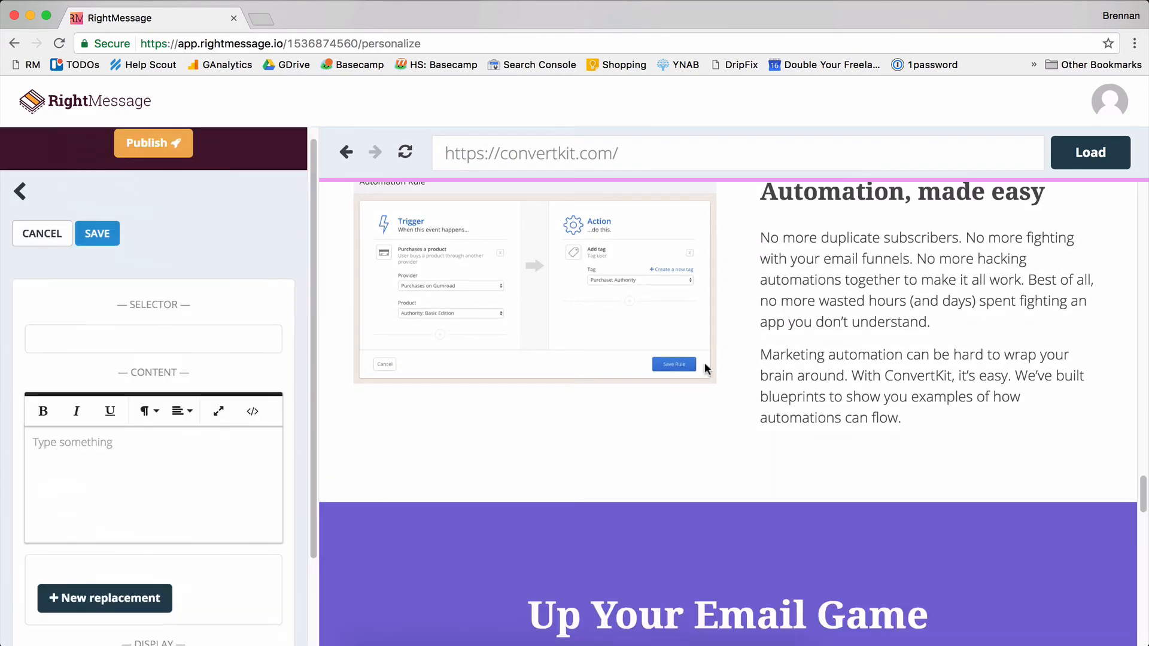
{"action": "scroll", "coordinate": [706, 368], "scroll_direction": "down", "scroll_amount": 10}
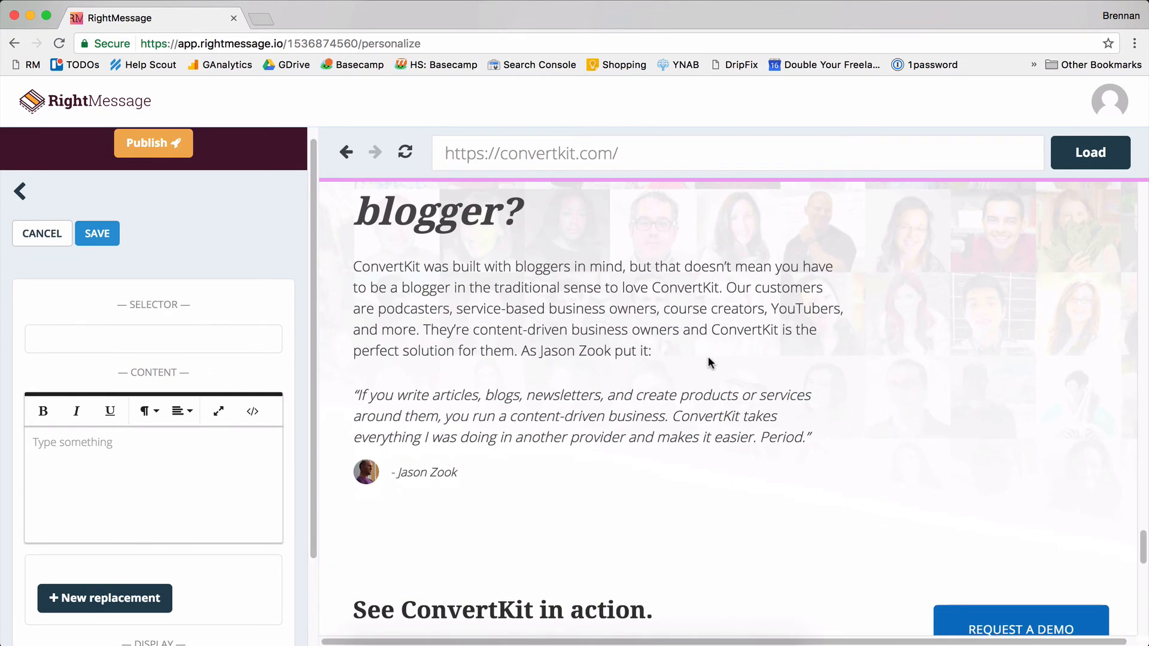
{"action": "scroll", "coordinate": [123, 290], "scroll_direction": "up", "scroll_amount": 2}
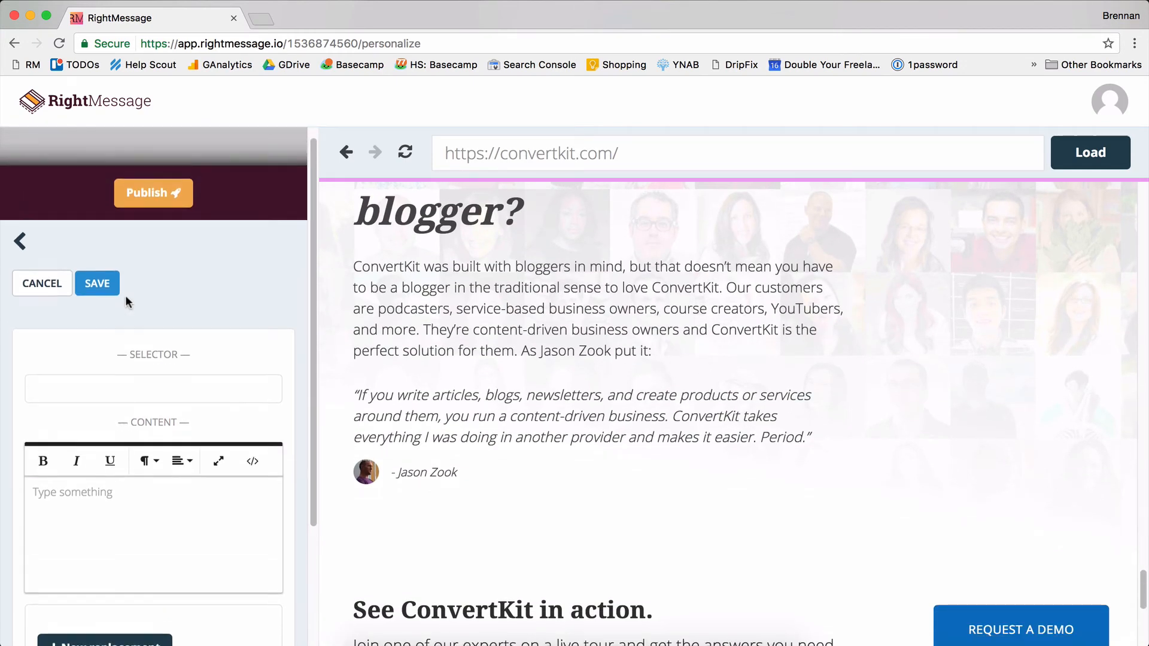
{"action": "left_click", "coordinate": [46, 251]}
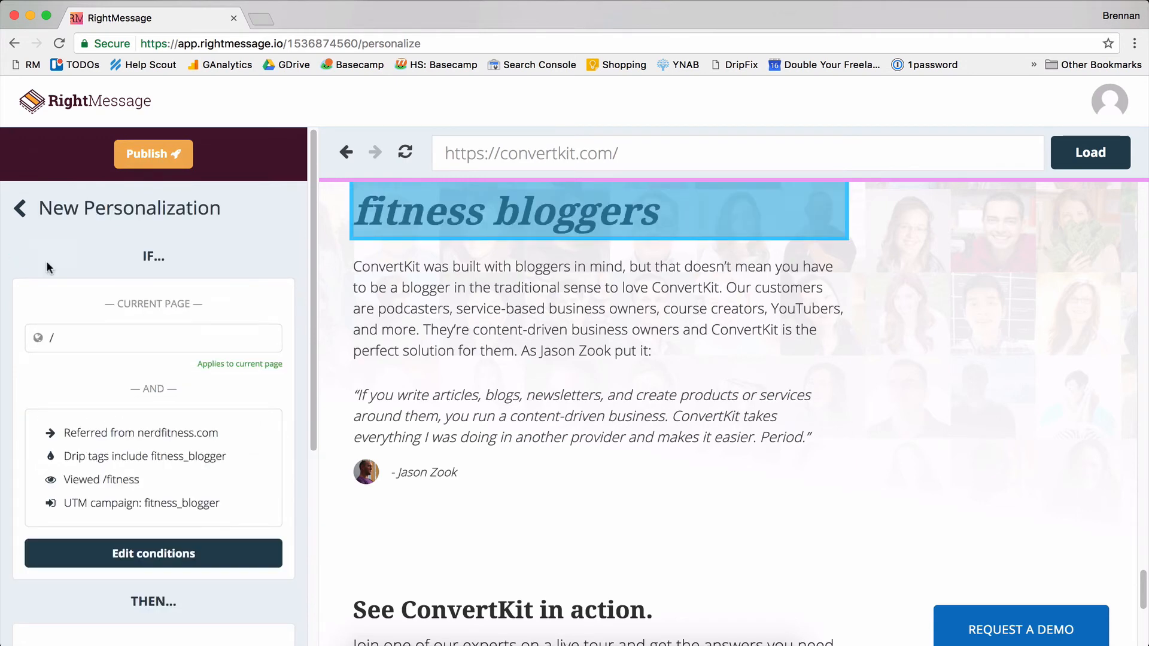
- Rename the personalization to "Homepage - Bloggers"
{"action": "scroll", "coordinate": [172, 461], "scroll_direction": "down", "scroll_amount": 5}
{"action": "scroll", "coordinate": [174, 461], "scroll_direction": "up", "scroll_amount": 10}
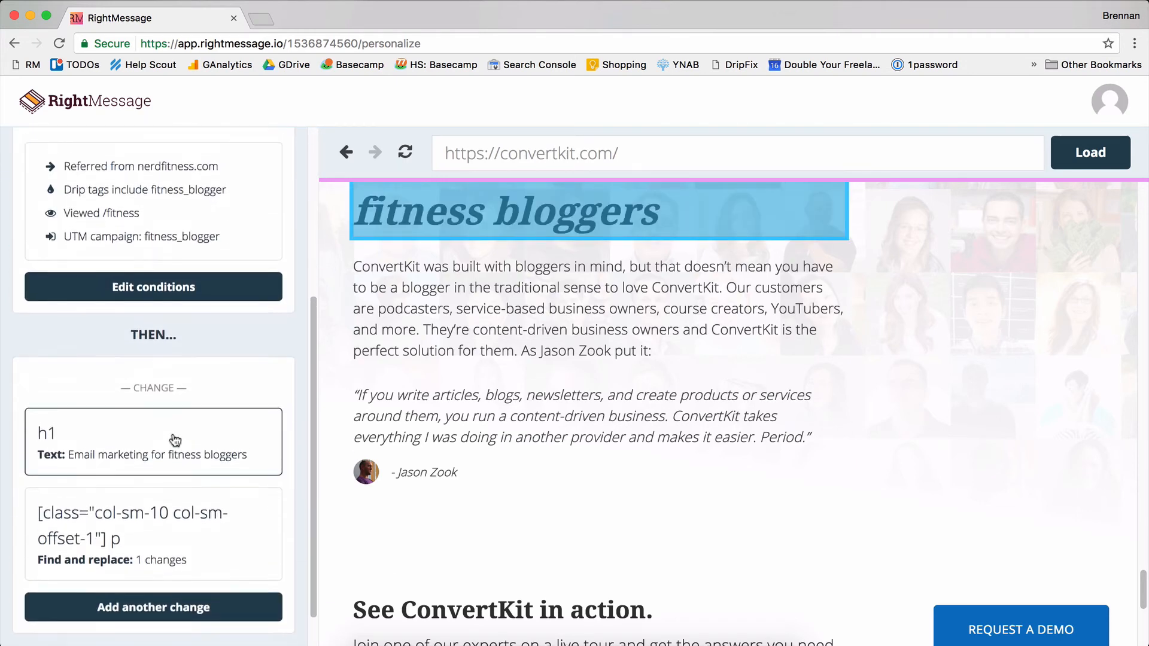
{"action": "double_click", "coordinate": [125, 213]}
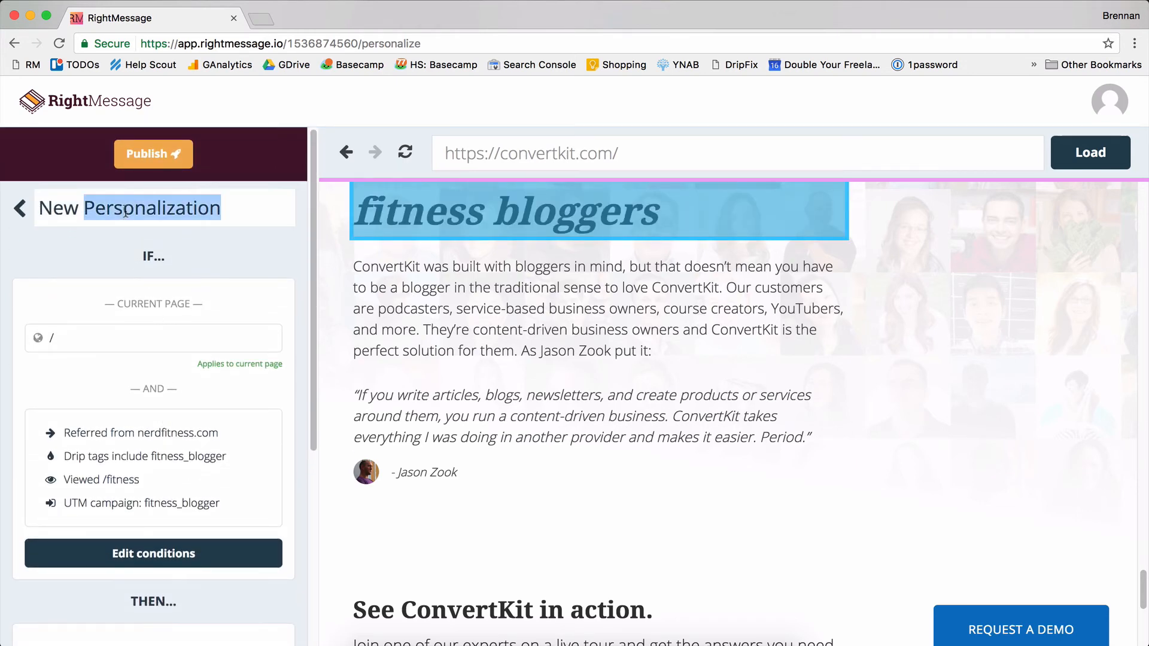
{"action": "triple_click", "coordinate": [122, 204]}
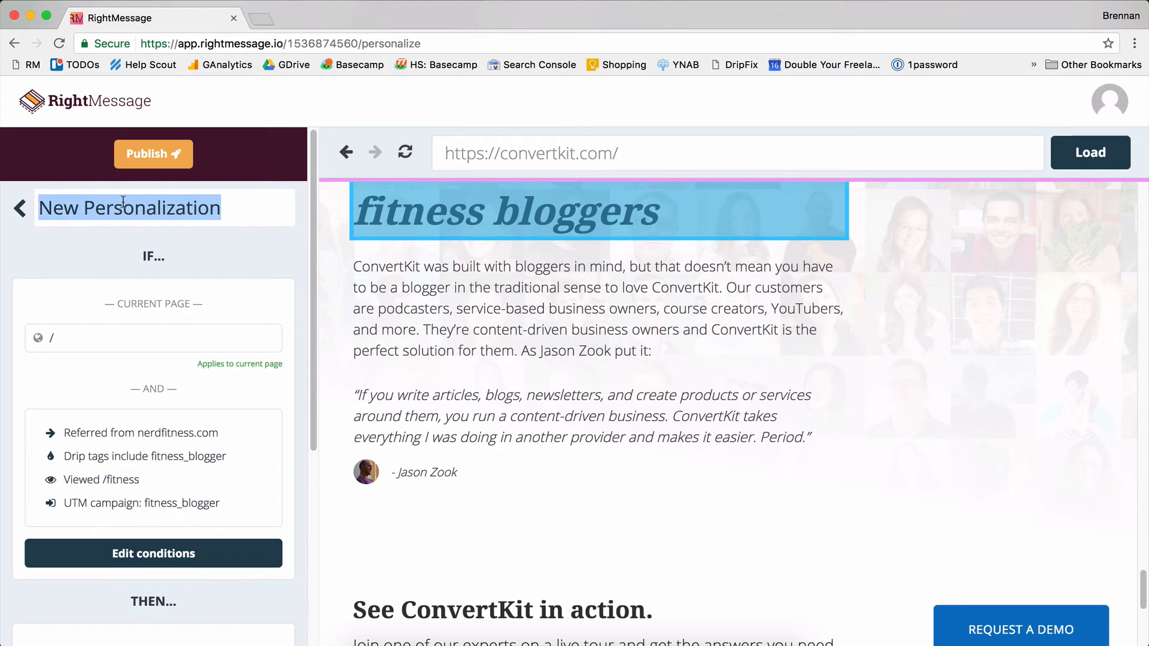
{"action": "type", "text": "Home p"}
{"action": "key", "text": "BackSpace"}
{"action": "key", "text": "BackSpace"}
{"action": "type", "text": "page - "}
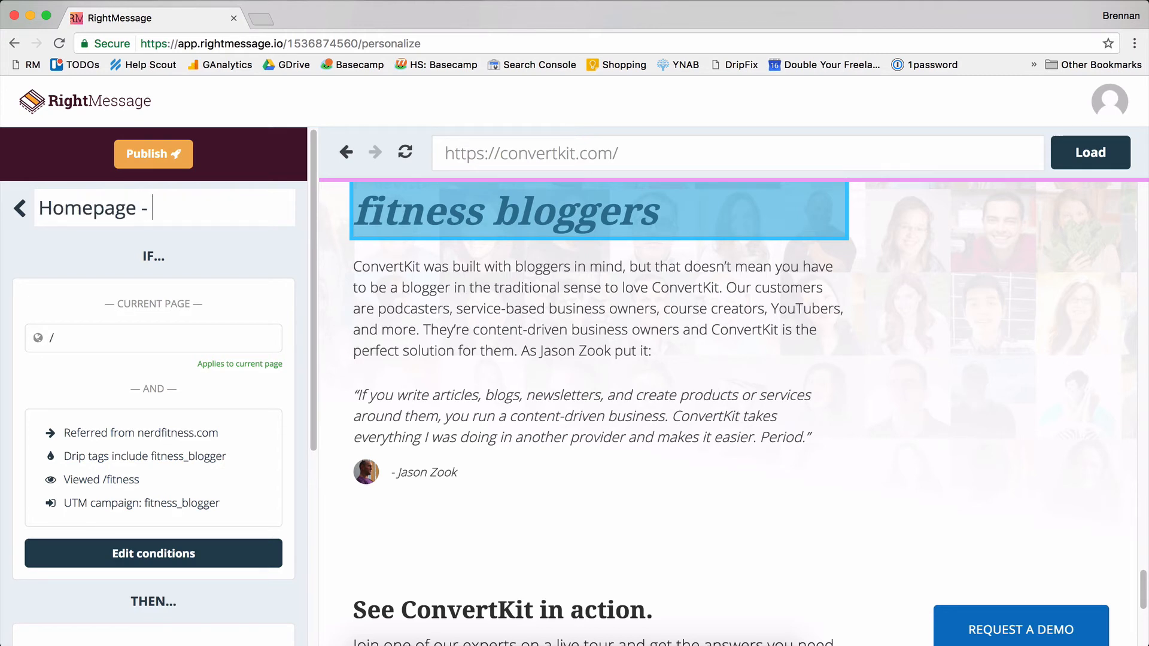
{"action": "type", "text": "Bloggers"}
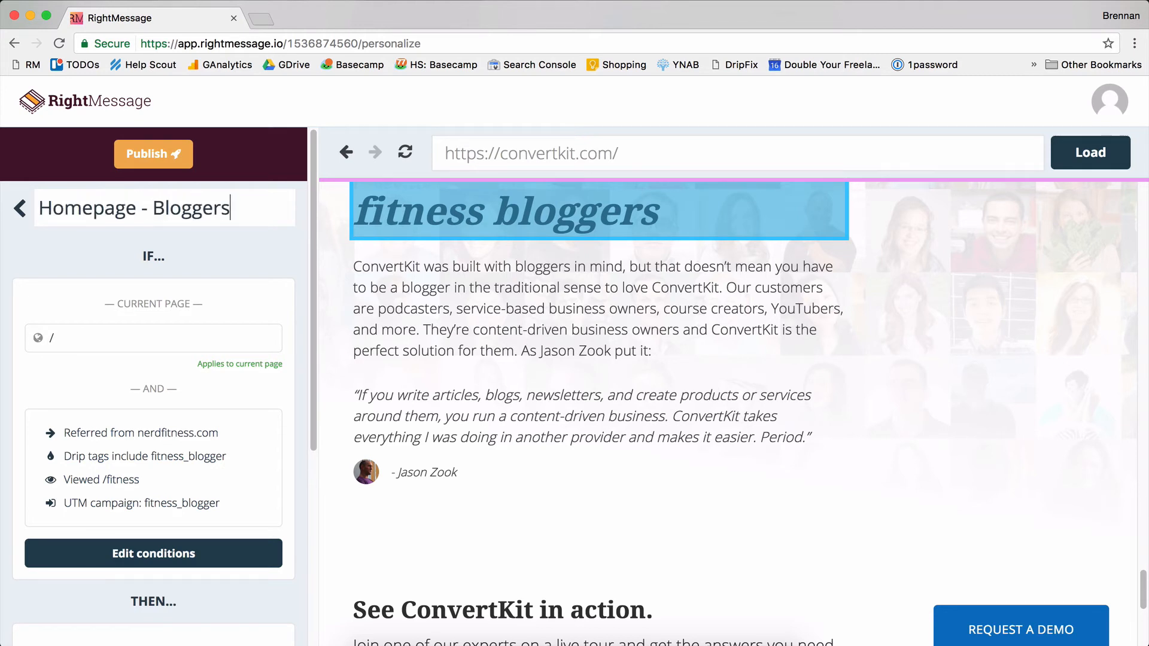
{"action": "left_click", "coordinate": [93, 251]}
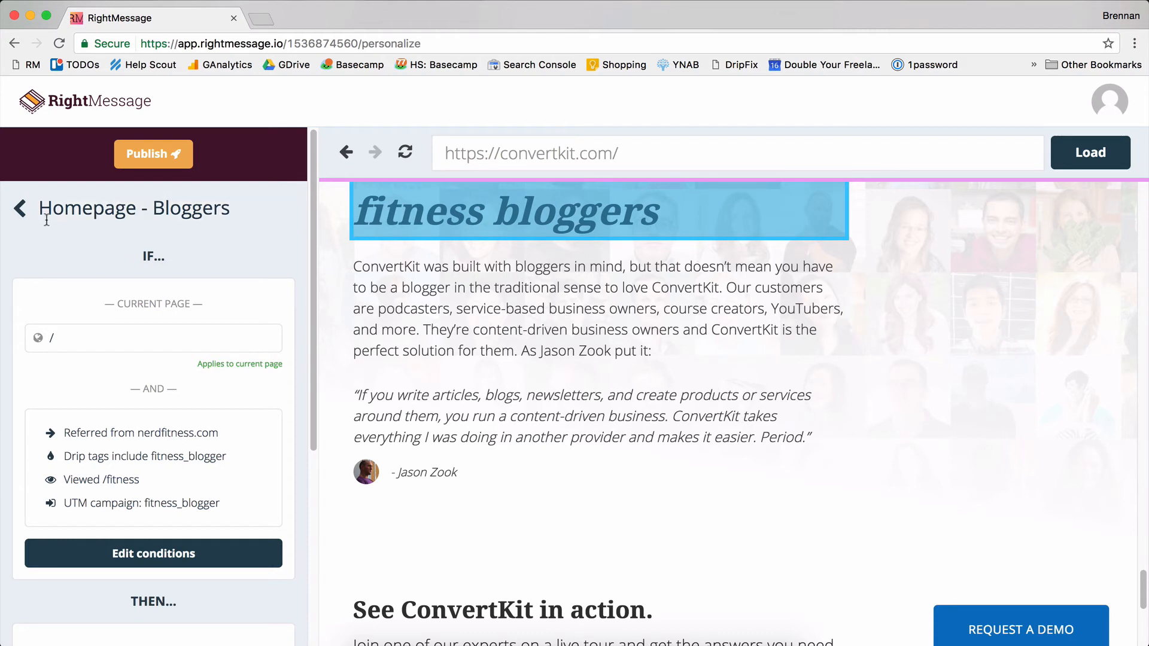
- Publish the personalization and dismiss the confirmation message
{"action": "left_click", "coordinate": [144, 163]}
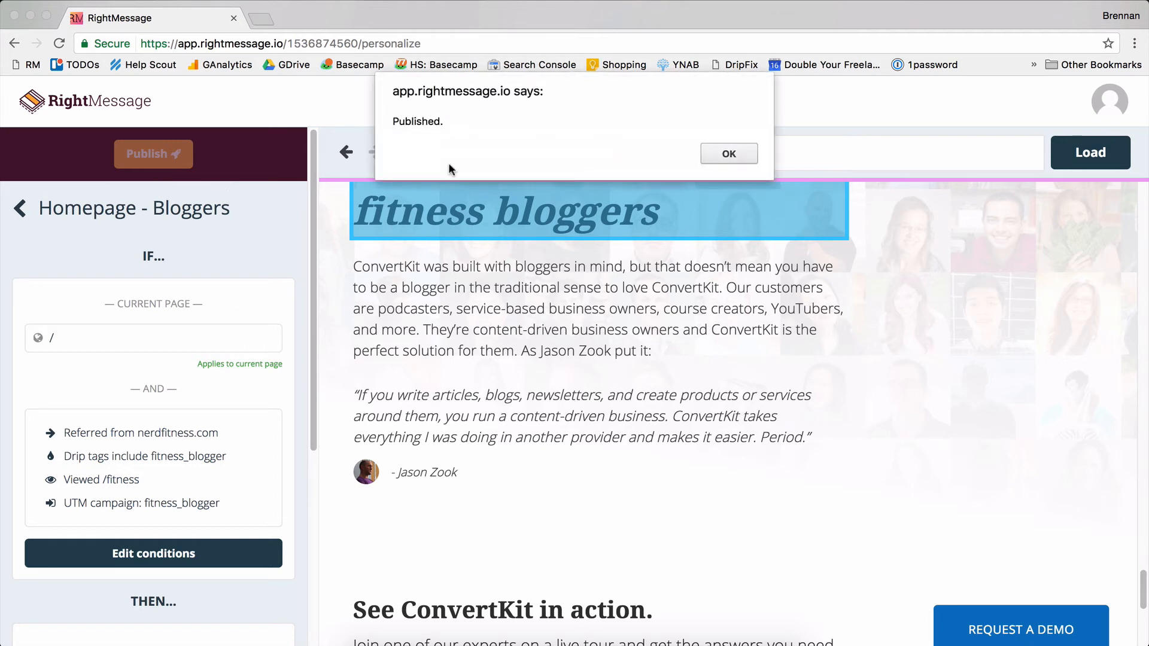
{"action": "left_click", "coordinate": [726, 152]}
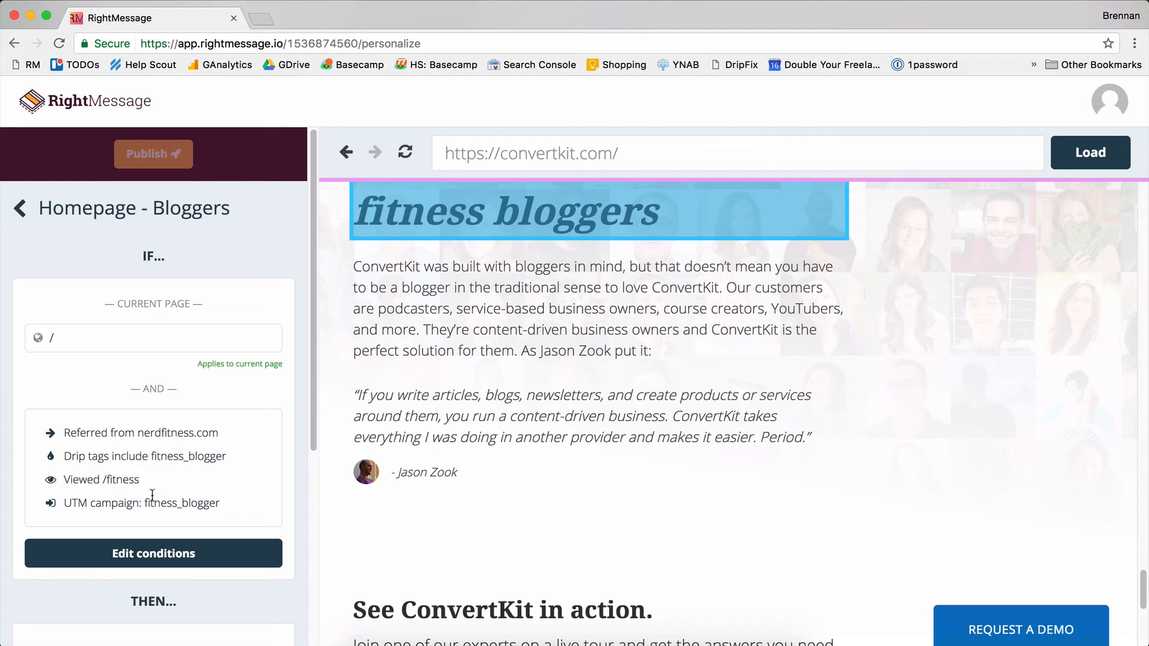
{"action": "scroll", "coordinate": [512, 349], "scroll_direction": "up", "scroll_amount": 15}
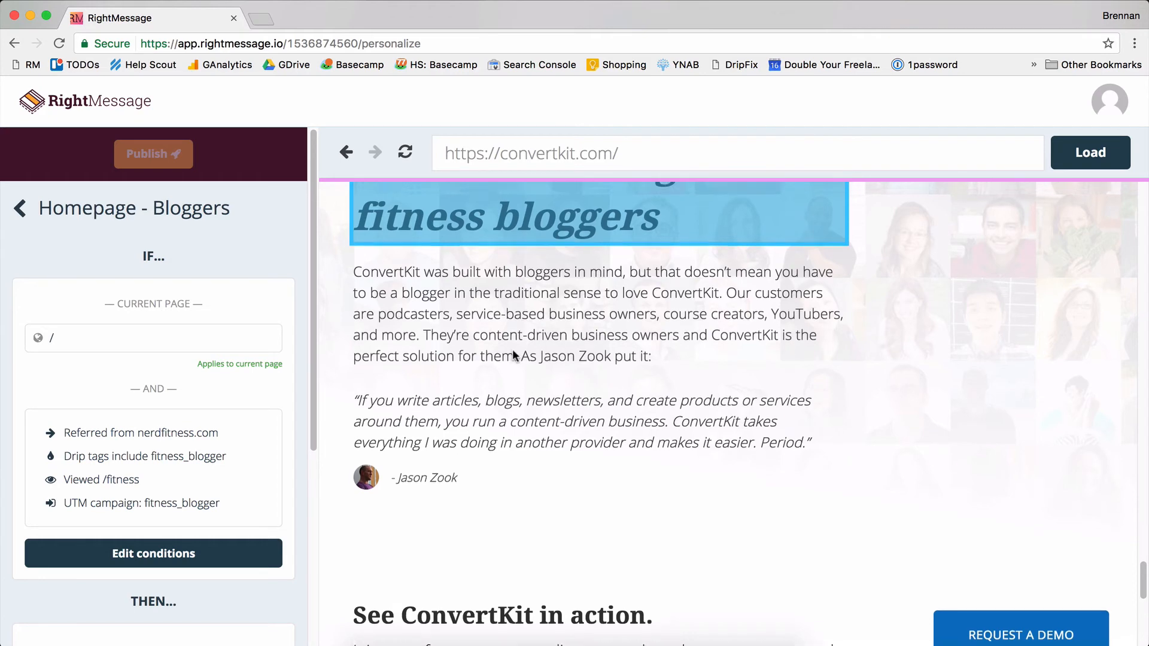
- Look over the Homepage - Bloggers personalization's conditions and changes, and return to the list of all personalizations
{"action": "scroll", "coordinate": [501, 364], "scroll_direction": "down", "scroll_amount": 2}
{"action": "scroll", "coordinate": [150, 483], "scroll_direction": "down", "scroll_amount": 5}
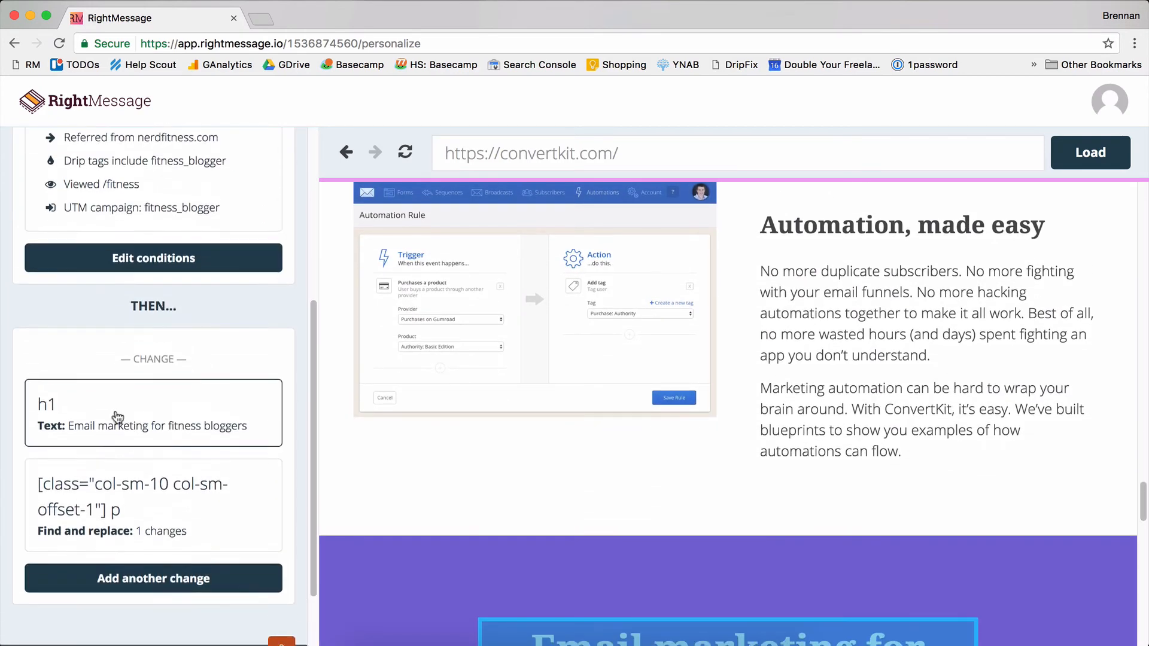
{"action": "scroll", "coordinate": [127, 430], "scroll_direction": "up", "scroll_amount": 5}
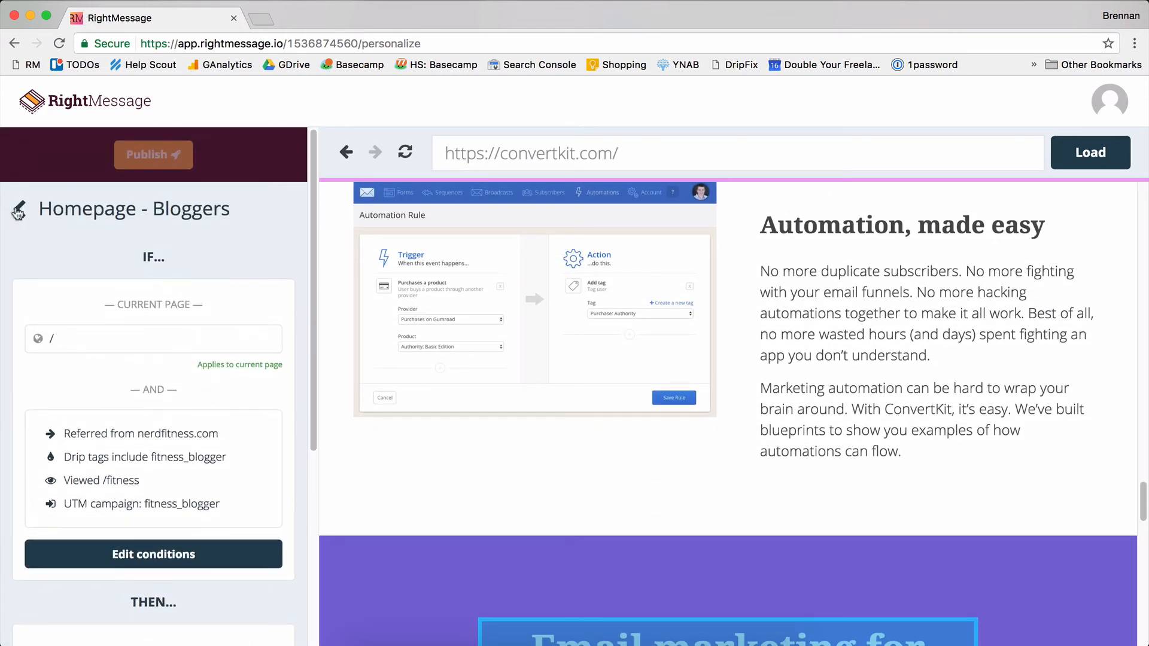
{"action": "left_click", "coordinate": [24, 222]}
{"action": "scroll", "coordinate": [703, 359], "scroll_direction": "up", "scroll_amount": 20}
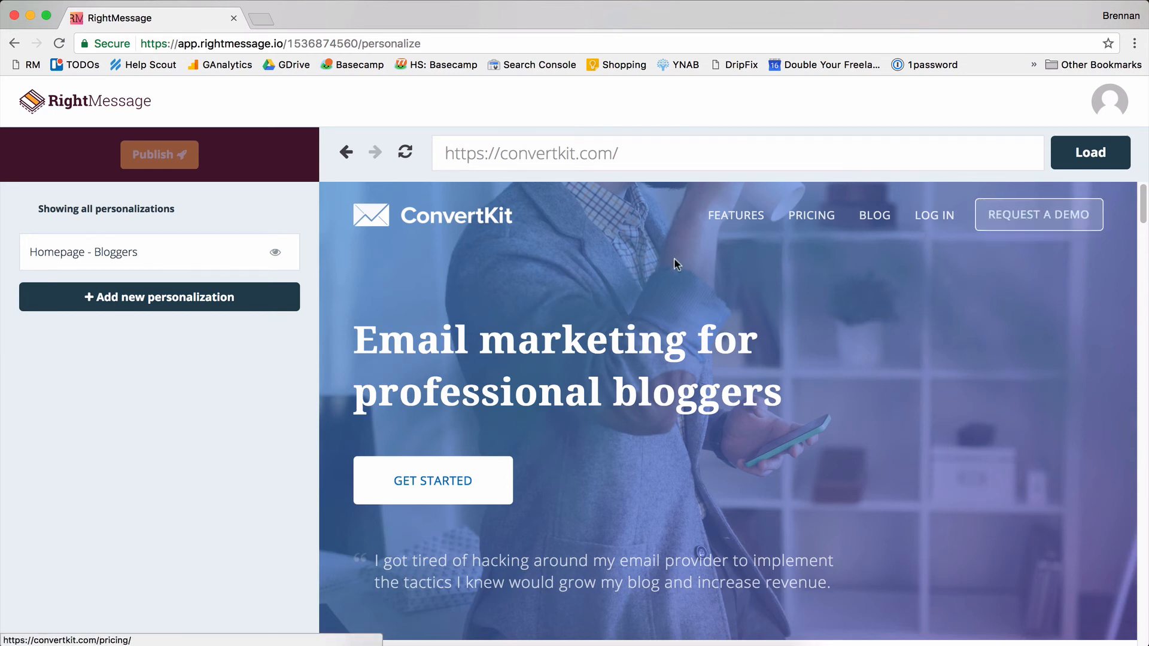
- Add a new personalization and set its current page to /* so it covers every page of the site
{"action": "left_click", "coordinate": [198, 306]}
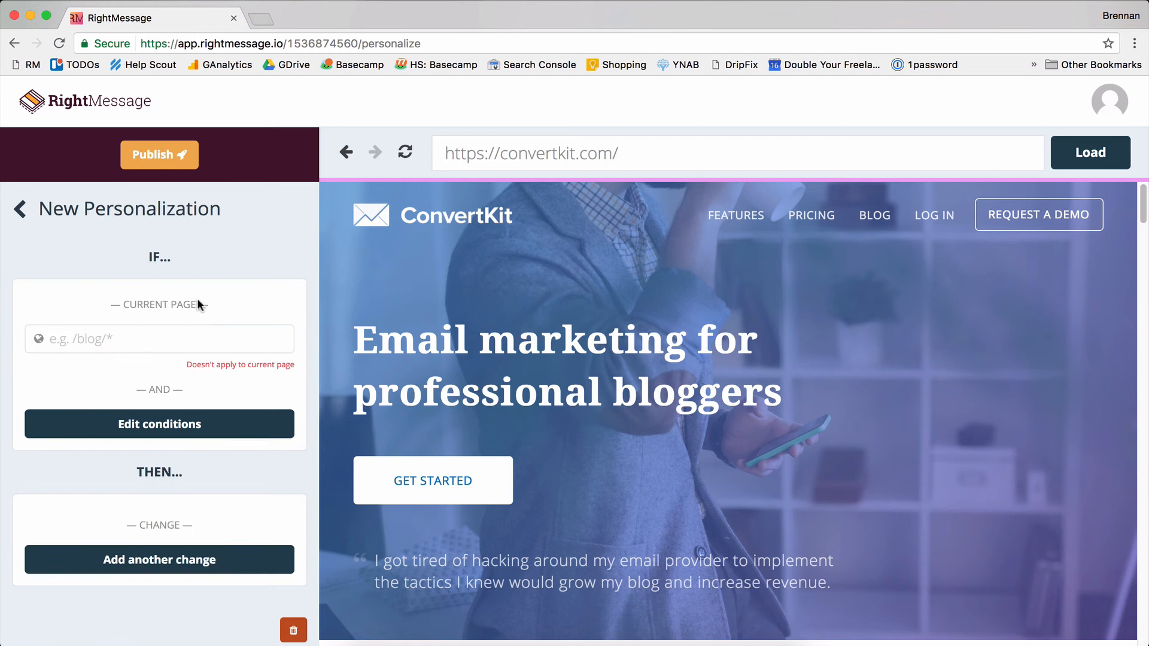
{"action": "left_click", "coordinate": [179, 330]}
{"action": "type", "text": "/*"}
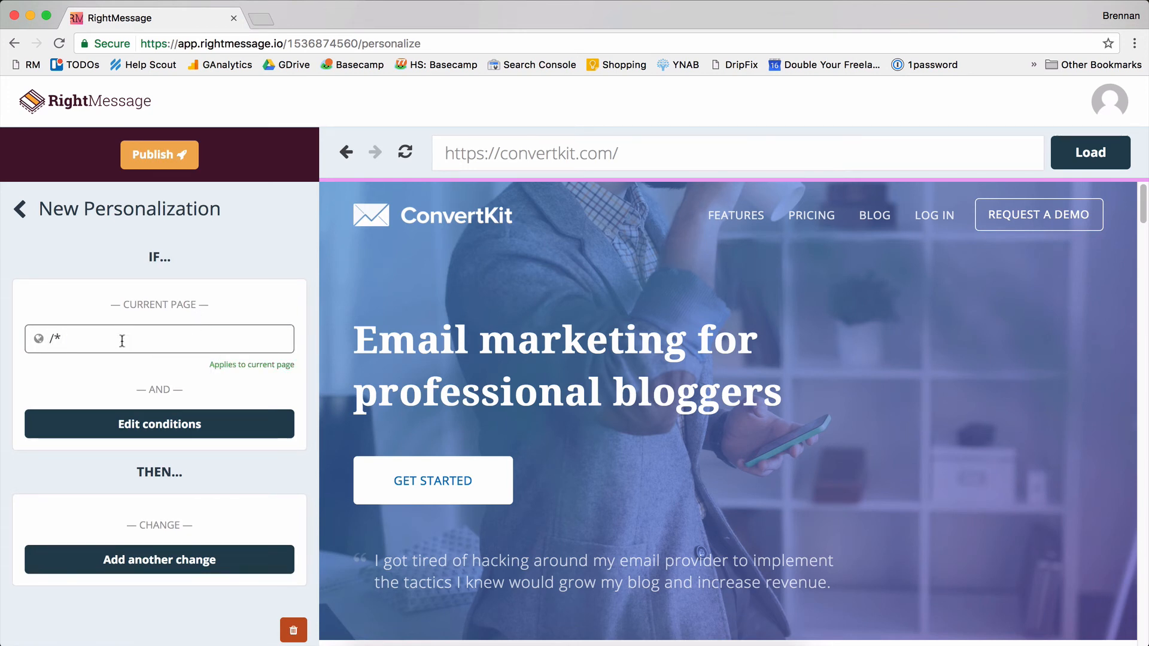
- Restrict the personalization to visitors whose Drip tags include "Booked Demo" and save the condition
{"action": "left_click", "coordinate": [149, 418]}
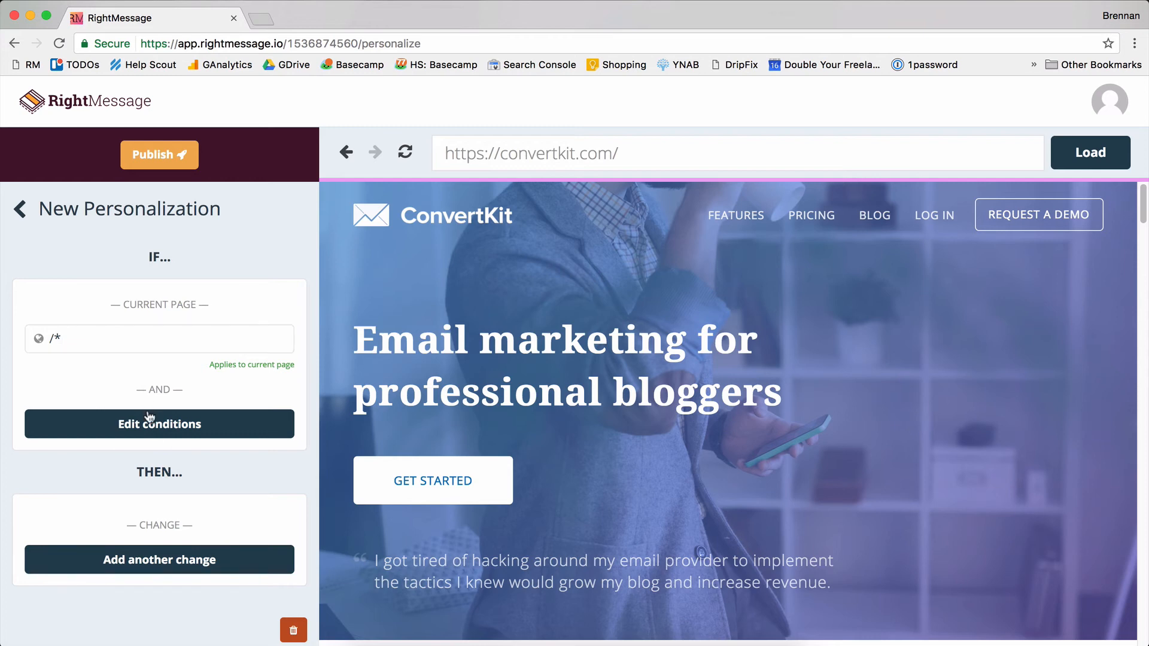
{"action": "left_click", "coordinate": [317, 213]}
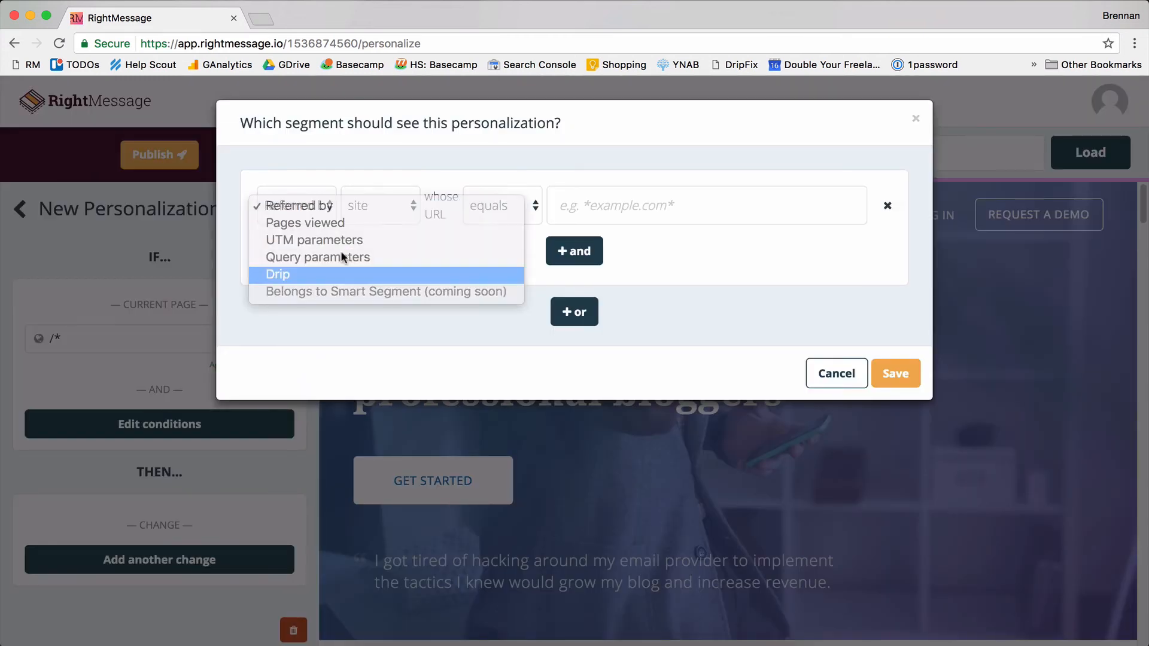
{"action": "left_click", "coordinate": [342, 271]}
{"action": "left_click", "coordinate": [384, 208]}
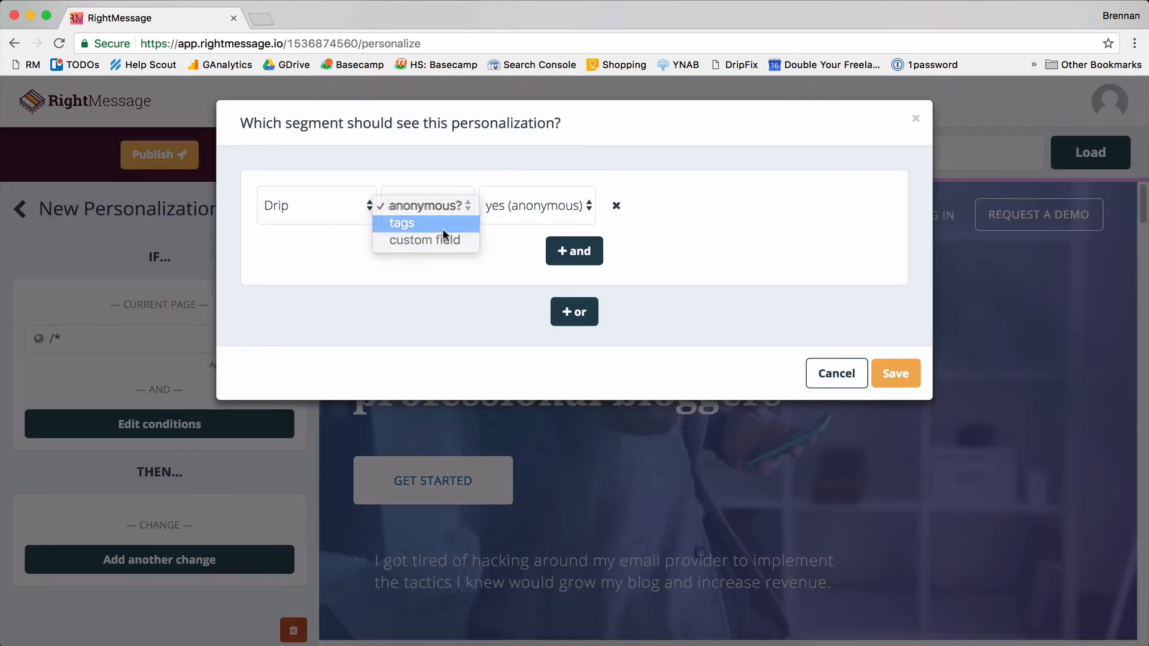
{"action": "left_click", "coordinate": [442, 228]}
{"action": "left_click", "coordinate": [563, 211]}
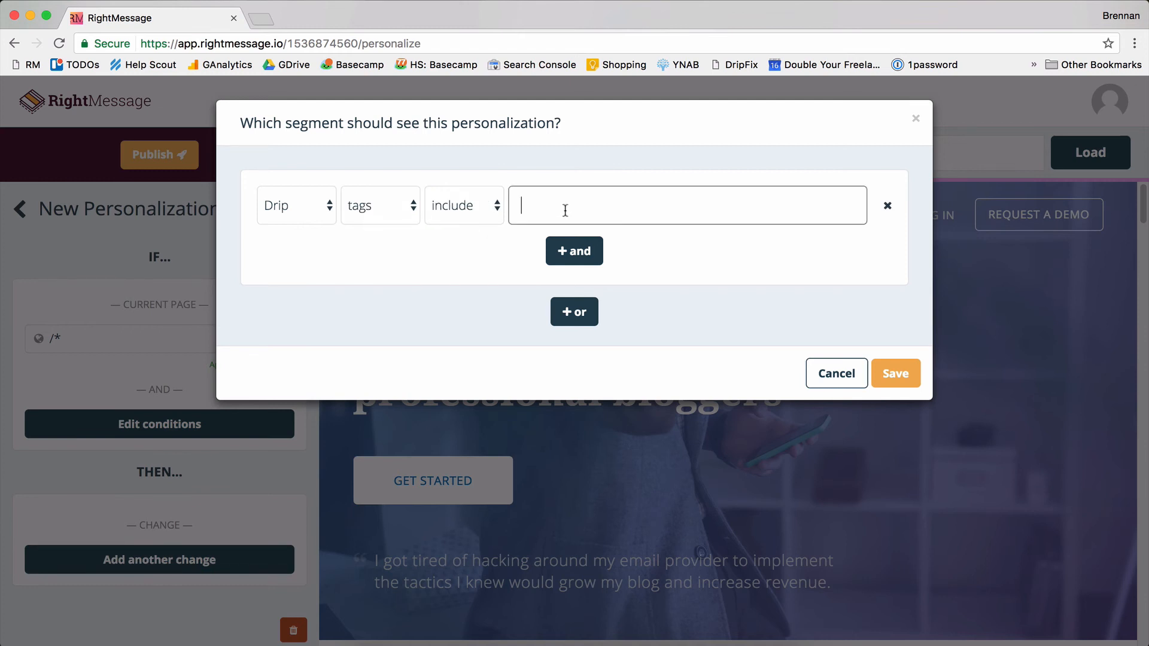
{"action": "type", "text": "Booked Demo"}
{"action": "left_click", "coordinate": [887, 375]}
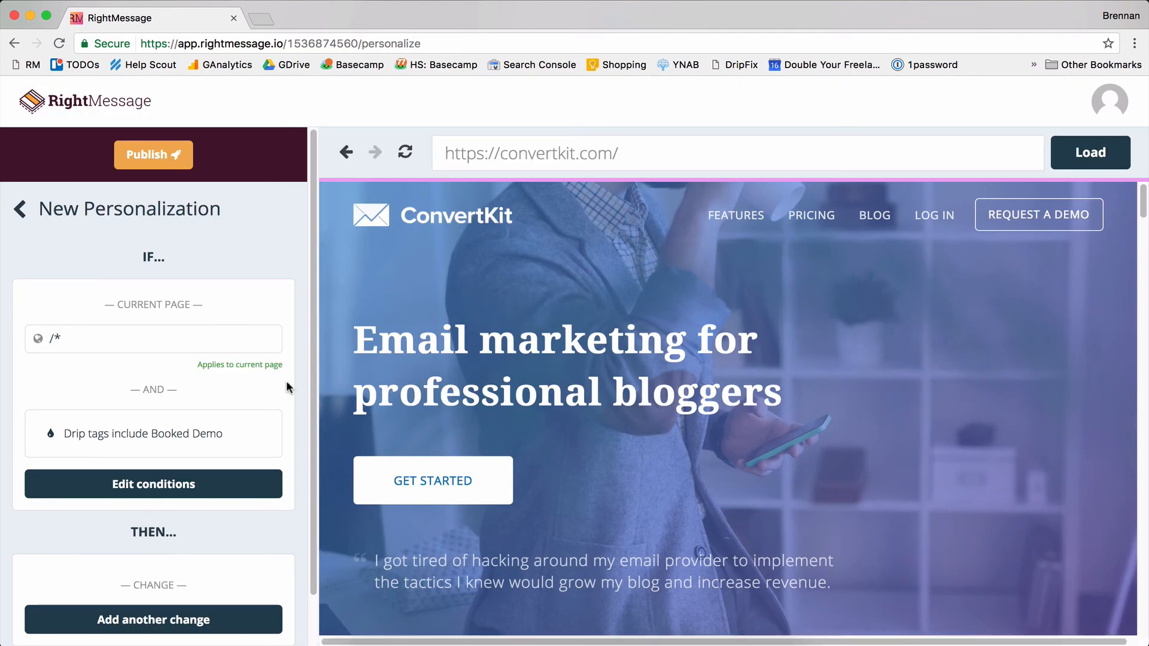
- Add a change that replaces the Request a Demo button's text in the site navigation with "Resources", and save it
{"action": "scroll", "coordinate": [112, 432], "scroll_direction": "down", "scroll_amount": 1}
{"action": "left_click", "coordinate": [133, 583]}
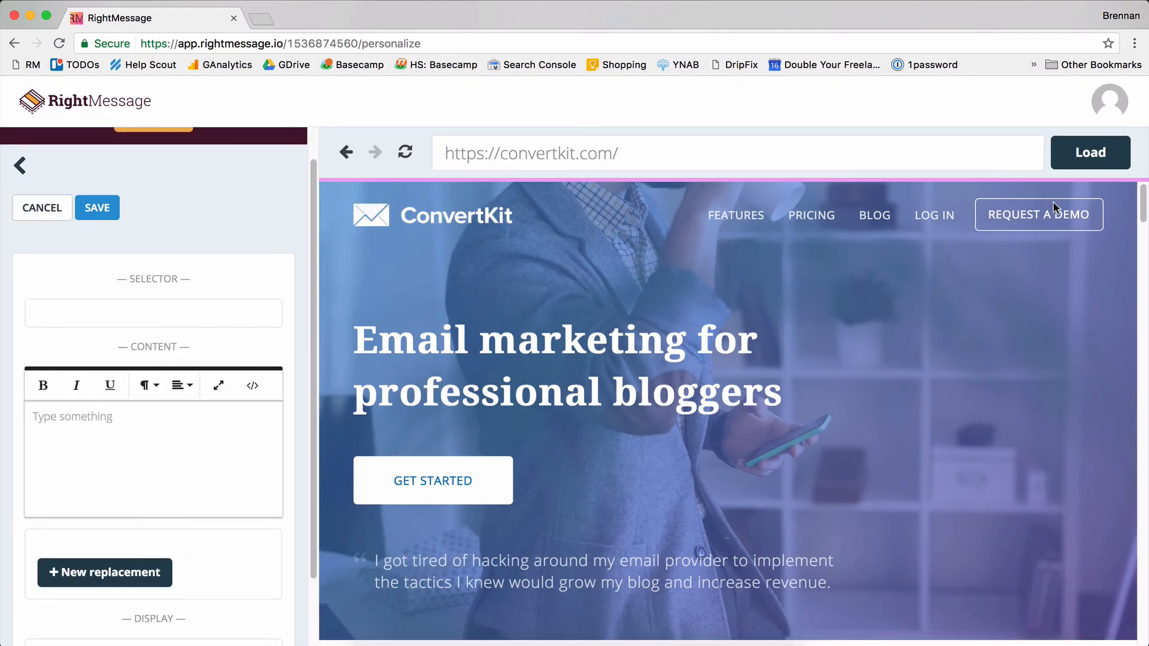
{"action": "left_click", "coordinate": [1043, 216]}
{"action": "left_click", "coordinate": [1011, 248]}
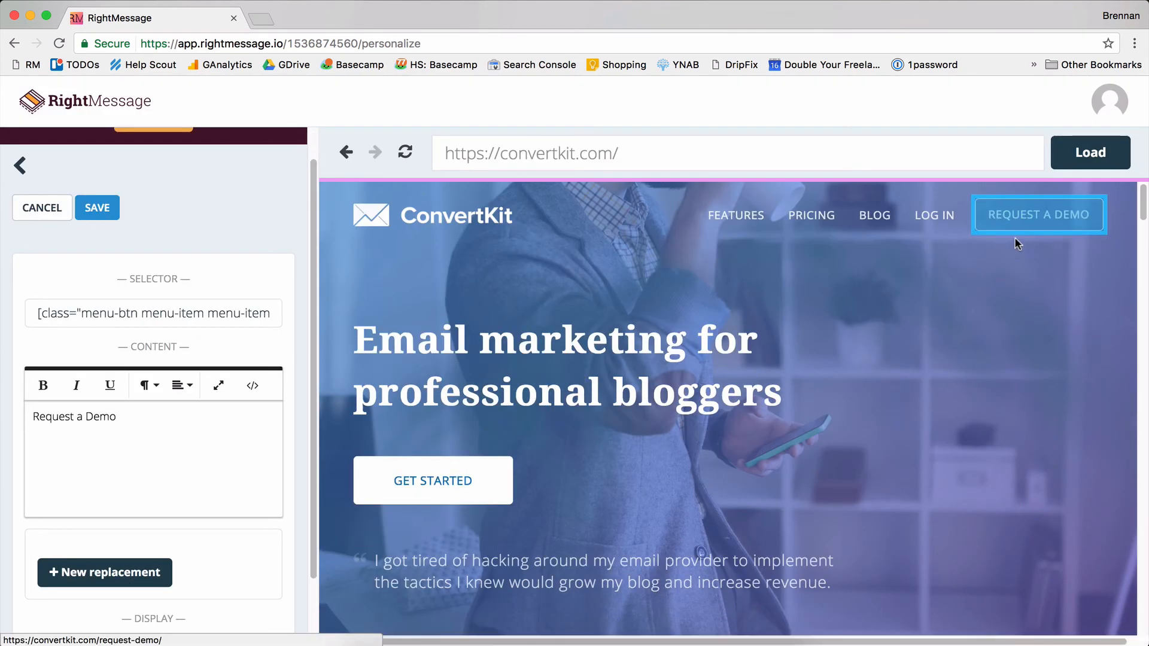
{"action": "left_click", "coordinate": [117, 437]}
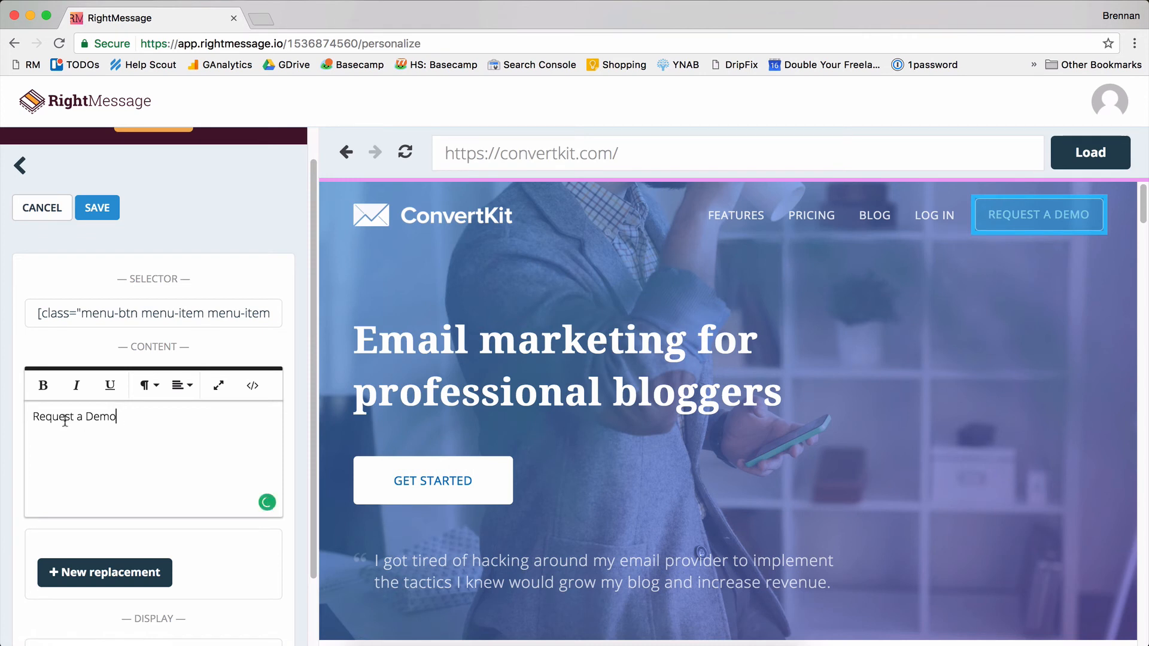
{"action": "left_click_drag", "start_coordinate": [64, 422], "coordinate": [23, 419]}
{"action": "type", "text": "Resources"}
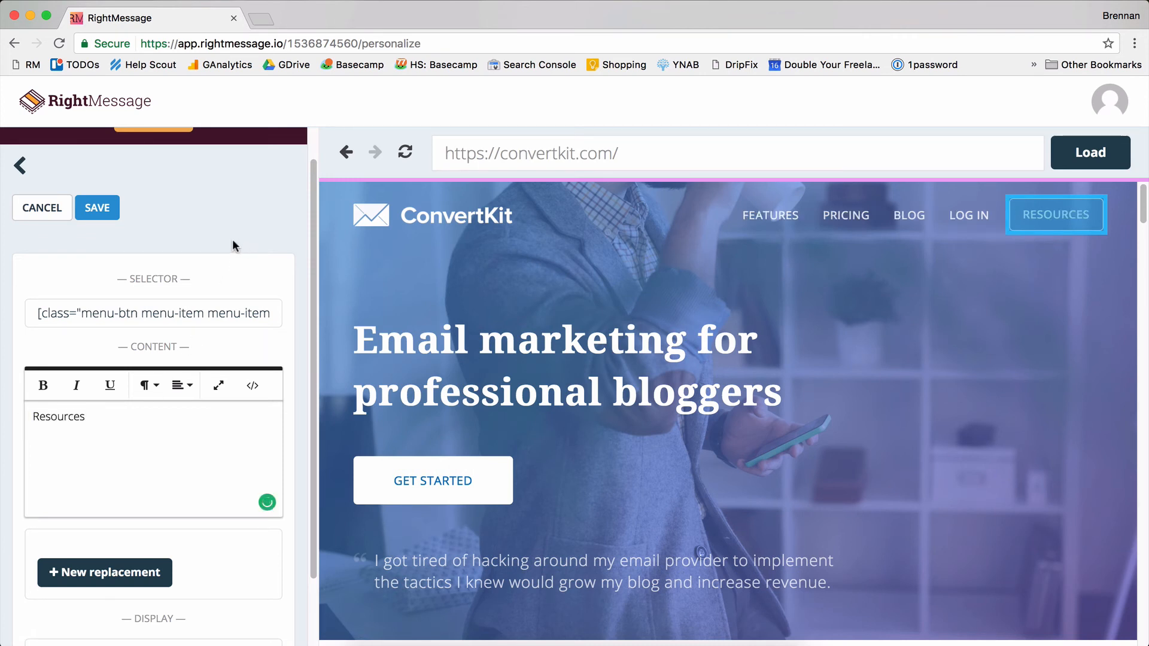
{"action": "left_click", "coordinate": [110, 210]}
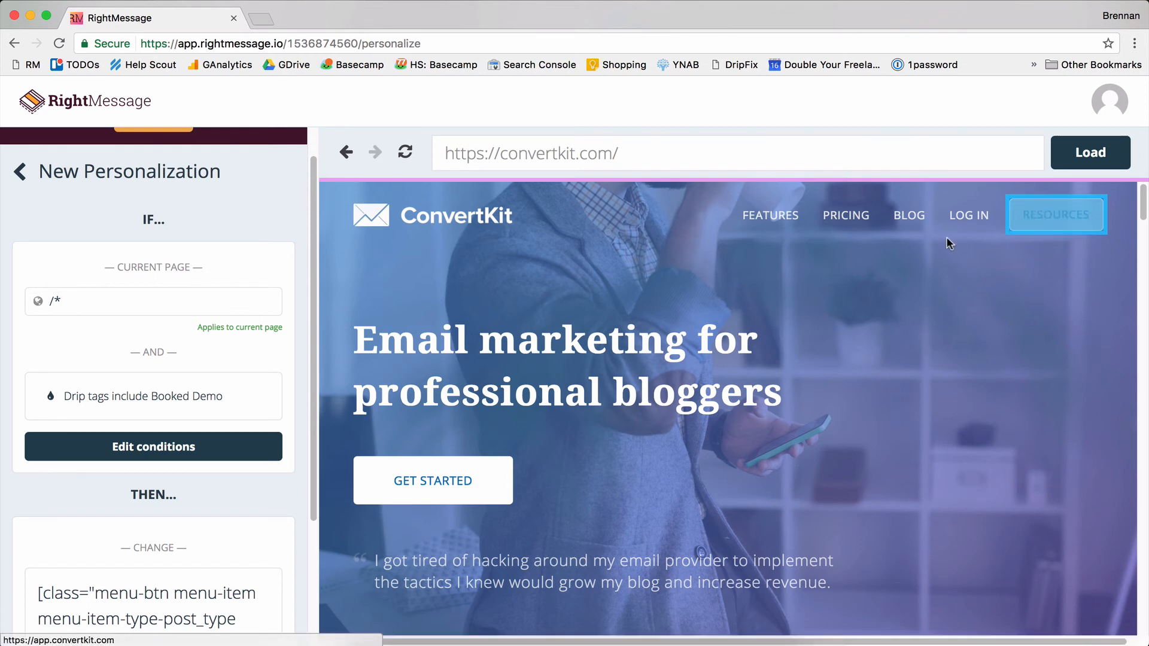
- Rename the new personalization to "Global - Booked Demo" and return to the list of all personalizations
{"action": "scroll", "coordinate": [241, 266], "scroll_direction": "down", "scroll_amount": 5}
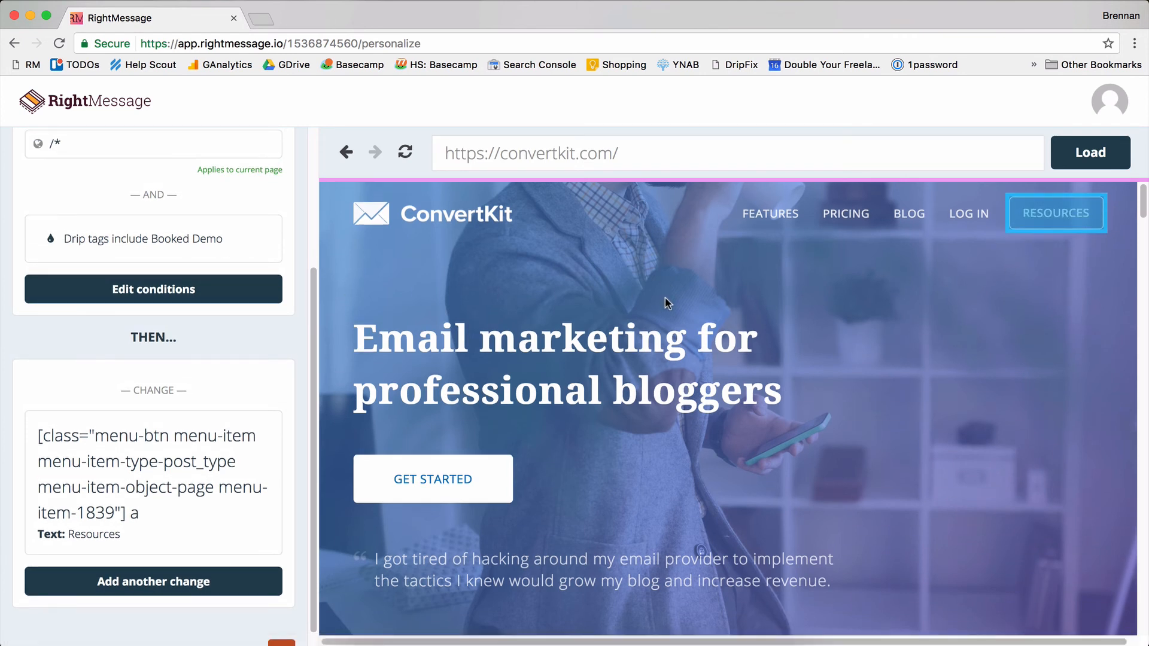
{"action": "scroll", "coordinate": [665, 296], "scroll_direction": "down", "scroll_amount": 1}
{"action": "scroll", "coordinate": [666, 296], "scroll_direction": "up", "scroll_amount": 1}
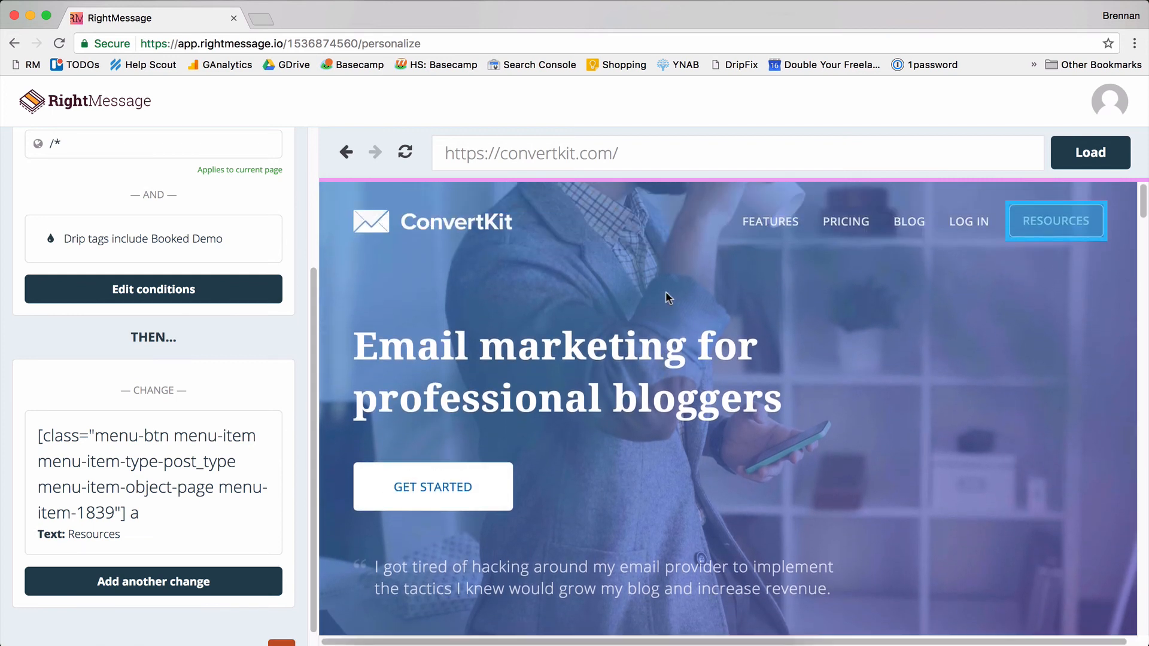
{"action": "scroll", "coordinate": [269, 305], "scroll_direction": "up", "scroll_amount": 4}
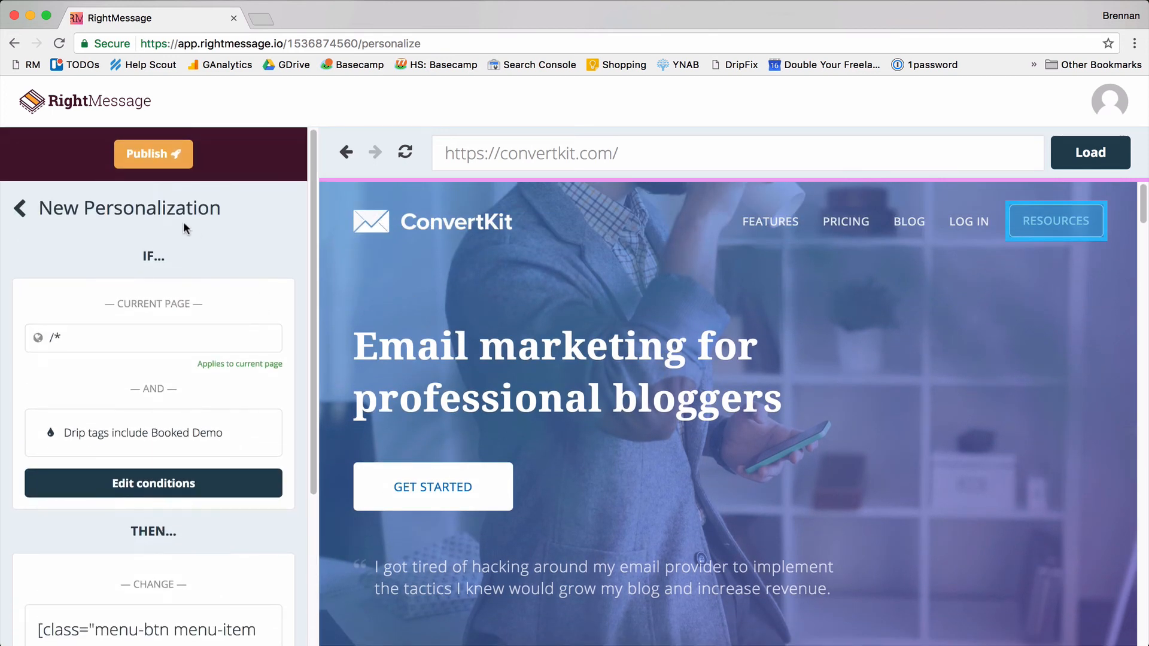
{"action": "left_click", "coordinate": [187, 213]}
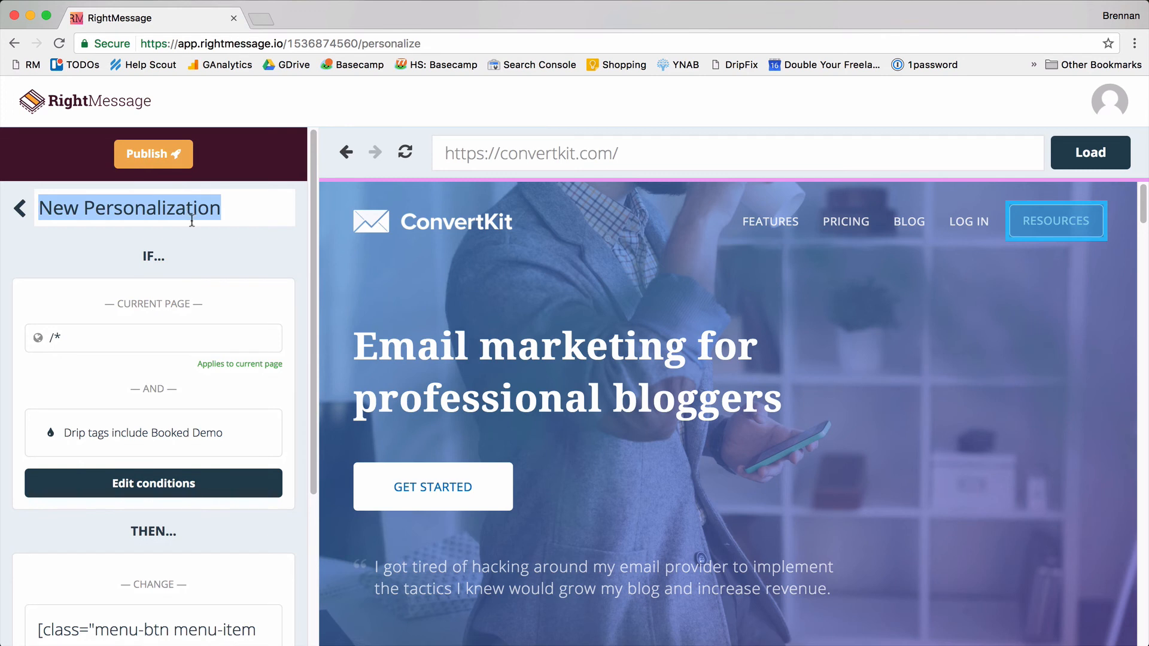
{"action": "type", "text": "Global"}
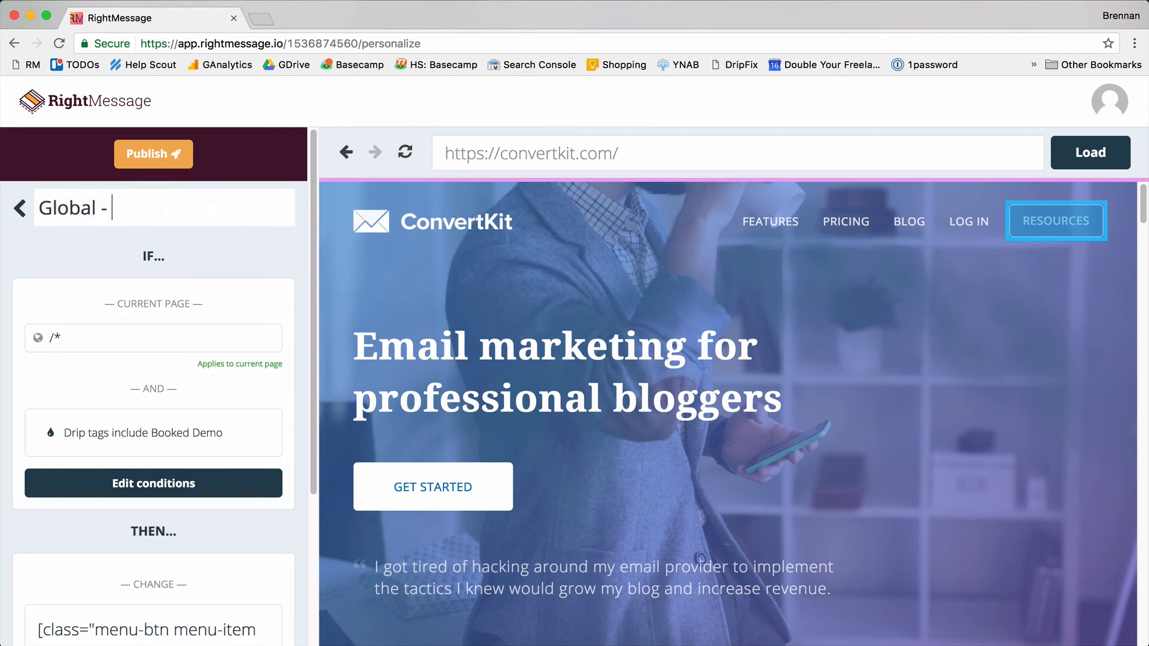
{"action": "type", "text": " - Book"}
{"action": "key", "text": "BackSpace"}
{"action": "key", "text": "BackSpace"}
{"action": "key", "text": "BackSpace"}
{"action": "type", "text": "Booked Demo"}
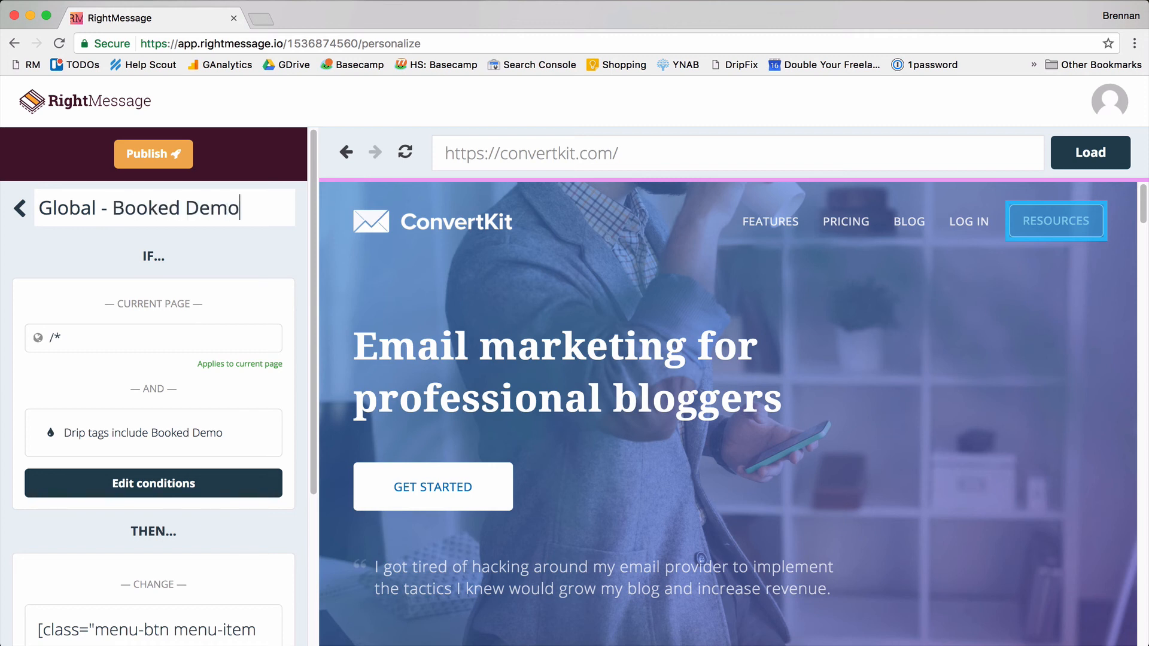
{"action": "left_click", "coordinate": [22, 209]}
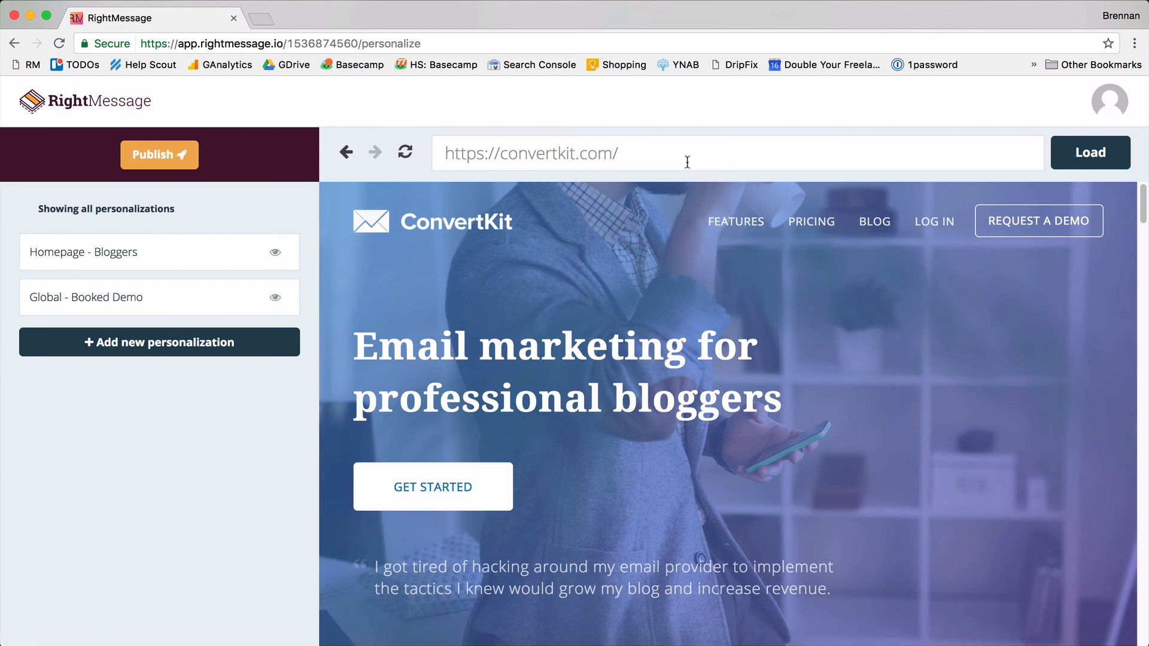
{"action": "type", "text": "features/"}
{"action": "left_click", "coordinate": [1066, 157]}
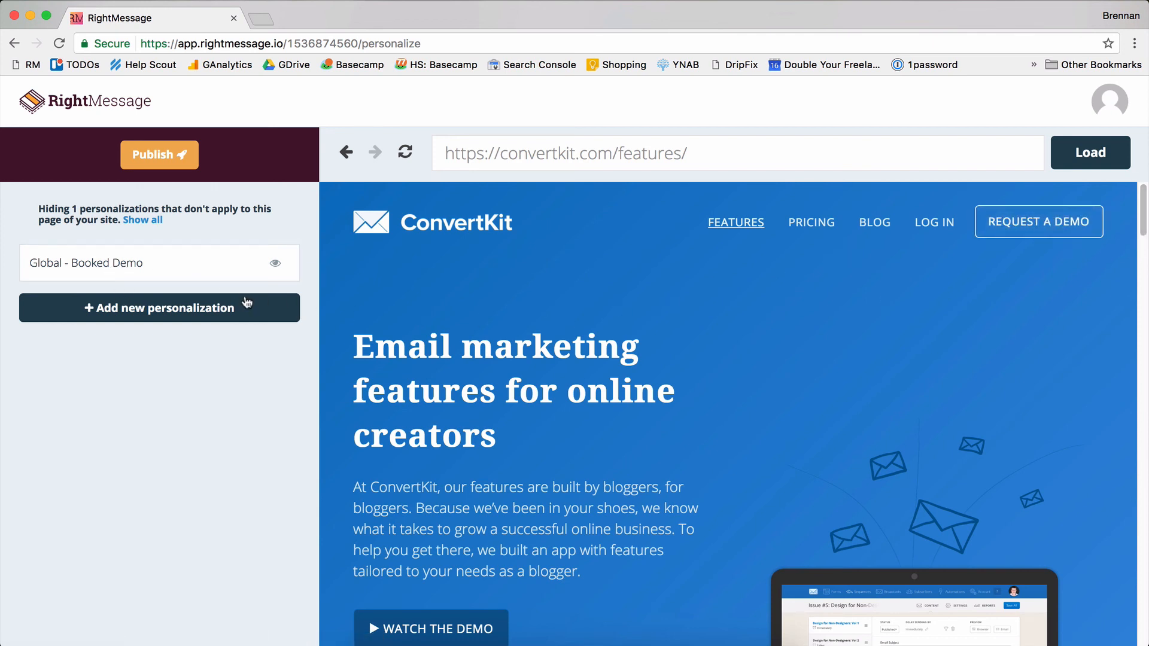
{"action": "left_click", "coordinate": [220, 317]}
{"action": "left_click", "coordinate": [181, 333]}
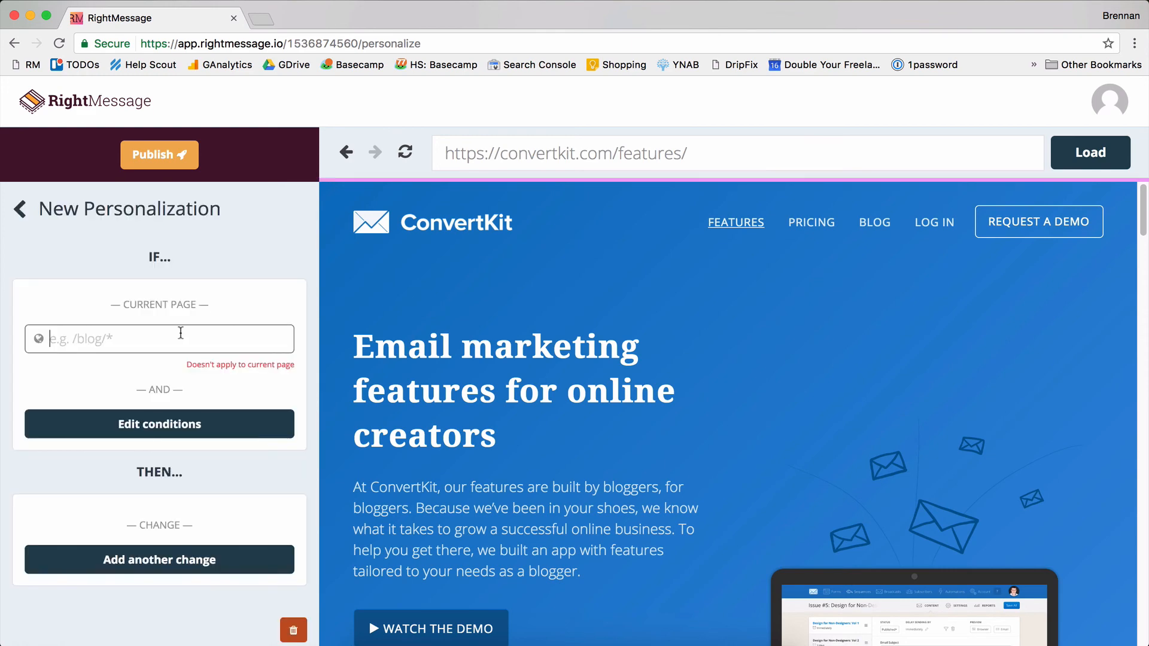
{"action": "type", "text": "/features/"}
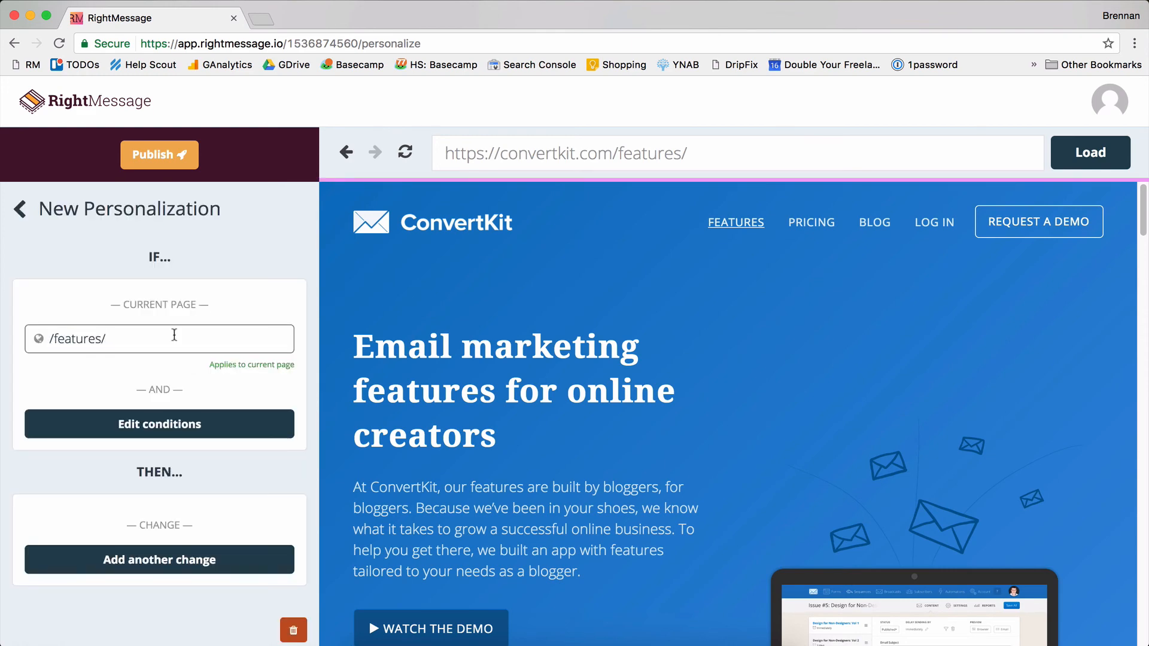
- Restrict the features page personalization to visitors referred by a site whose URL contains rightmessage.io, and save the condition
{"action": "left_click", "coordinate": [147, 427]}
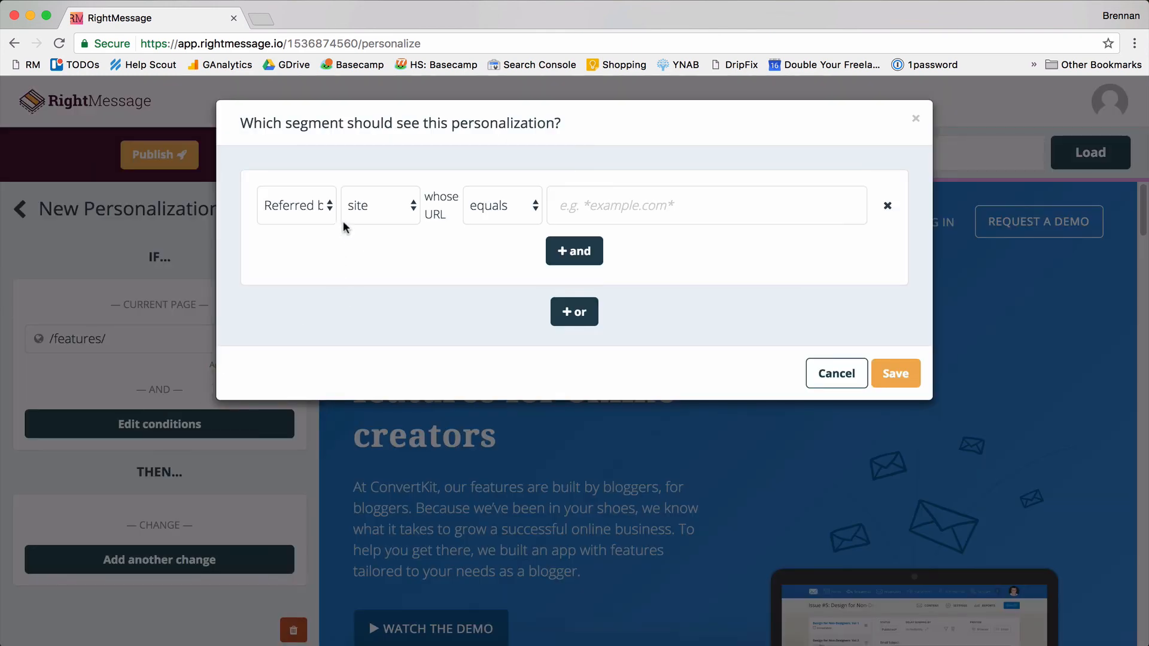
{"action": "left_click", "coordinate": [325, 214]}
{"action": "left_click", "coordinate": [341, 201]}
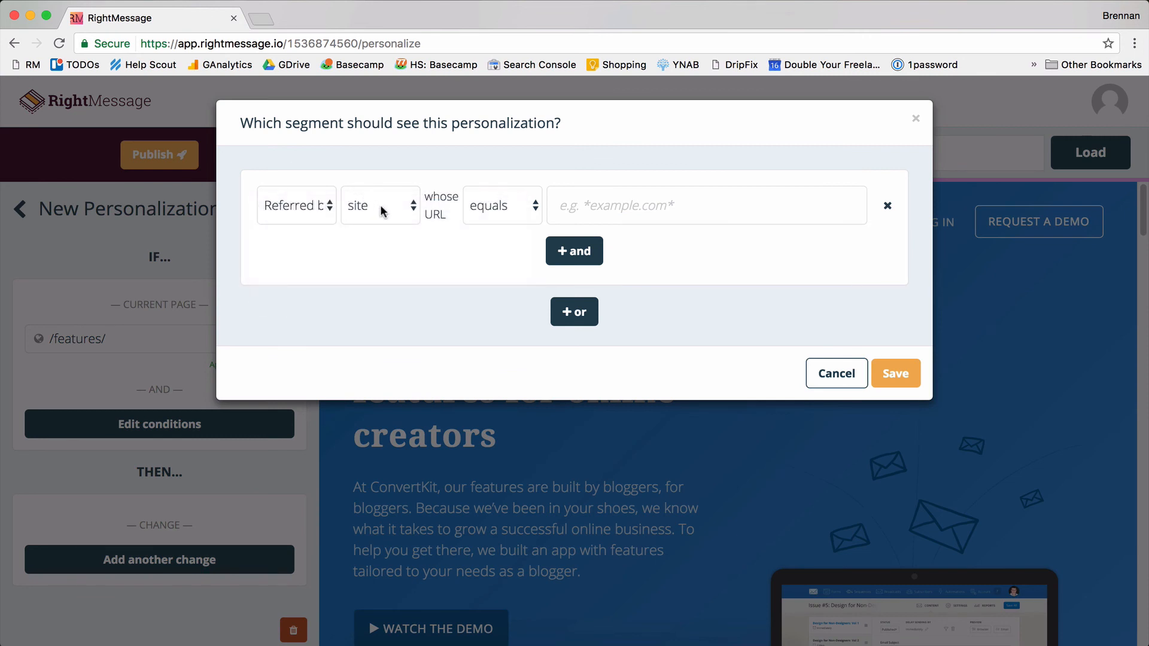
{"action": "left_click", "coordinate": [491, 207]}
{"action": "left_click", "coordinate": [490, 235]}
{"action": "left_click", "coordinate": [628, 205]}
{"action": "type", "text": "sm"}
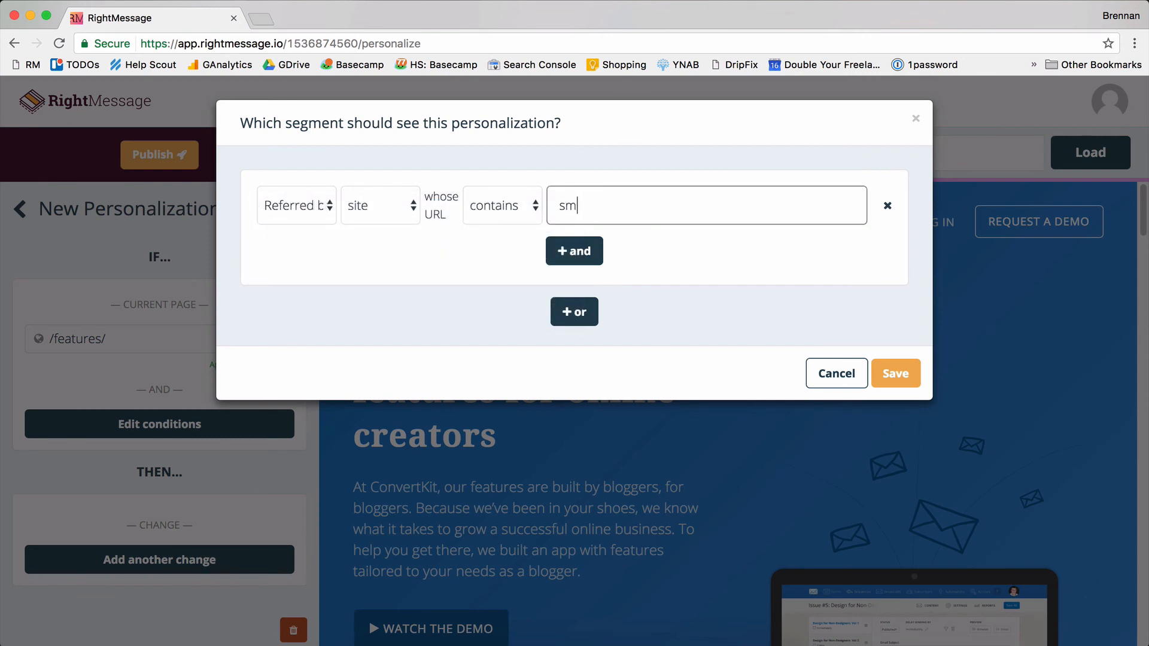
{"action": "type", "text": "art"}
{"action": "key", "text": "BackSpace"}
{"action": "key", "text": "BackSpace"}
{"action": "key", "text": "BackSpace"}
{"action": "key", "text": "BackSpace"}
{"action": "key", "text": "BackSpace"}
{"action": "type", "text": "rightmessage.io"}
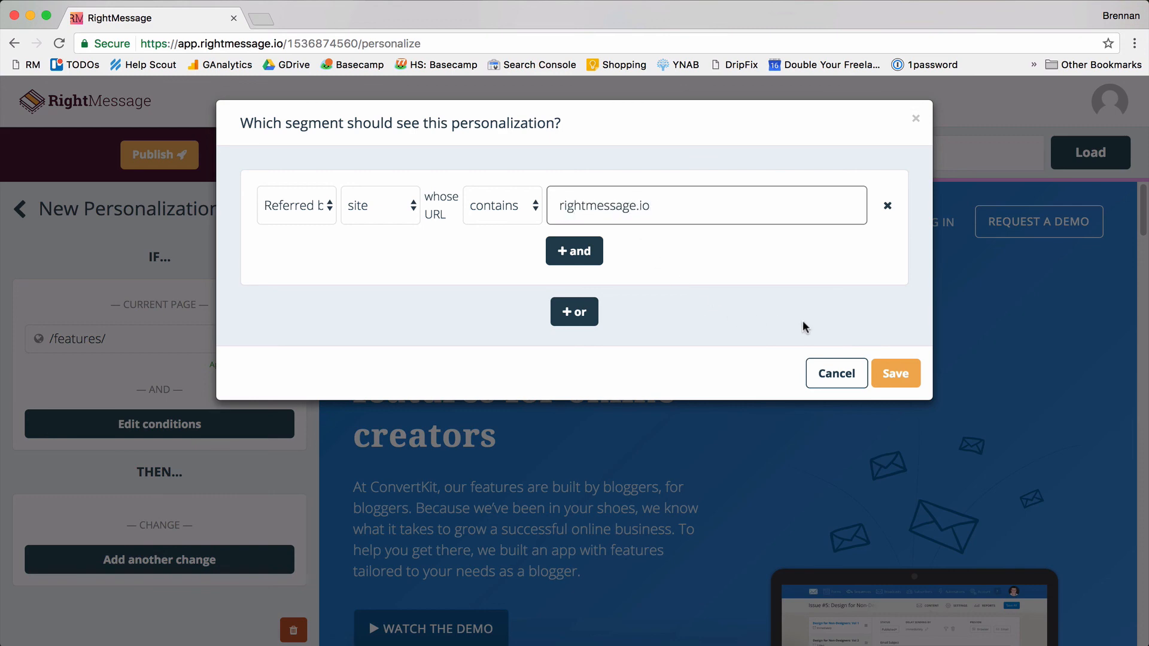
{"action": "left_click", "coordinate": [877, 371]}
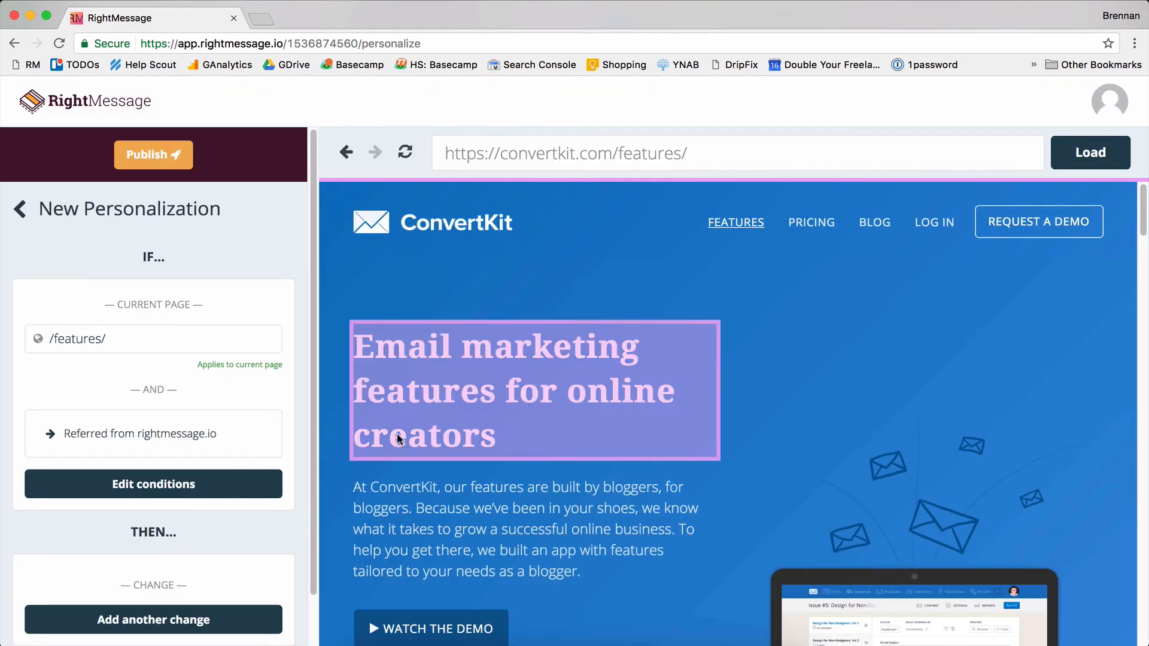
- Add a change to the features page's h1 headline, setting its text to "Email marketing software that integrates with RightMessage"
{"action": "left_click", "coordinate": [181, 618]}
{"action": "left_click", "coordinate": [439, 408]}
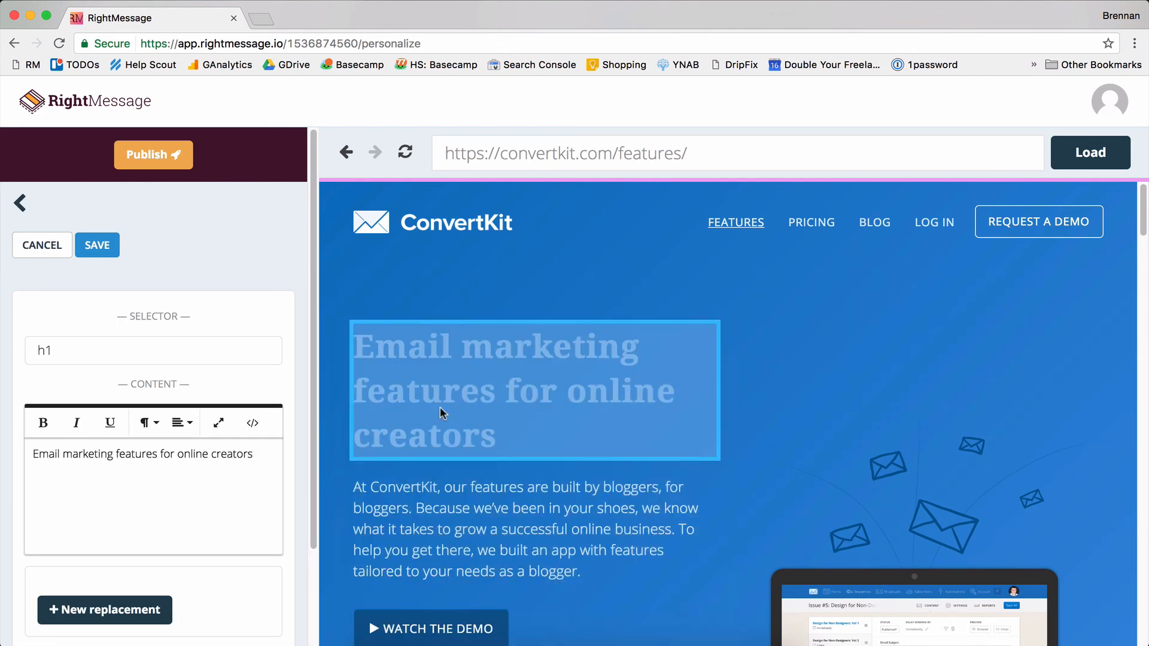
{"action": "left_click_drag", "start_coordinate": [267, 459], "coordinate": [125, 454]}
{"action": "type", "text": "softw"}
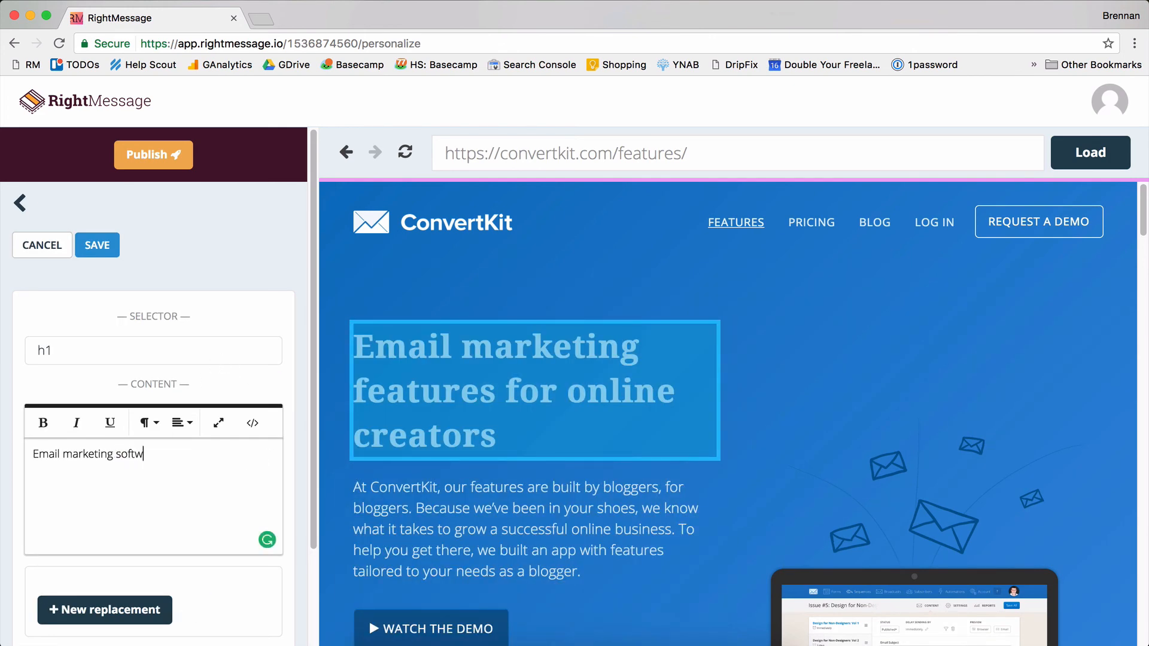
{"action": "type", "text": "are that integrates with Right"}
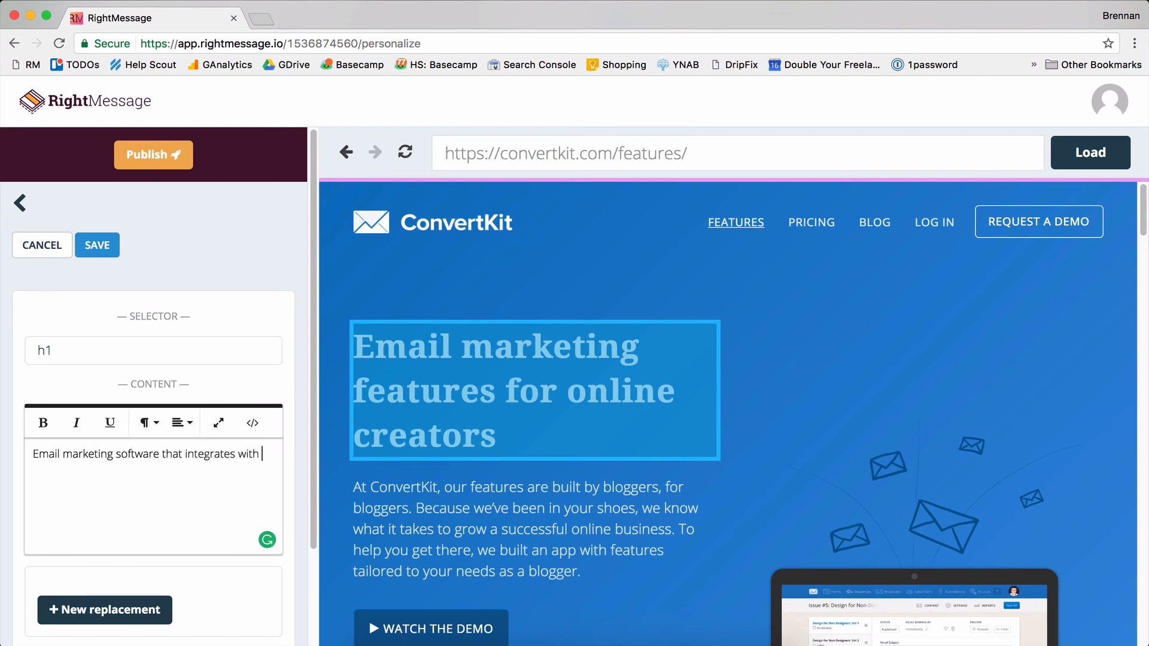
{"action": "key", "text": "BackSpace"}
{"action": "key", "text": "BackSpace"}
{"action": "key", "text": "BackSpace"}
{"action": "key", "text": "BackSpace"}
{"action": "type", "text": "ig"}
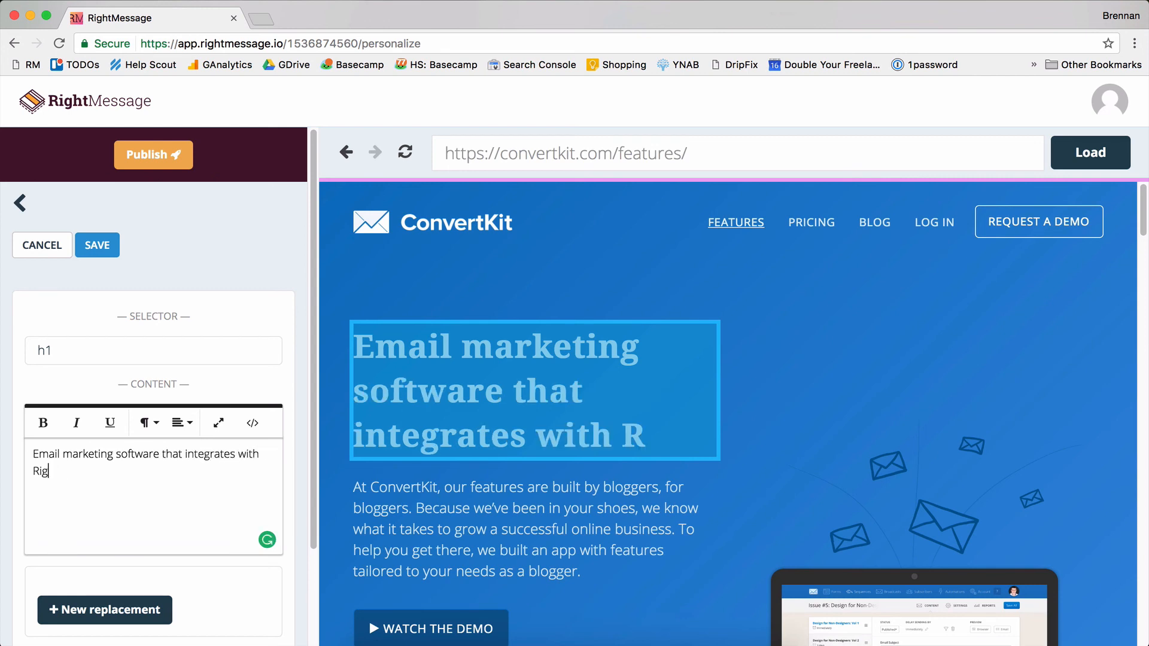
{"action": "type", "text": "htMessage"}
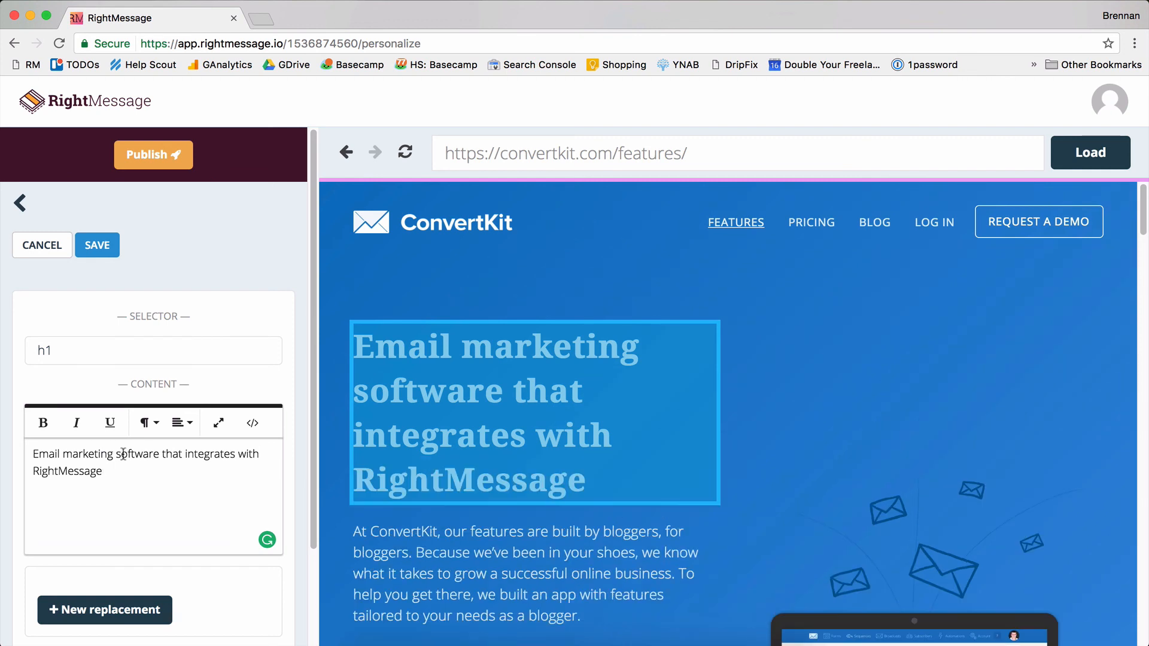
- Save the h1 headline change and review the features page personalization's conditions and change
{"action": "left_click", "coordinate": [95, 247]}
{"action": "scroll", "coordinate": [148, 366], "scroll_direction": "down", "scroll_amount": 1}
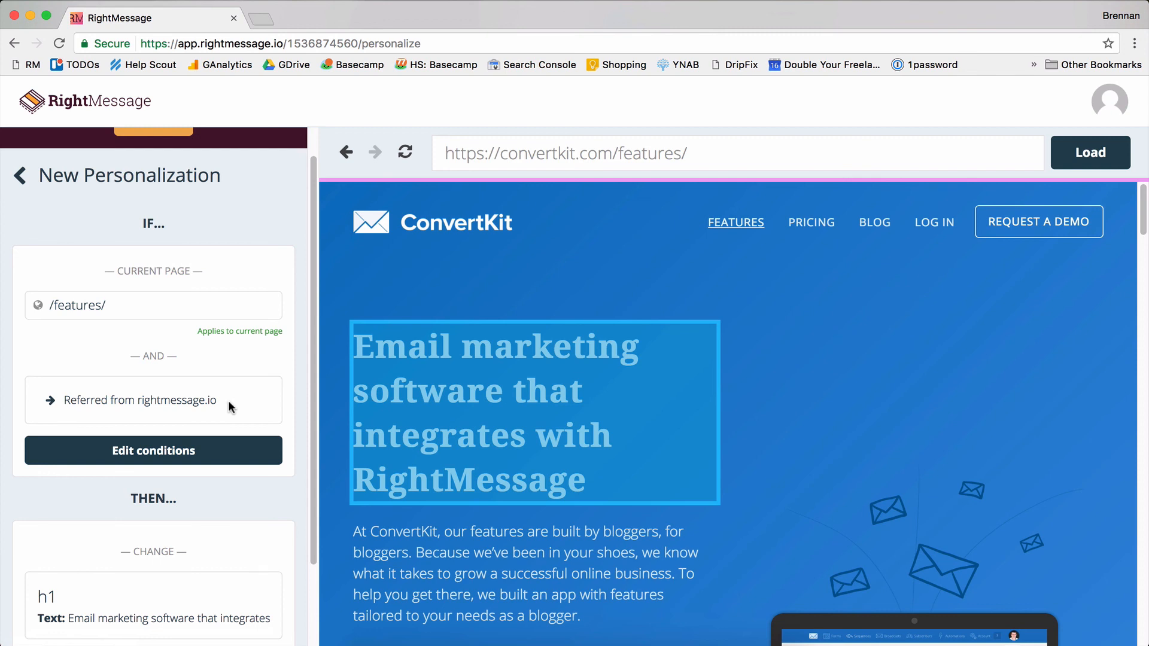
{"action": "scroll", "coordinate": [228, 393], "scroll_direction": "down", "scroll_amount": 2}
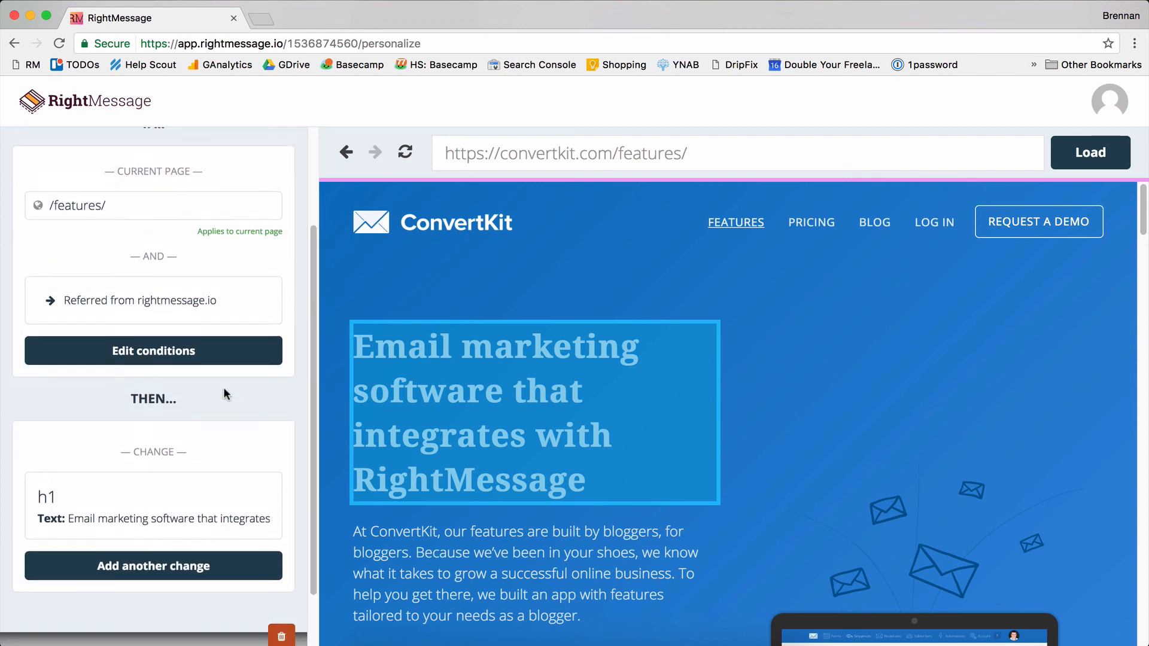
{"action": "scroll", "coordinate": [224, 386], "scroll_direction": "up", "scroll_amount": 5}
- Rename the new personalization to "Features - RightMessage" and return to the list of personalizations
{"action": "left_click", "coordinate": [144, 207]}
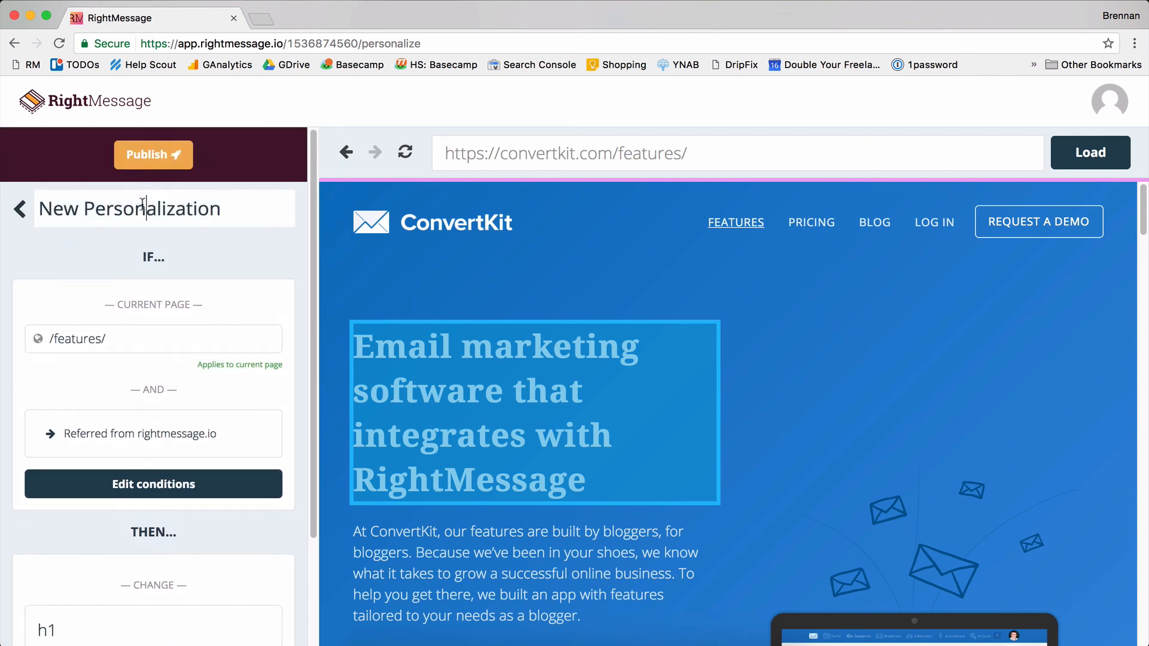
{"action": "triple_click", "coordinate": [141, 203]}
{"action": "type", "text": "Fea"}
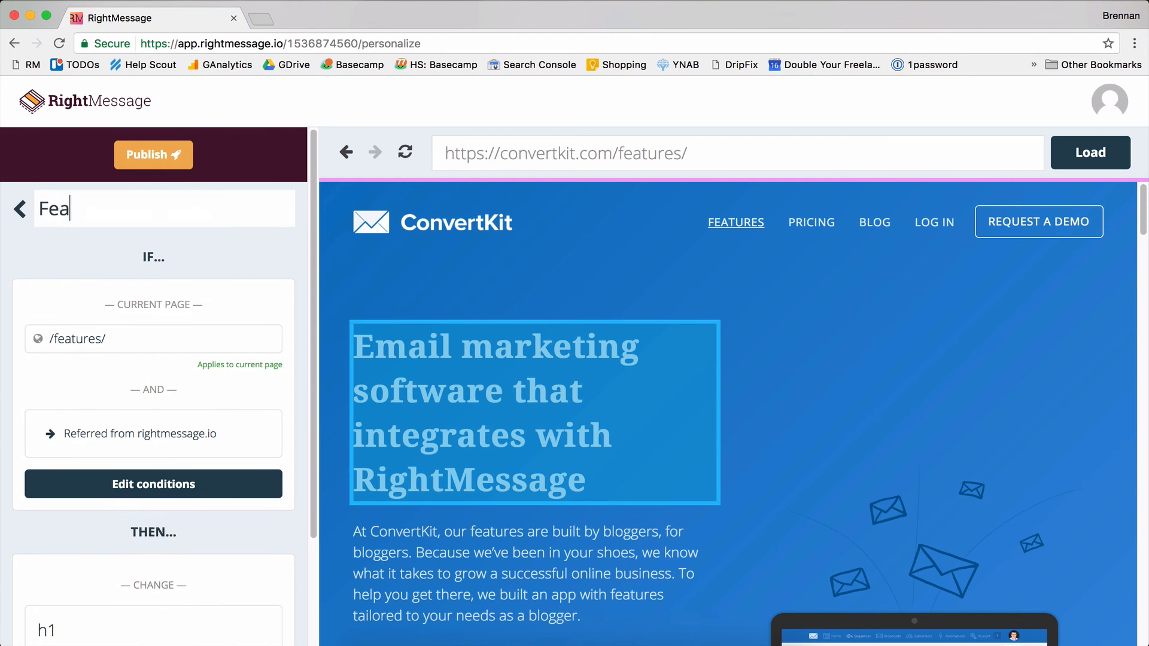
{"action": "type", "text": "tures - RightMessage"}
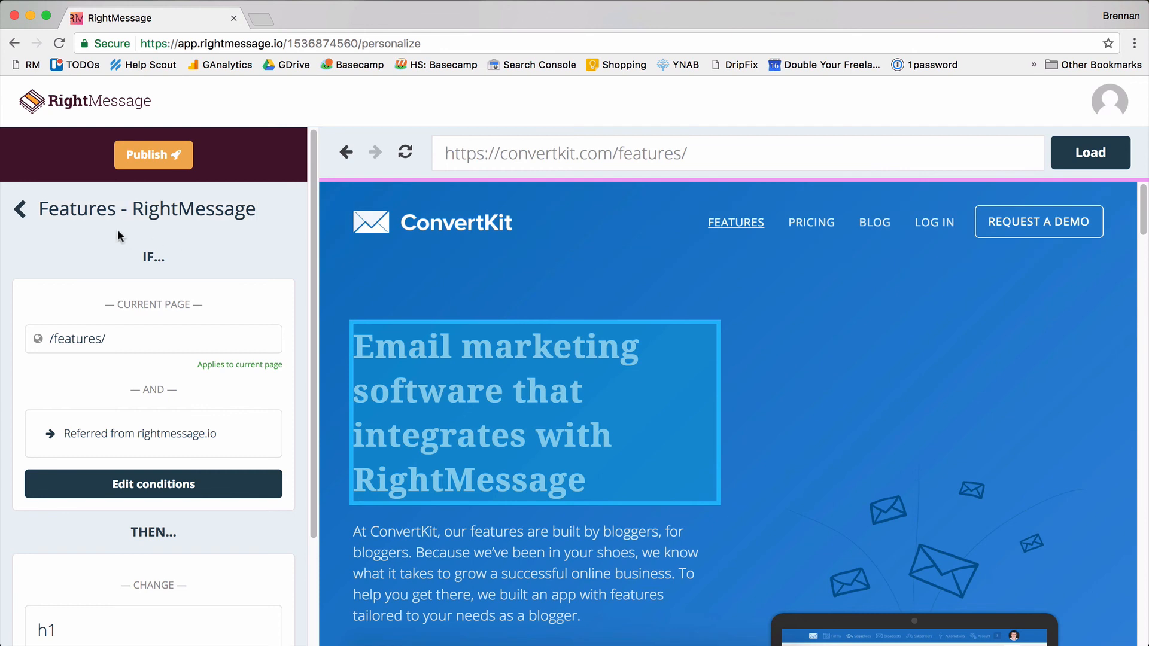
{"action": "left_click", "coordinate": [22, 213]}
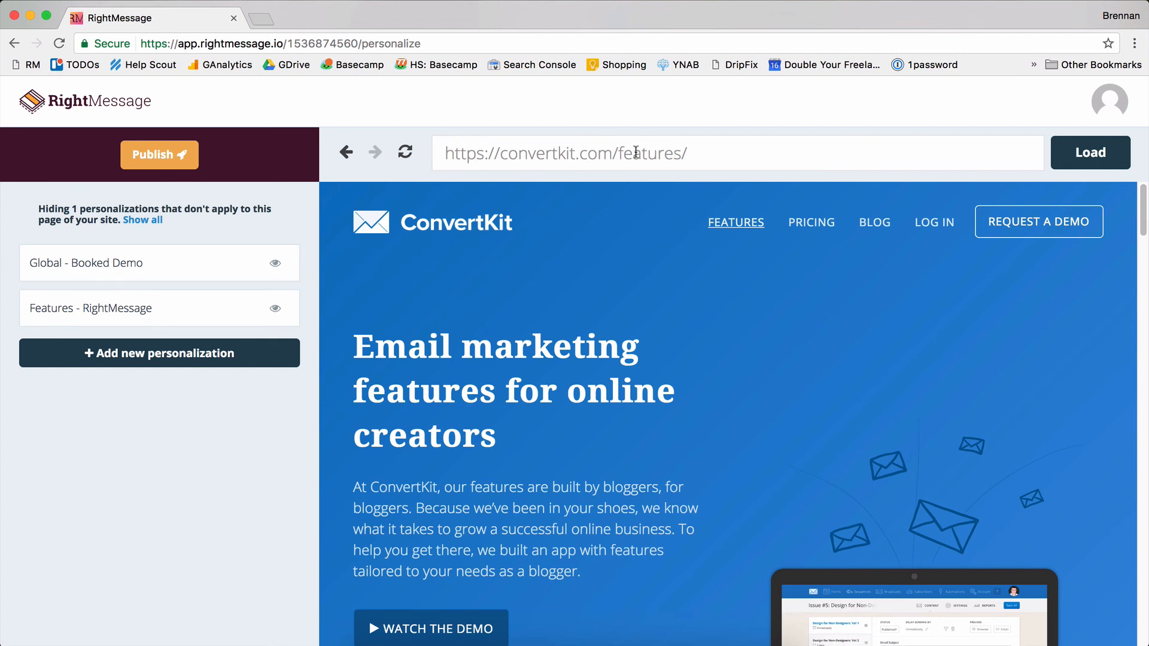
{"action": "left_click_drag", "start_coordinate": [618, 154], "coordinate": [751, 151]}
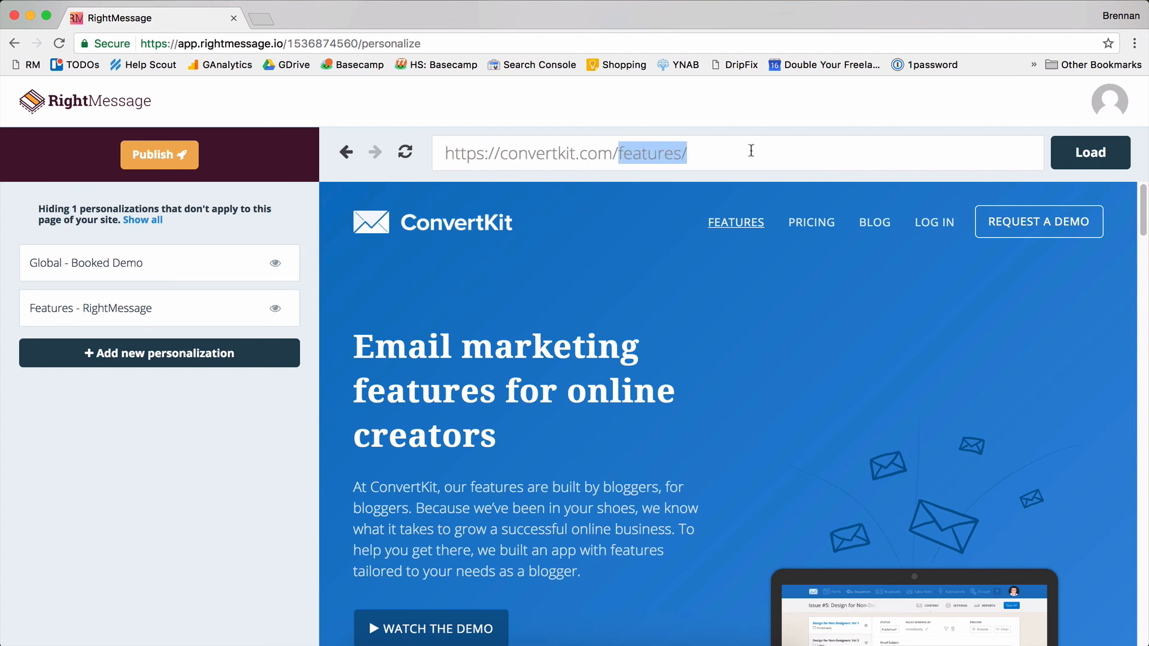
{"action": "key", "text": "BackSpace"}
{"action": "left_click", "coordinate": [1093, 156]}
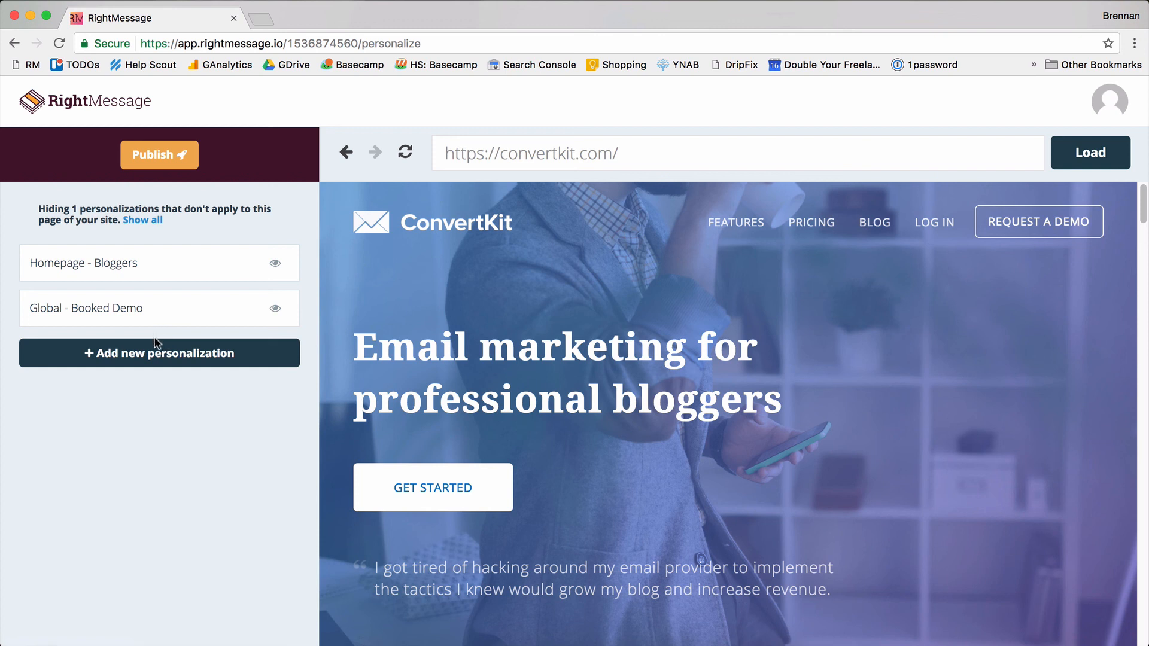
{"action": "left_click", "coordinate": [631, 0]}
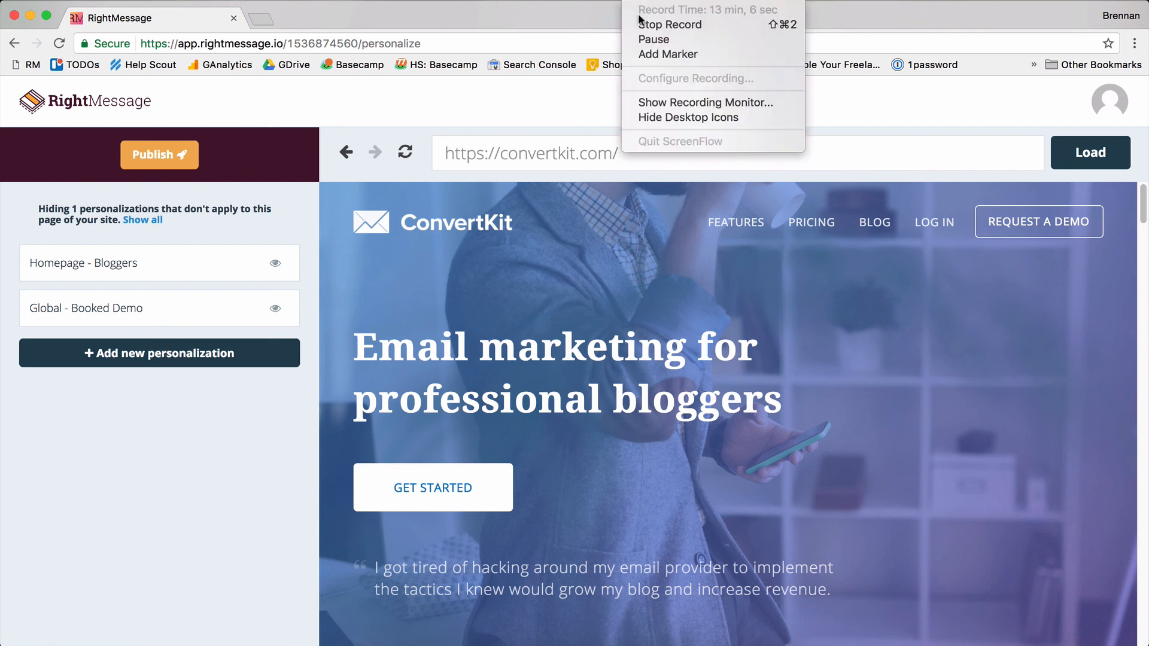